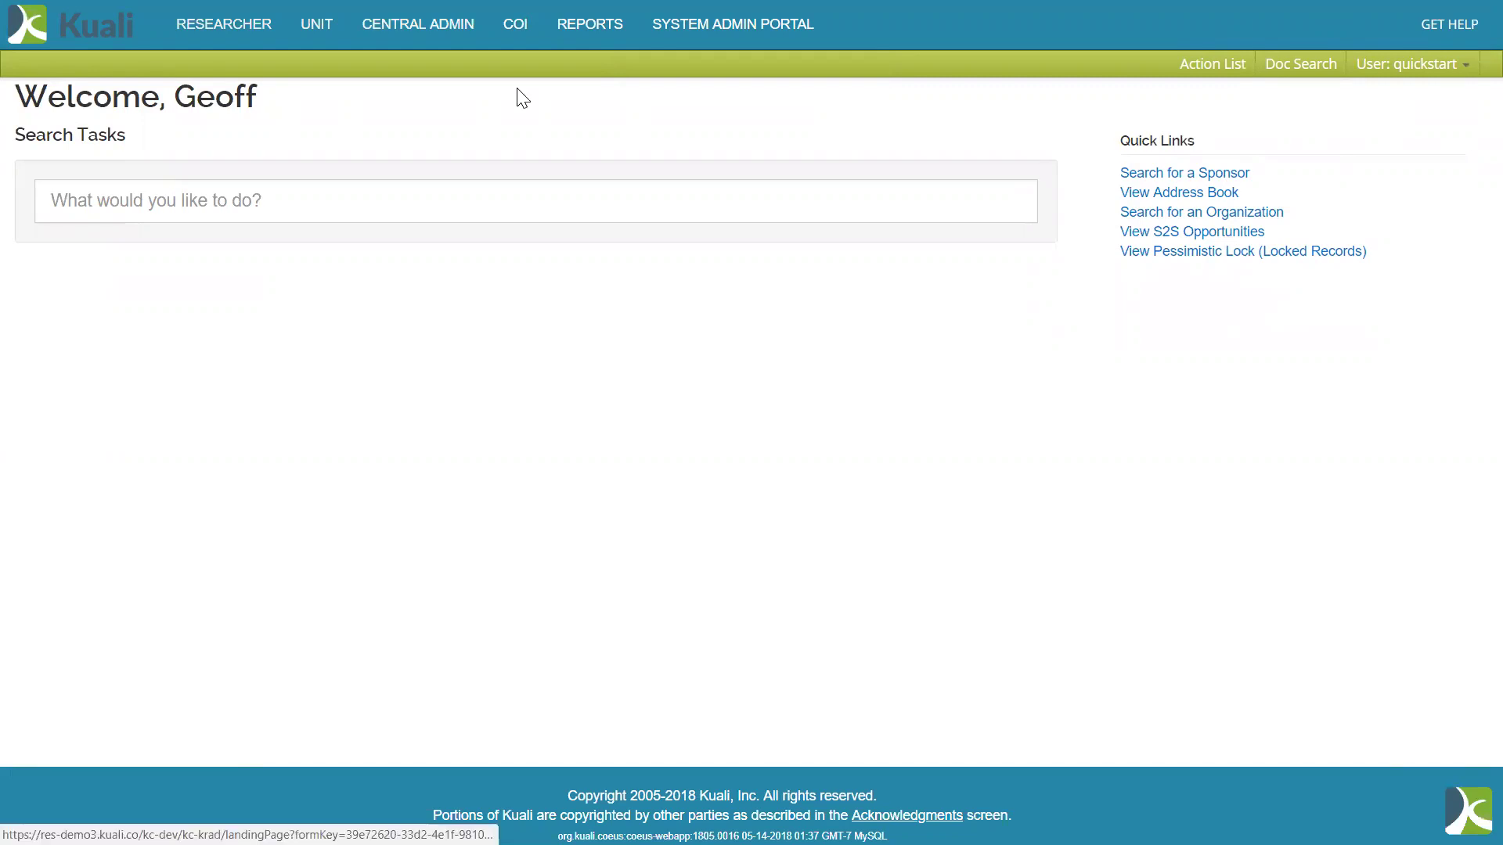
left_click(478, 36)
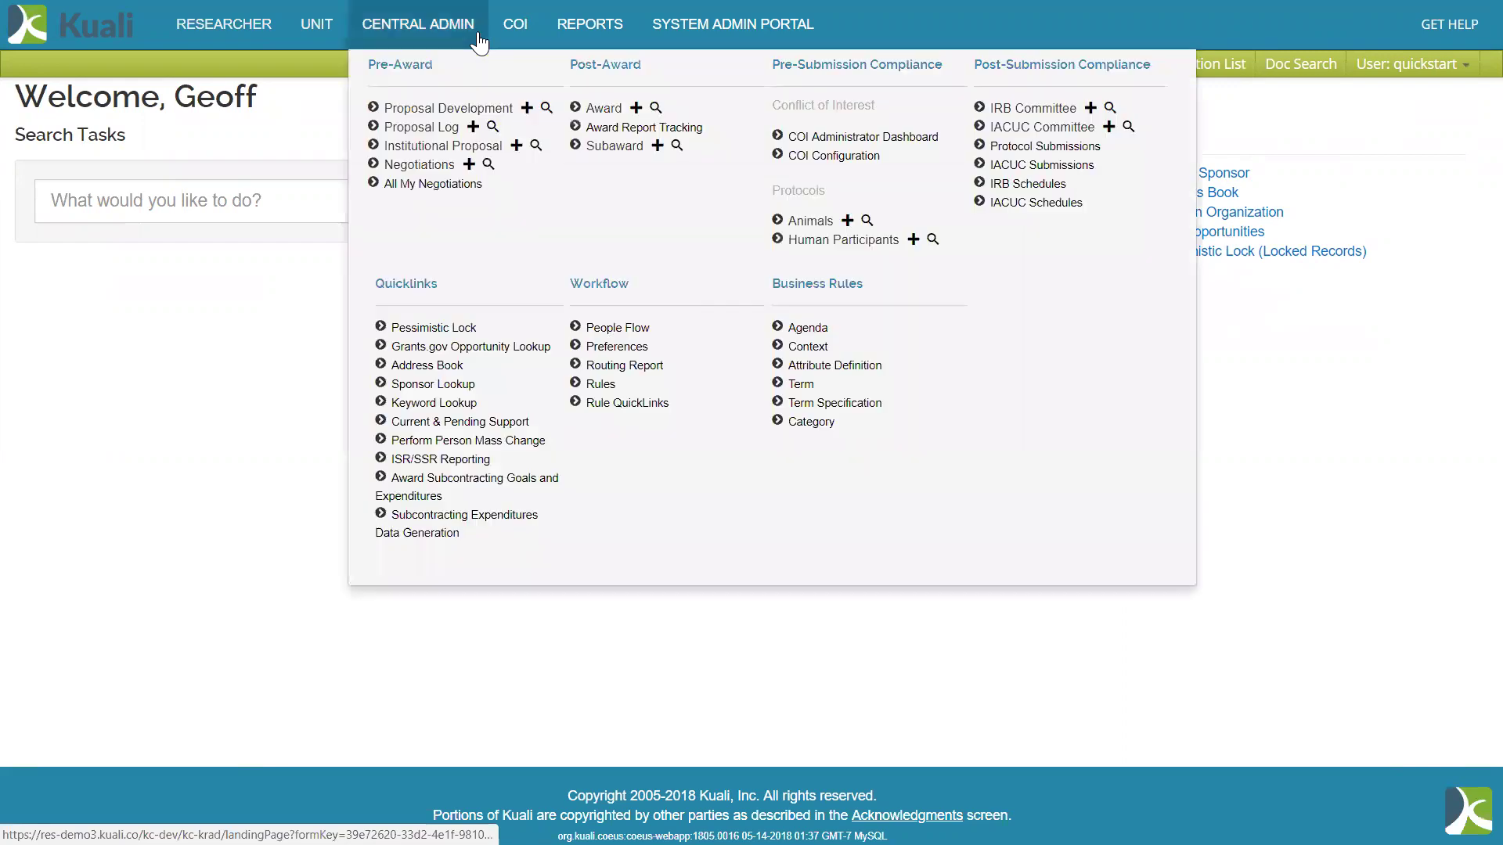
left_click(656, 108)
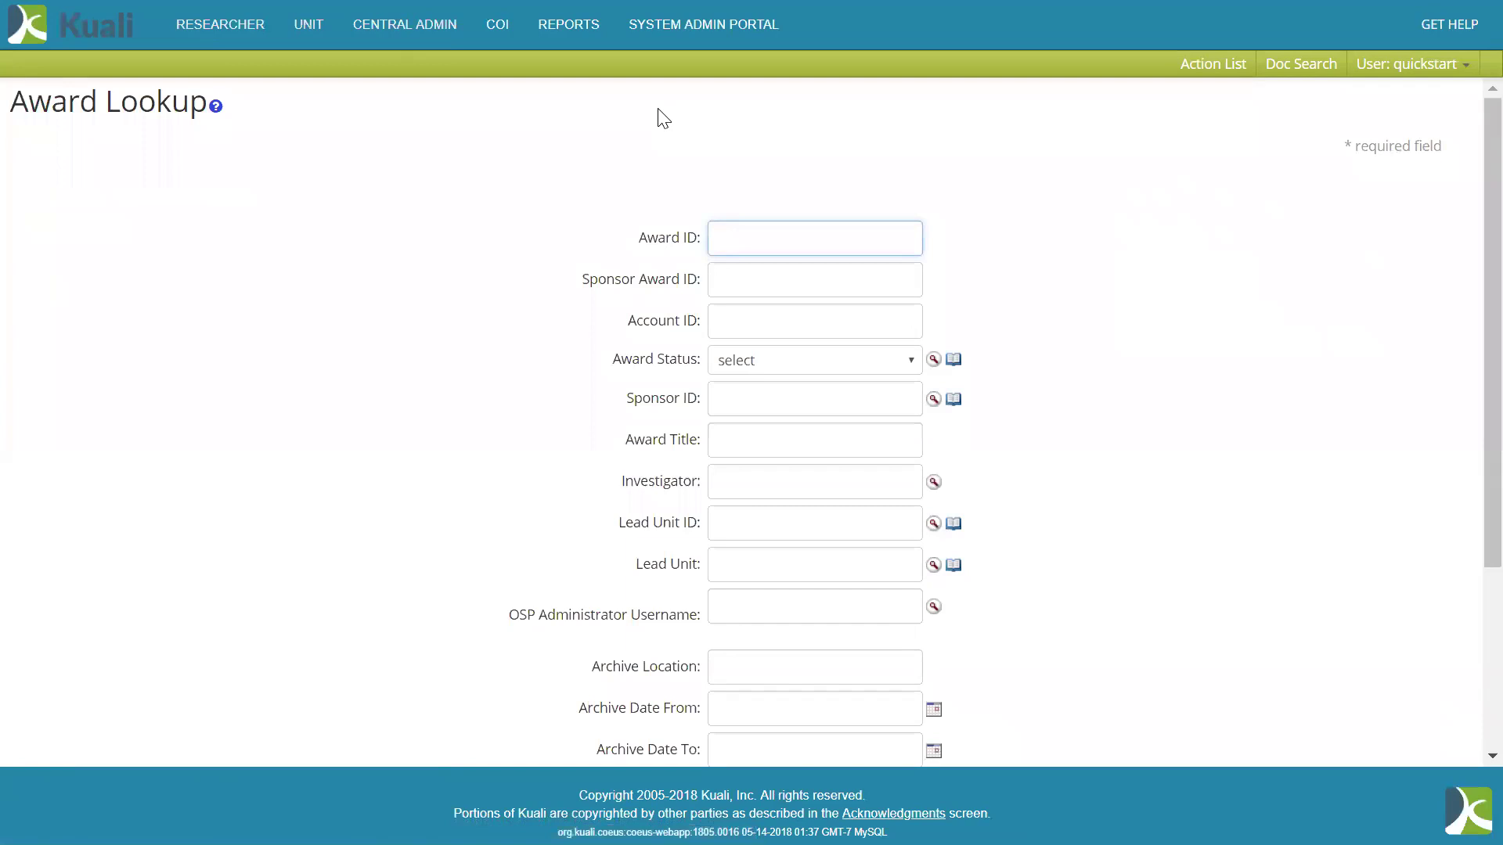
key("ctrl+v")
key("Return")
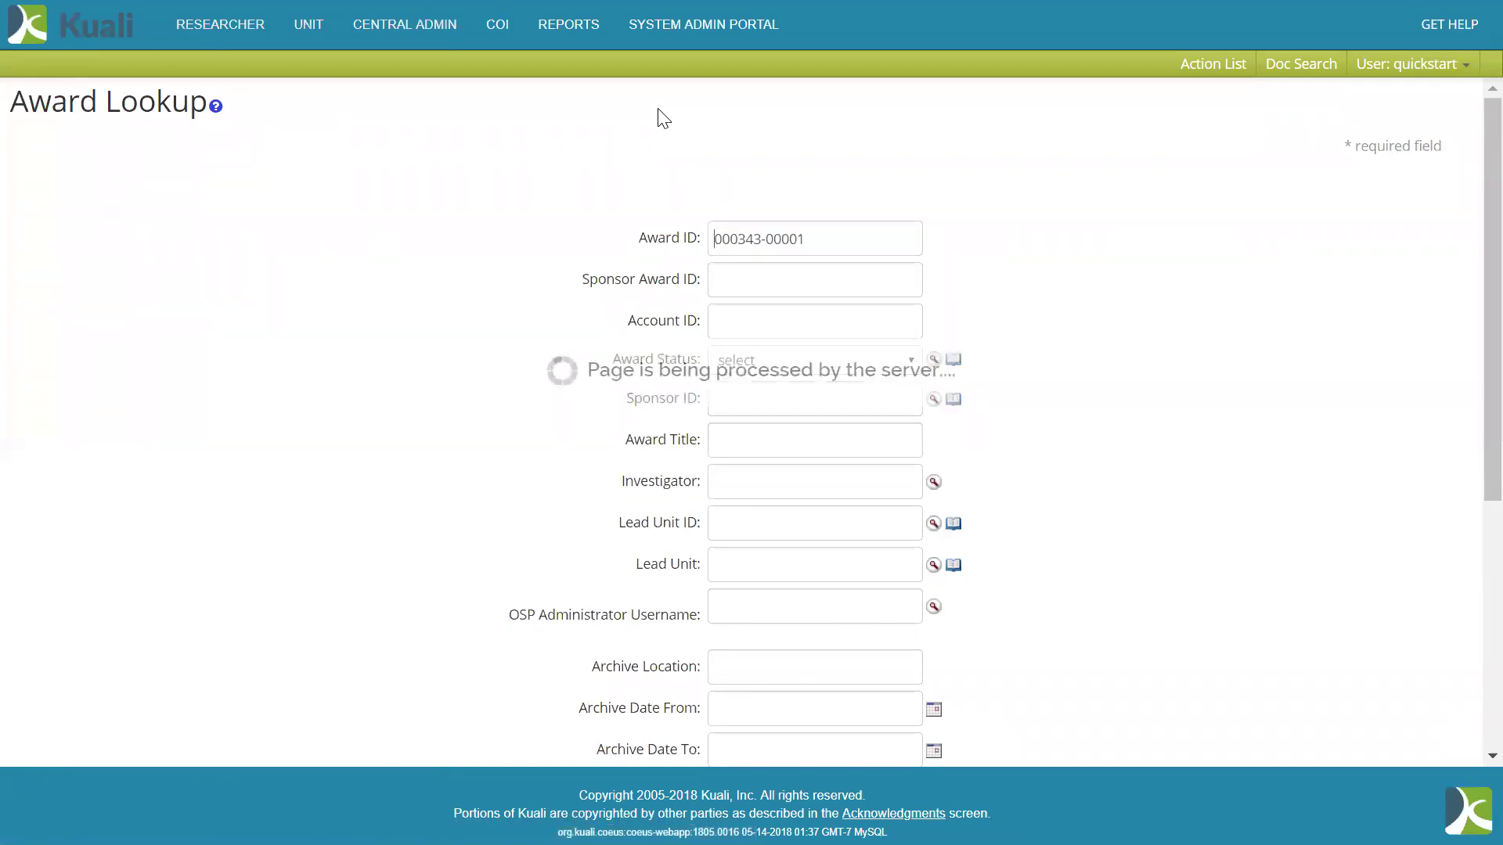
scroll(419, 444, "down", 3)
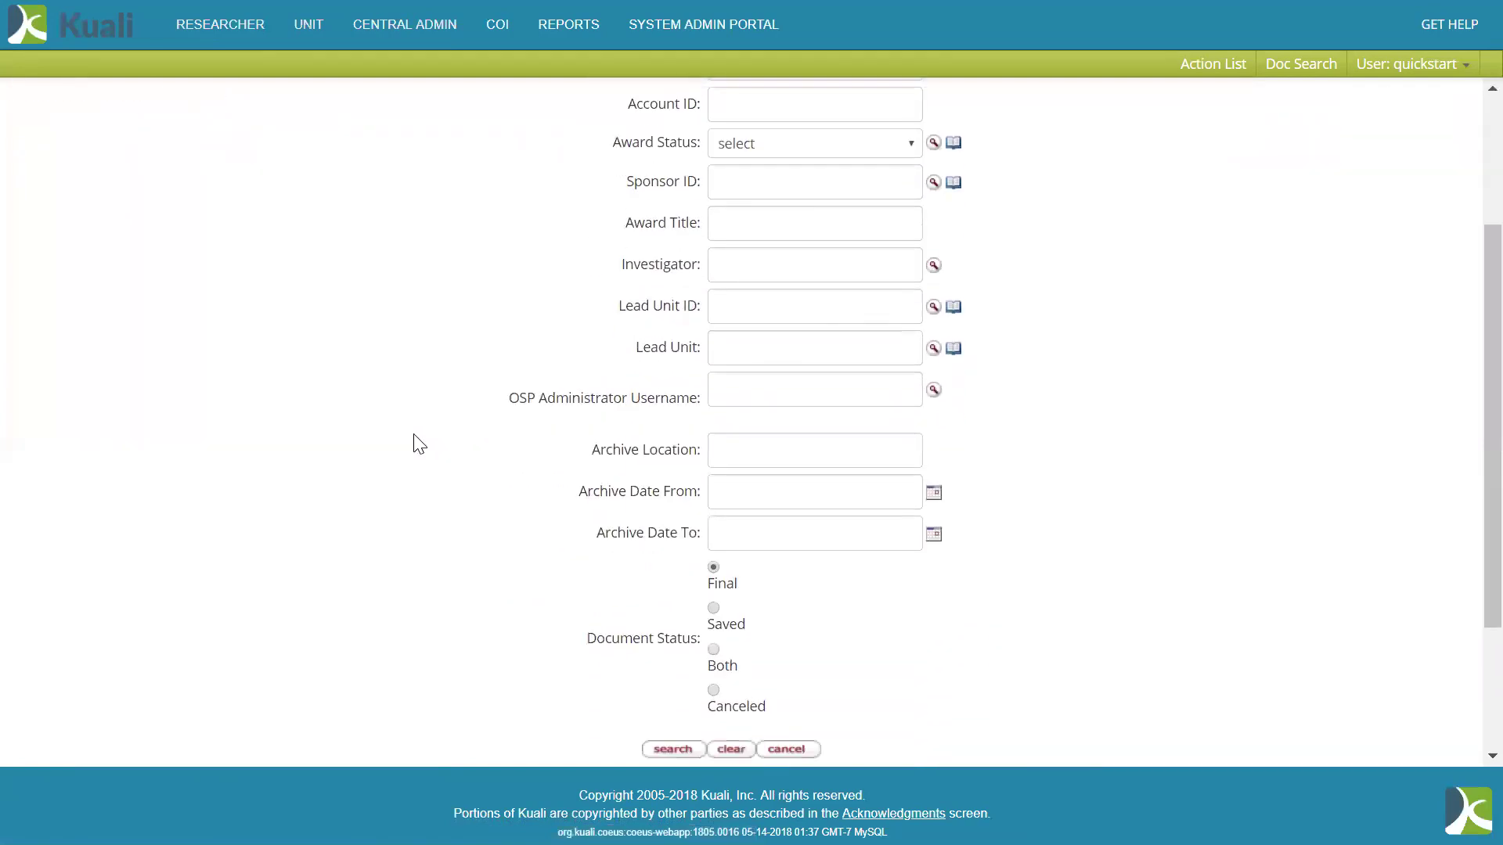
scroll(419, 444, "down", 3)
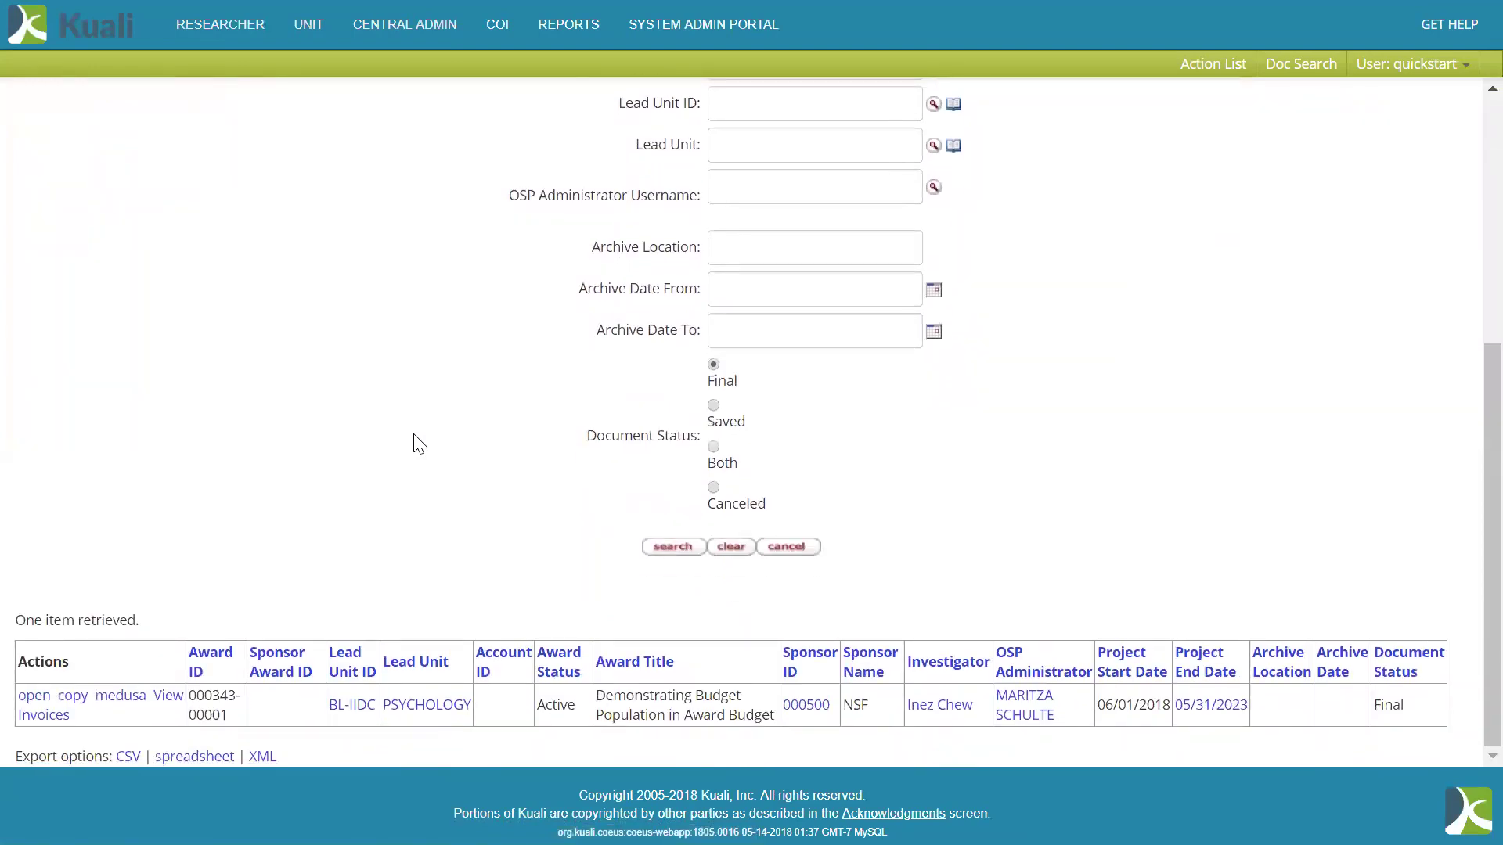
left_click(34, 696)
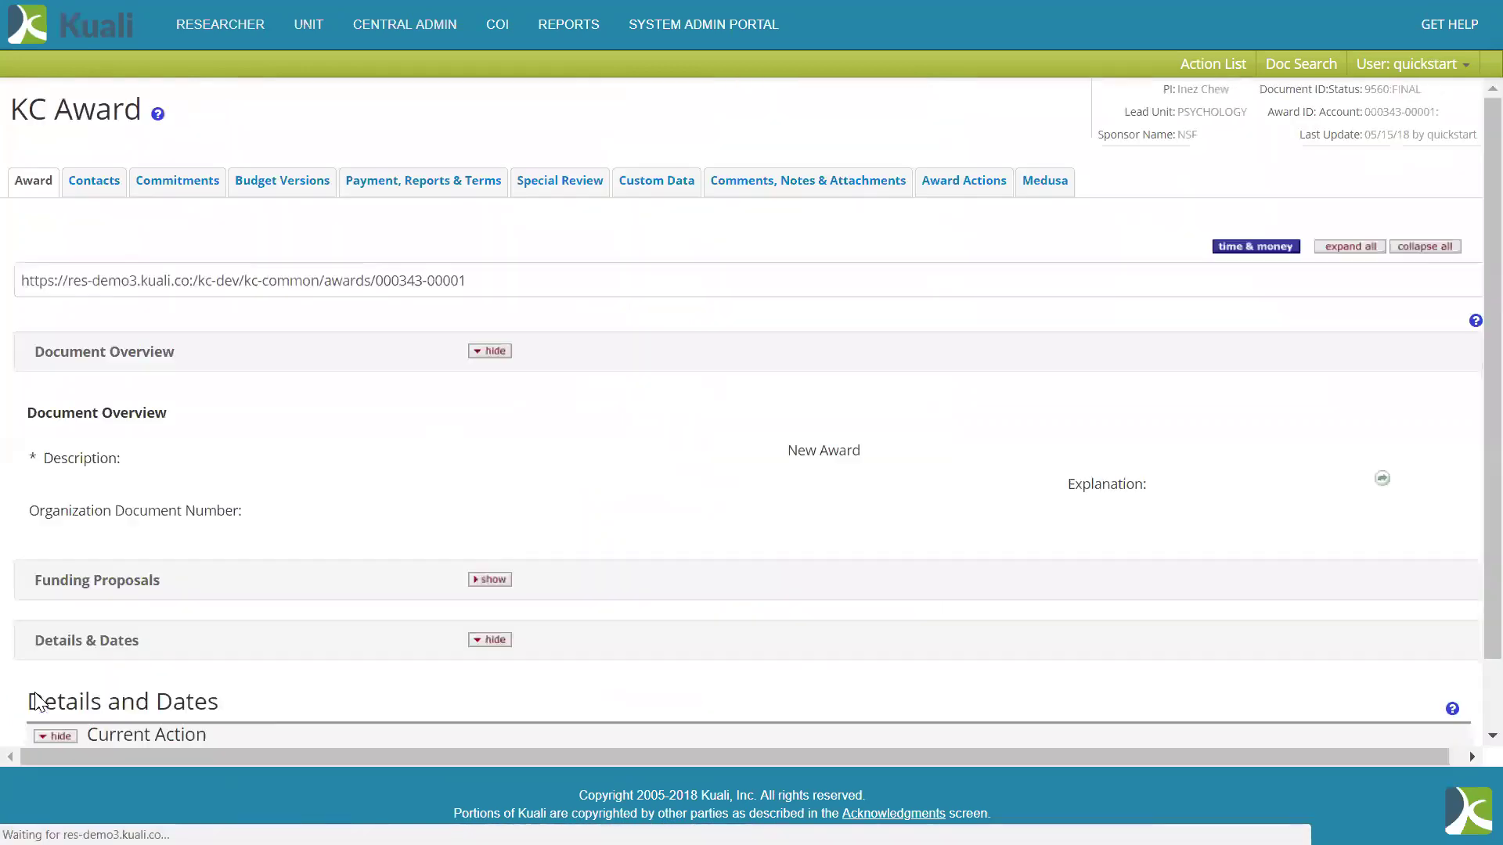
Review the award's institution, sponsor, and time and money details, and open the award for editing.
scroll(778, 474, "down", 4)
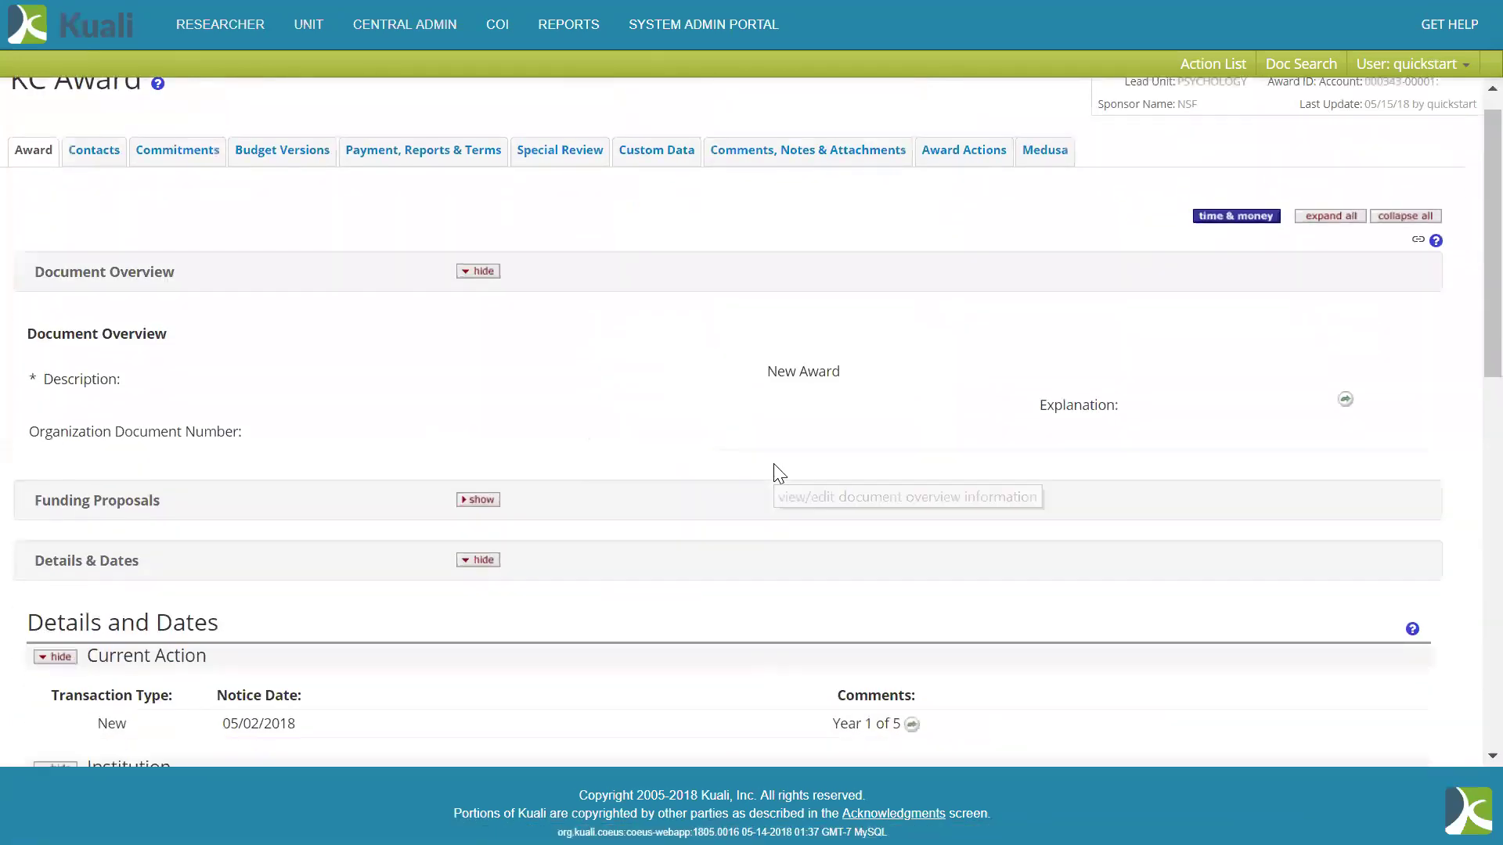
scroll(779, 473, "down", 1)
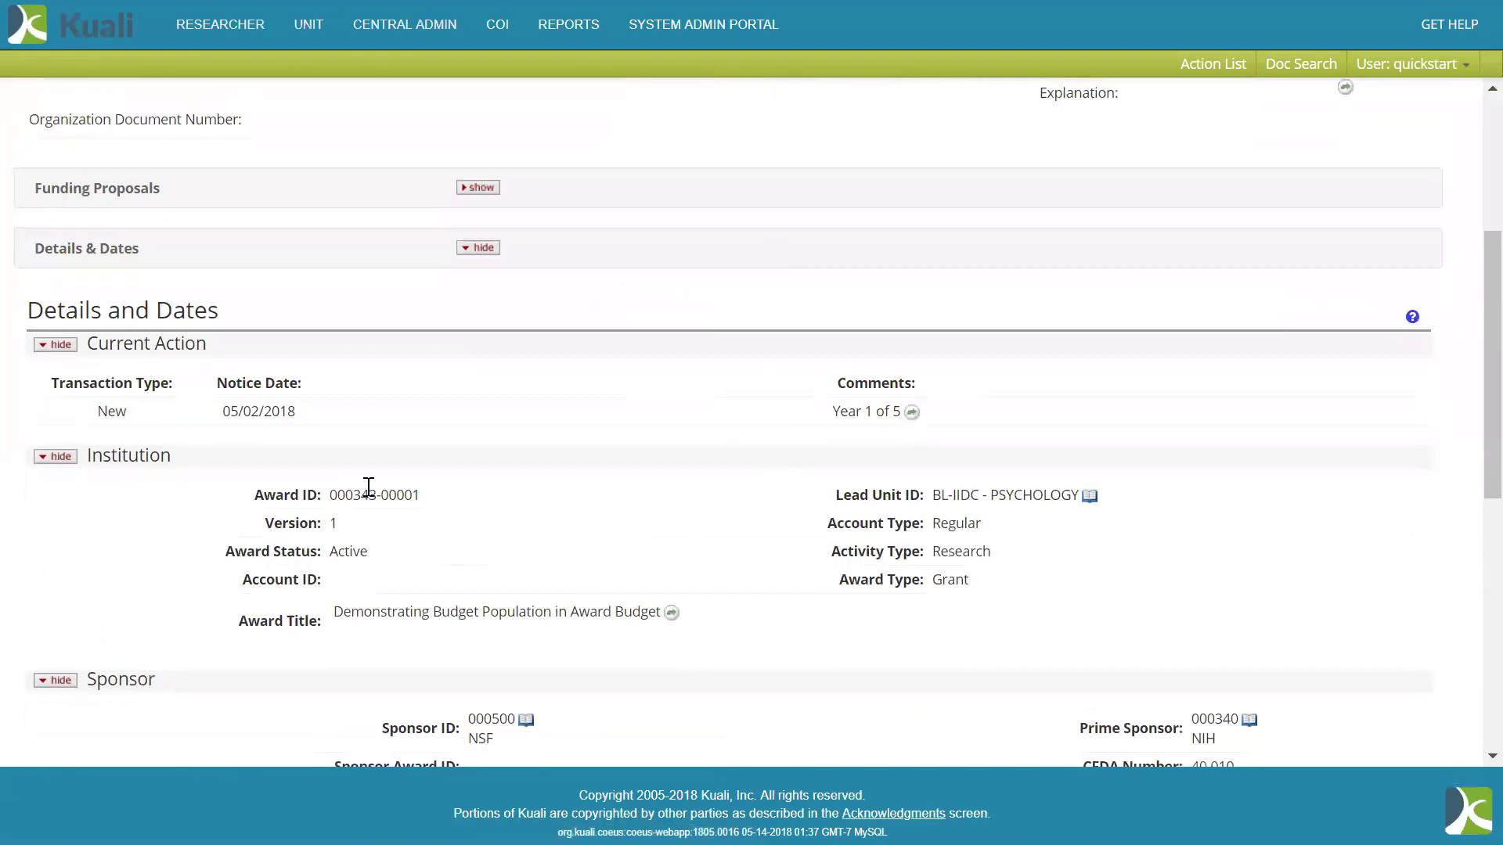
scroll(707, 546, "down", 7)
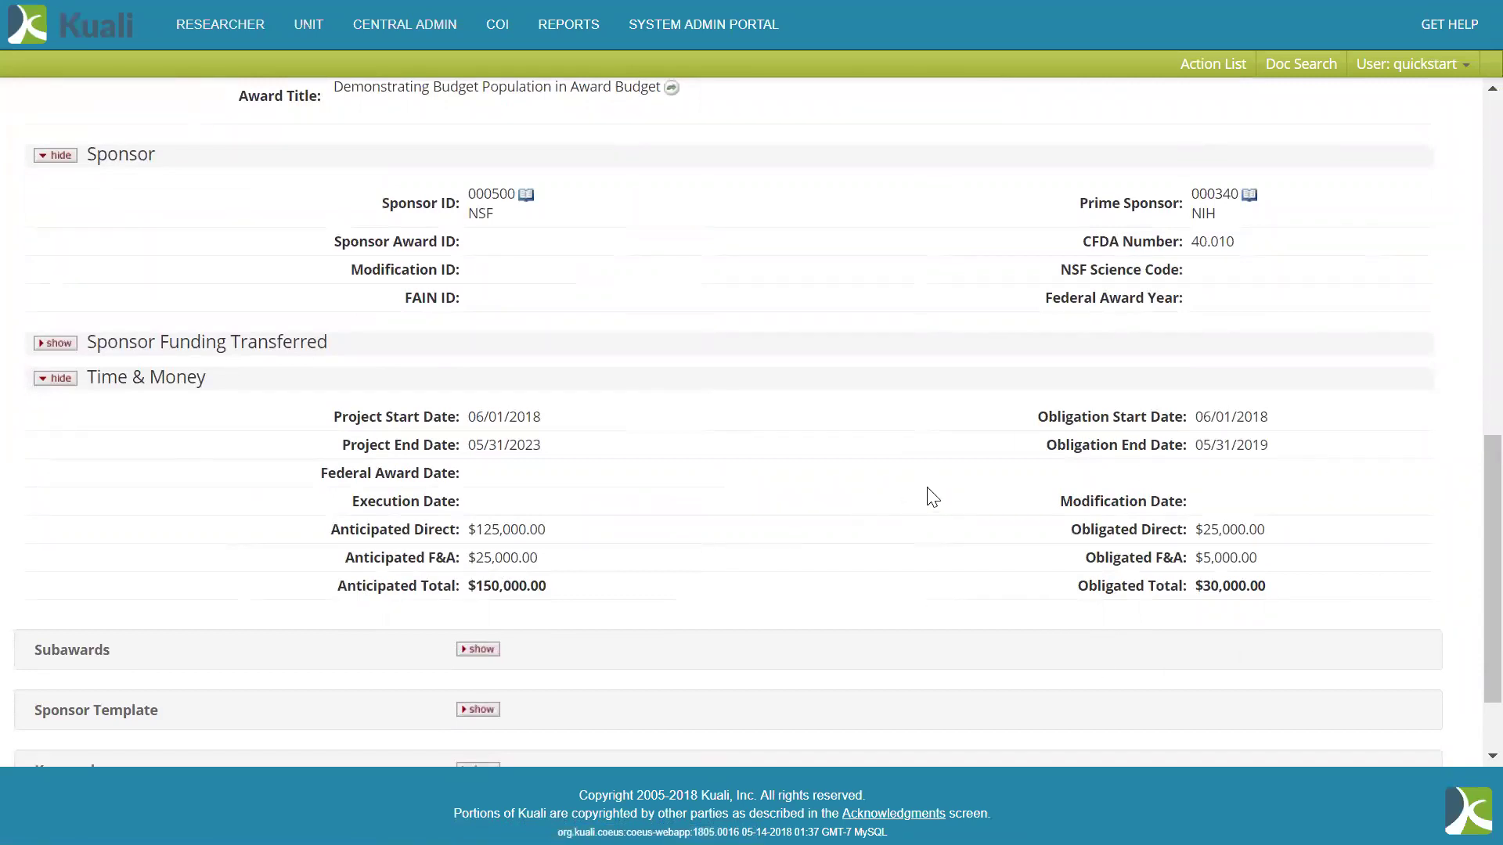
scroll(932, 497, "down", 2)
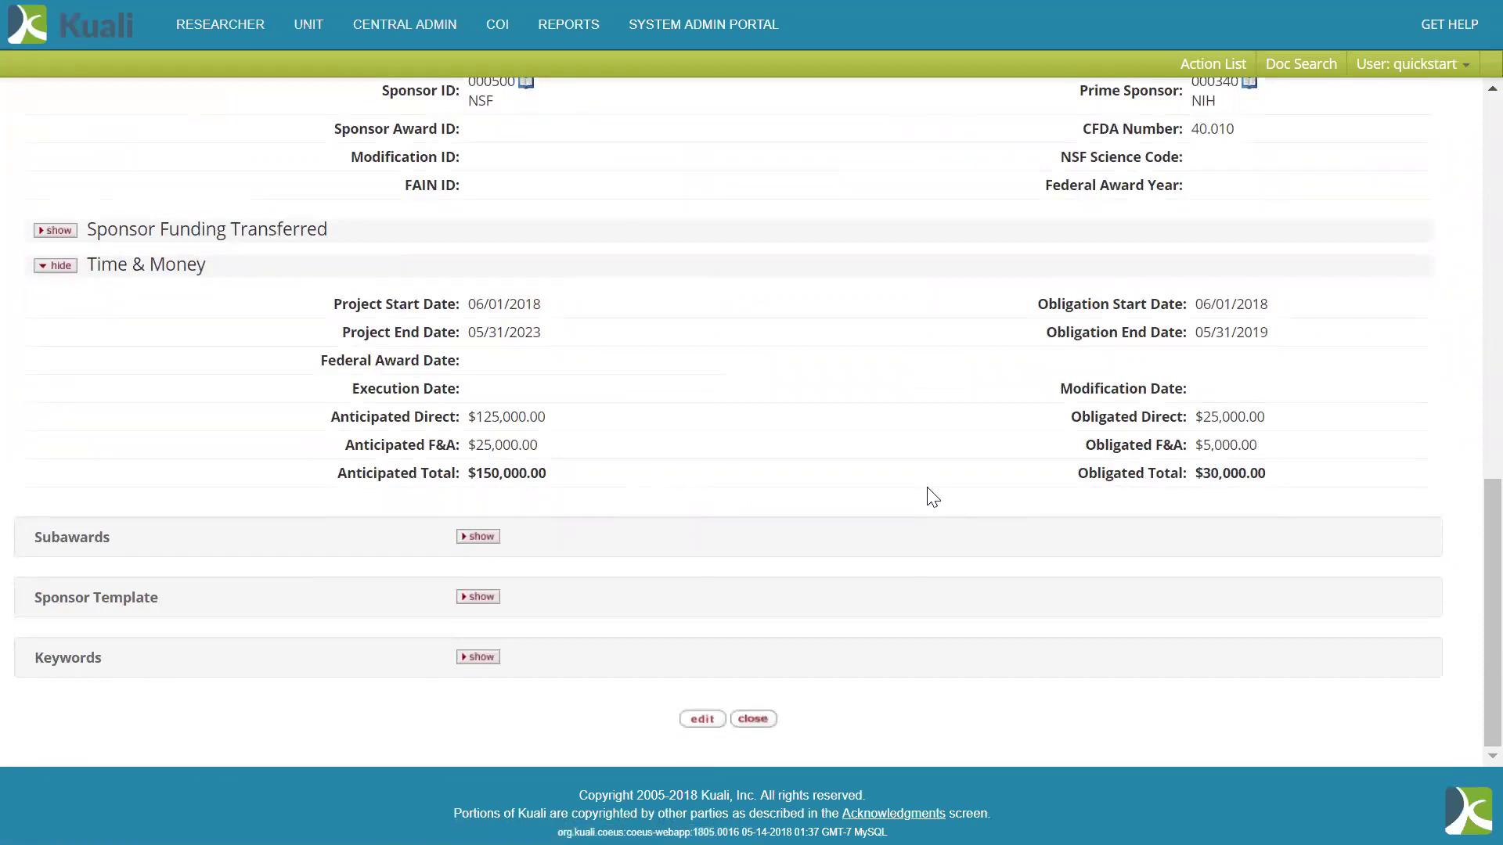
left_click(701, 718)
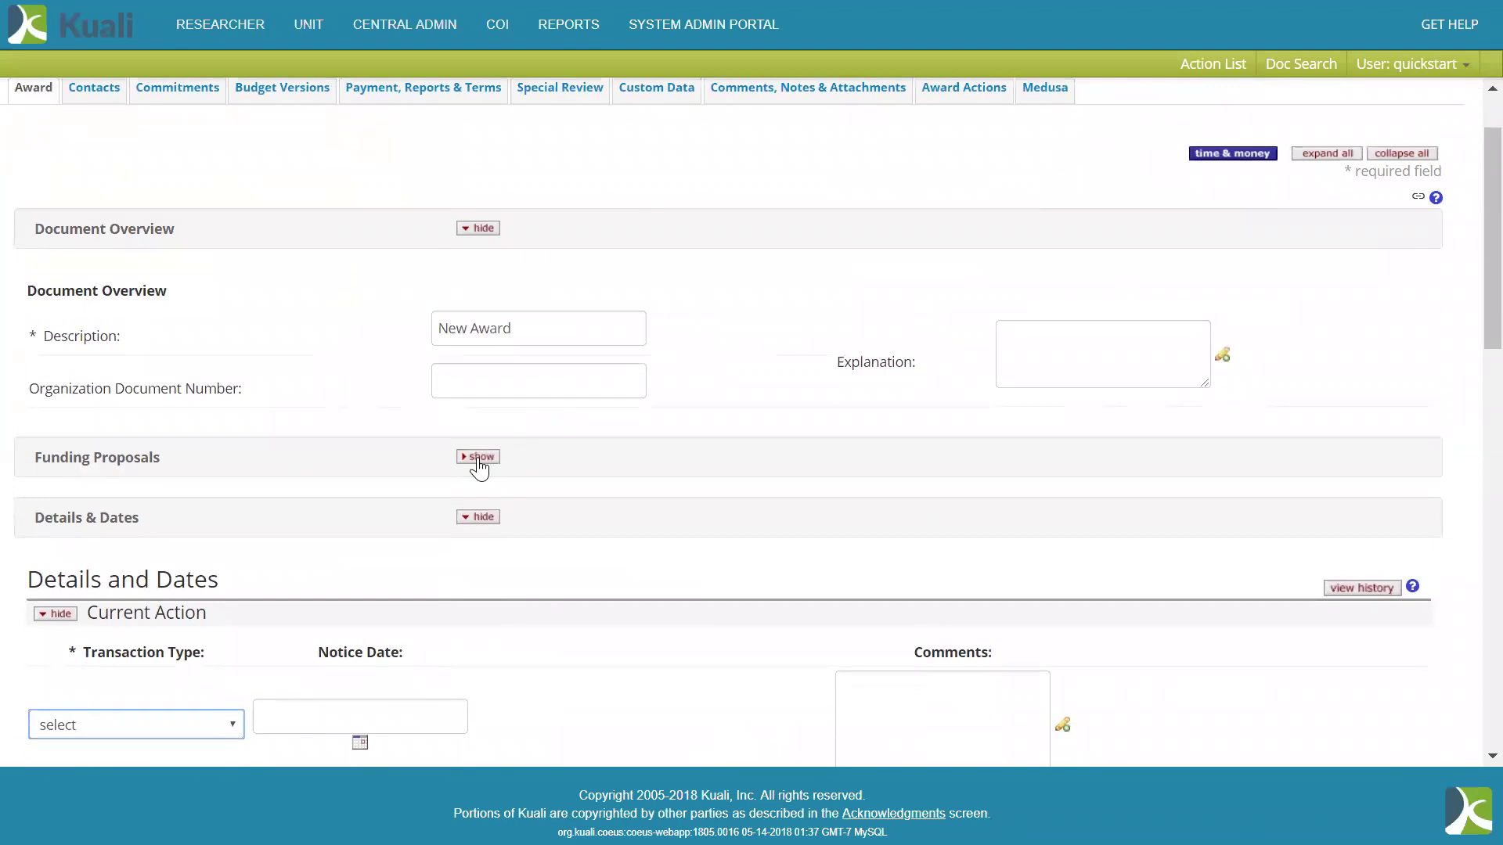
Examine the award's current funding proposals and the available proposal merge types, and collapse the section again.
left_click(478, 457)
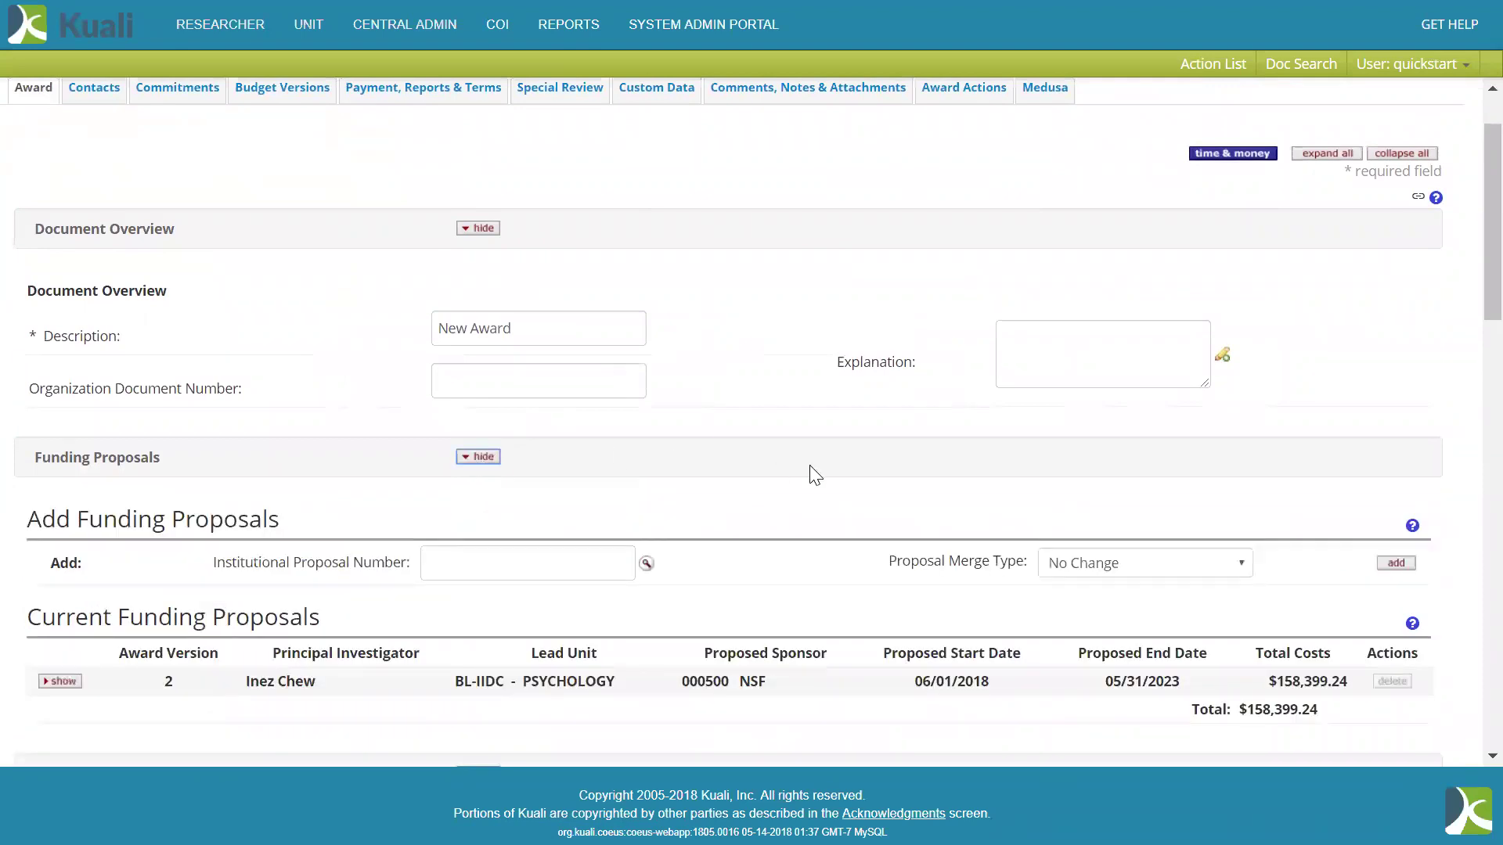
scroll(814, 475, "down", 1)
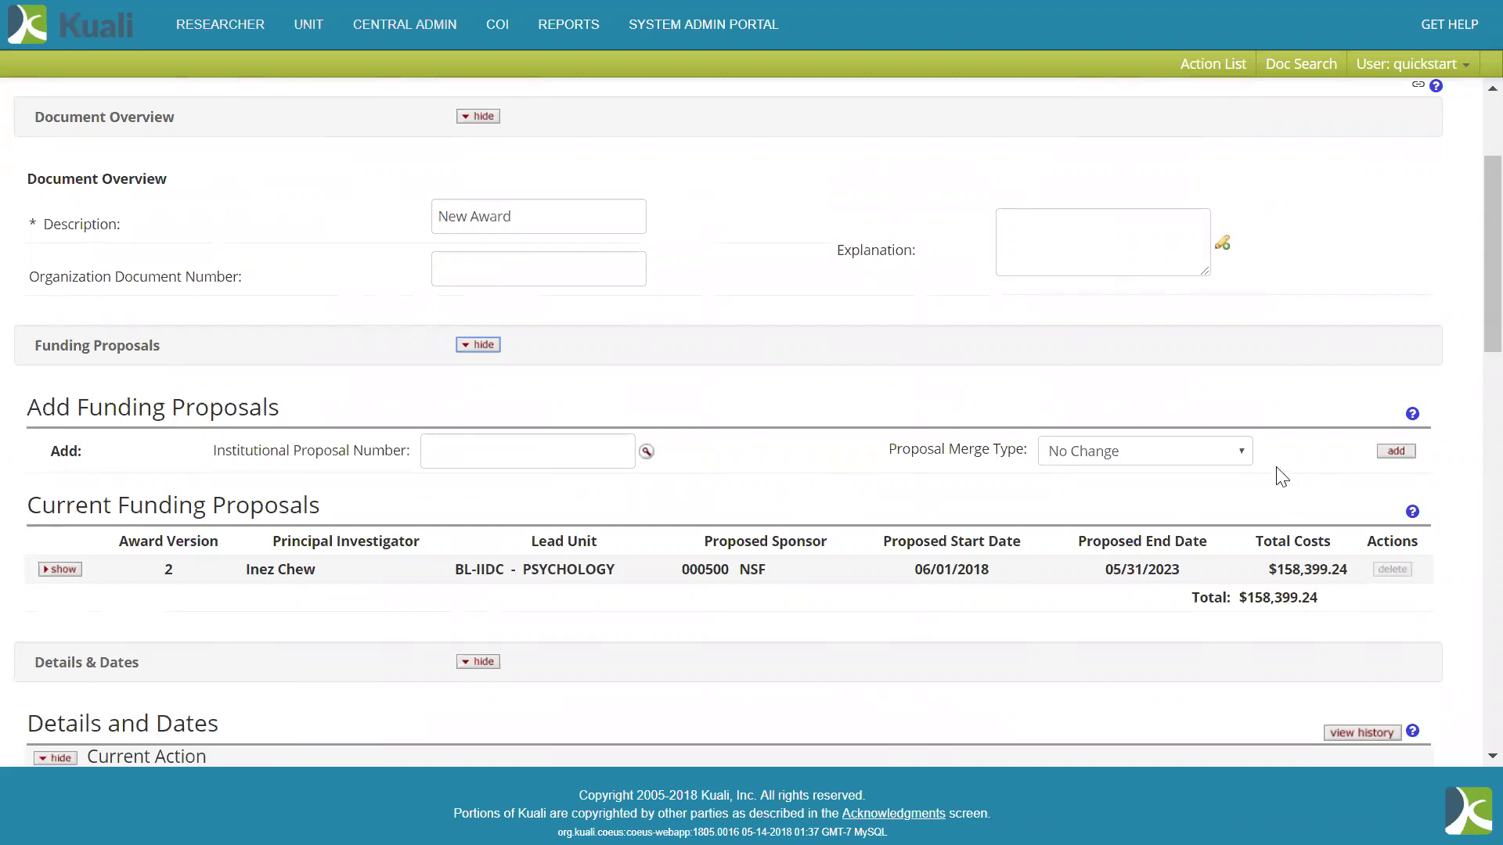
left_click(1240, 454)
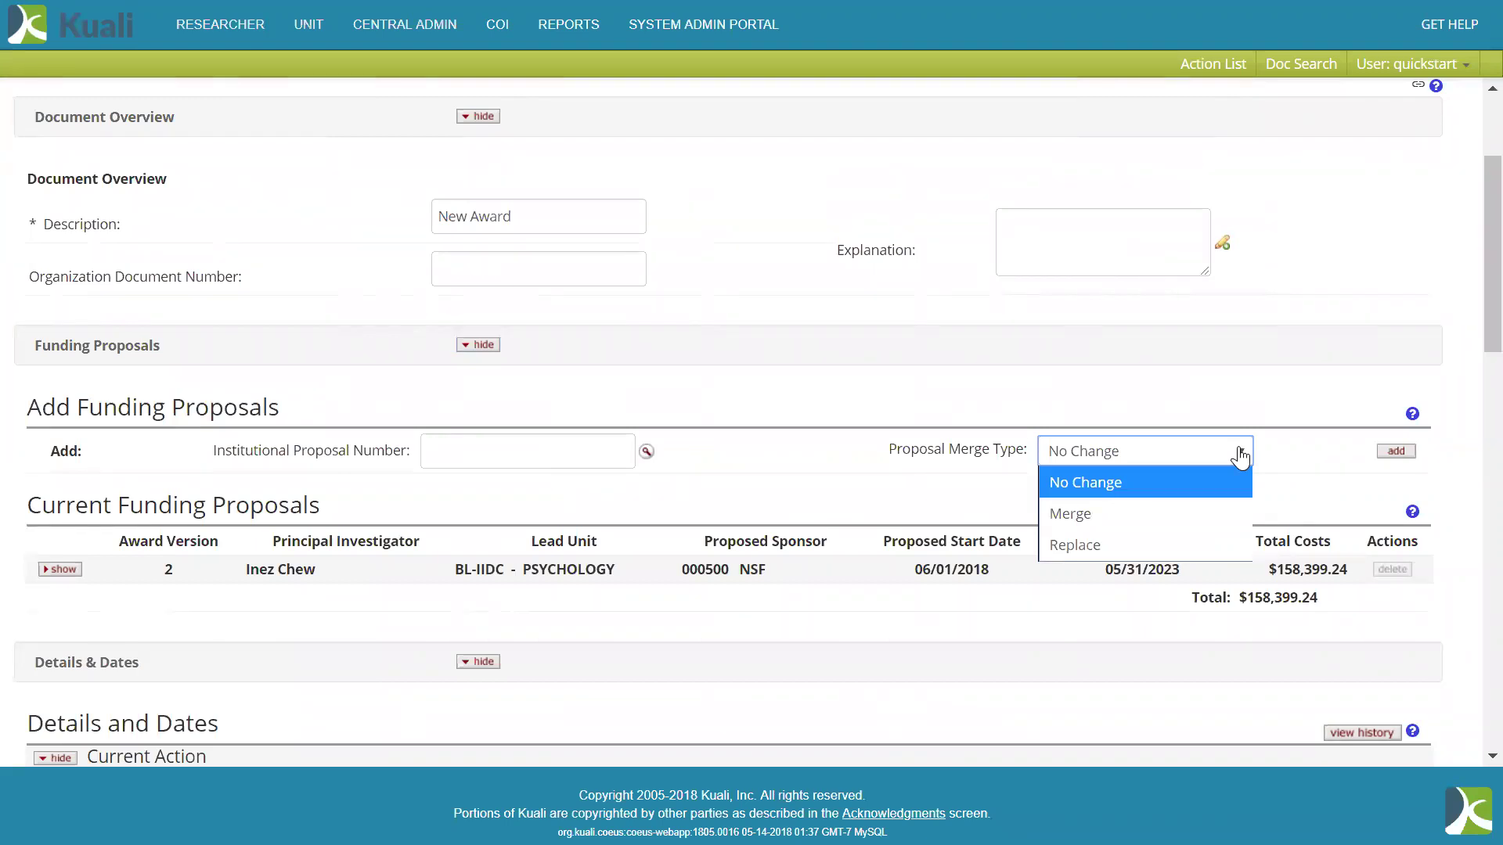
left_click(1240, 455)
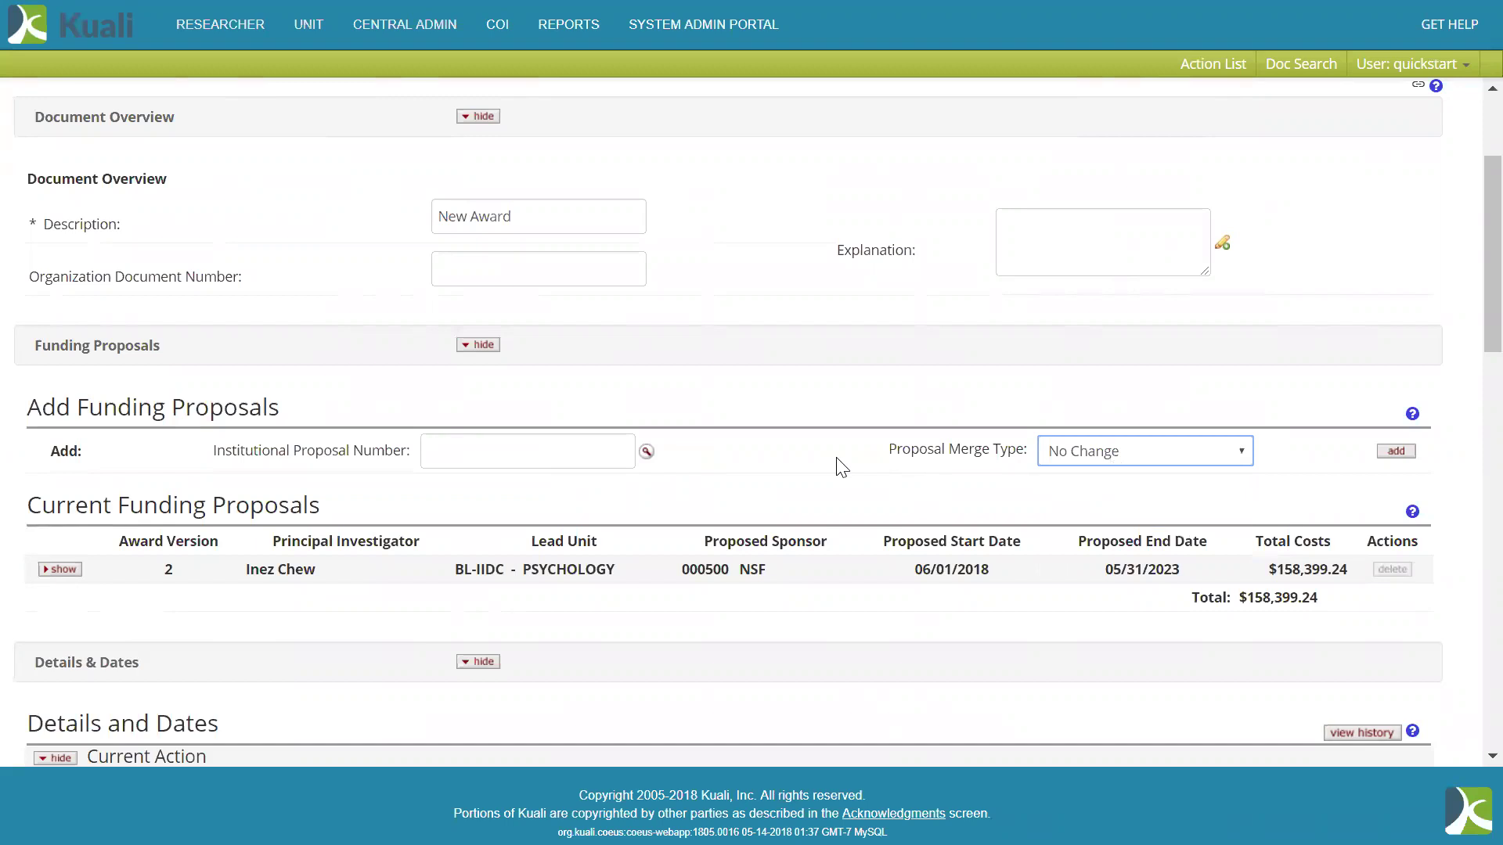
left_click(470, 346)
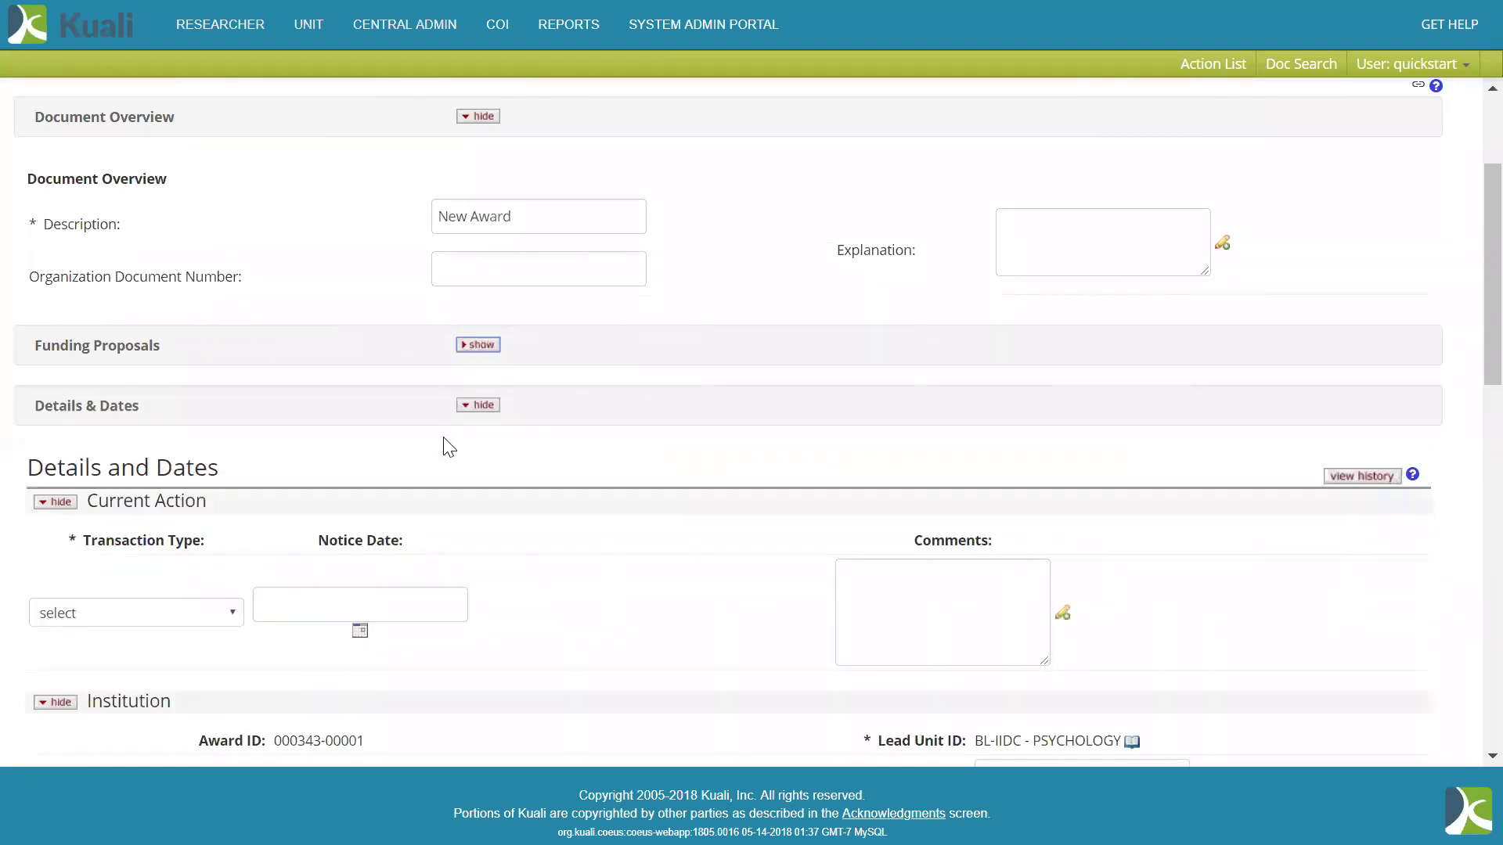
Set the current action to transaction type Allotment (Increment), notice date 05/15/2018 and comment "Year 2 of 5".
scroll(448, 447, "down", 2)
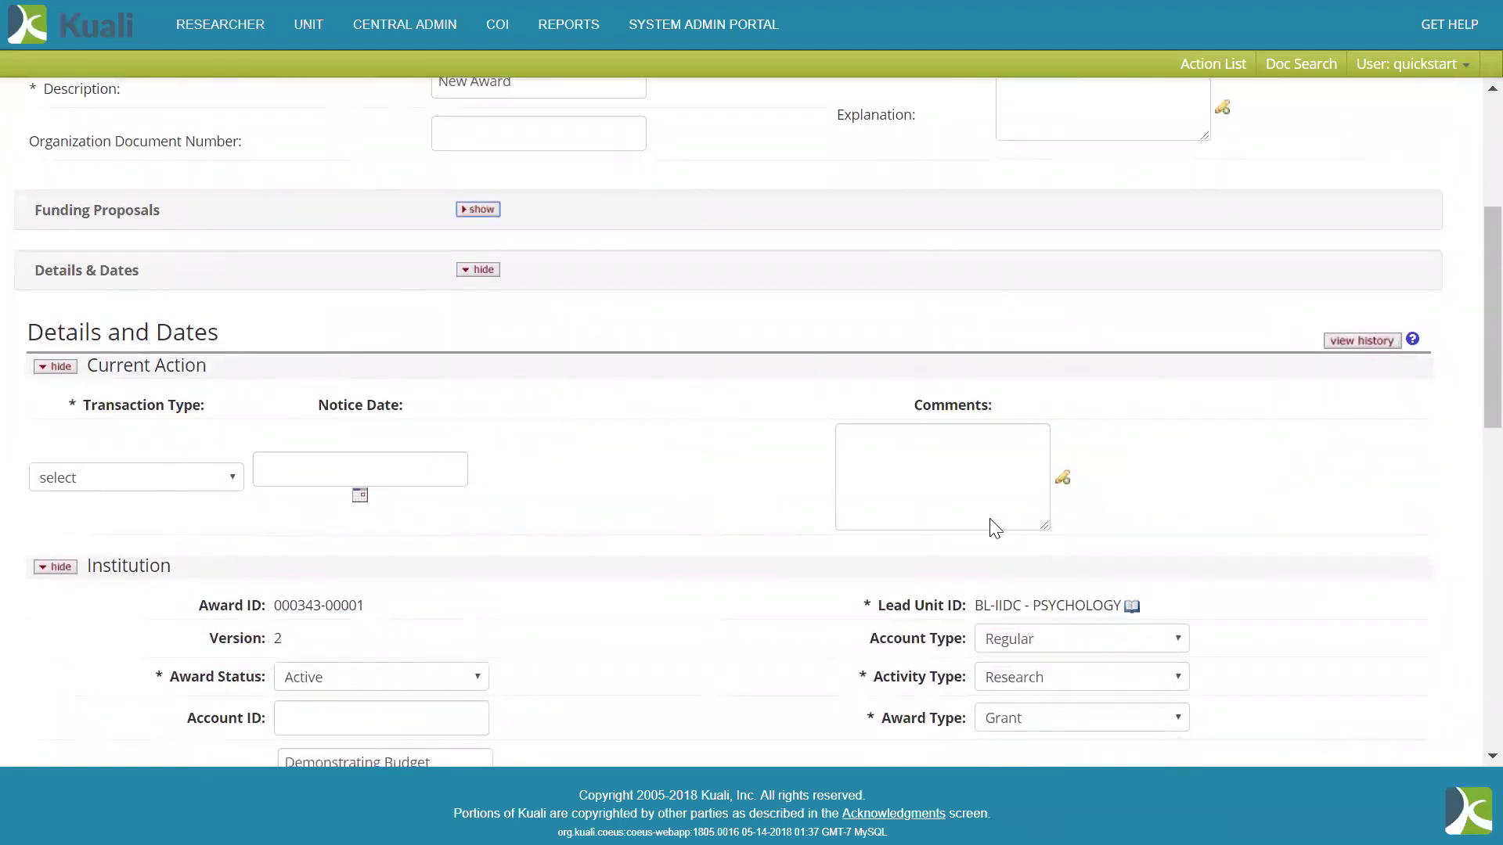
left_click(229, 490)
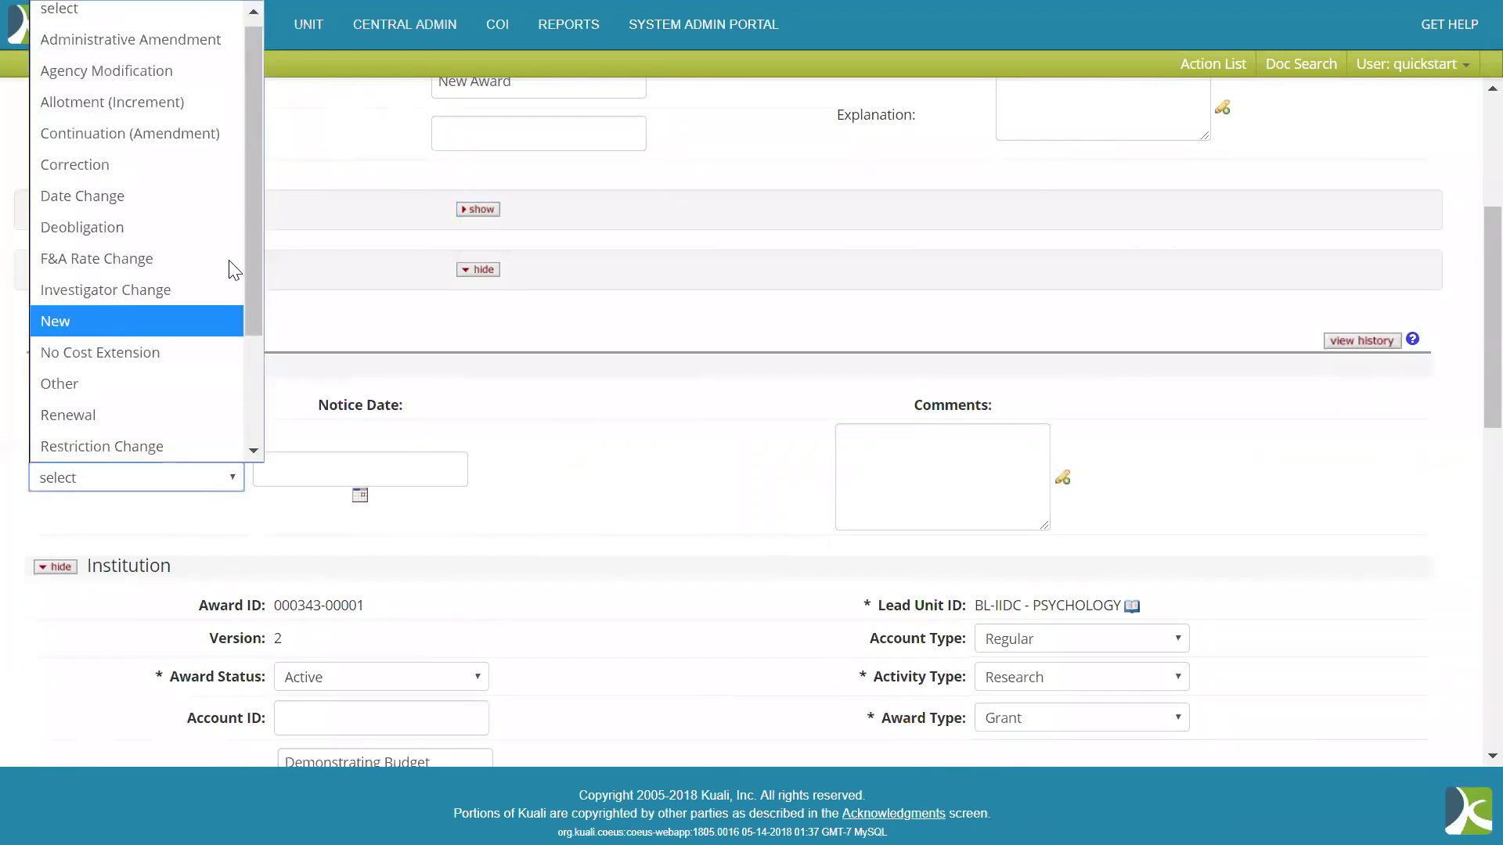
left_click(214, 111)
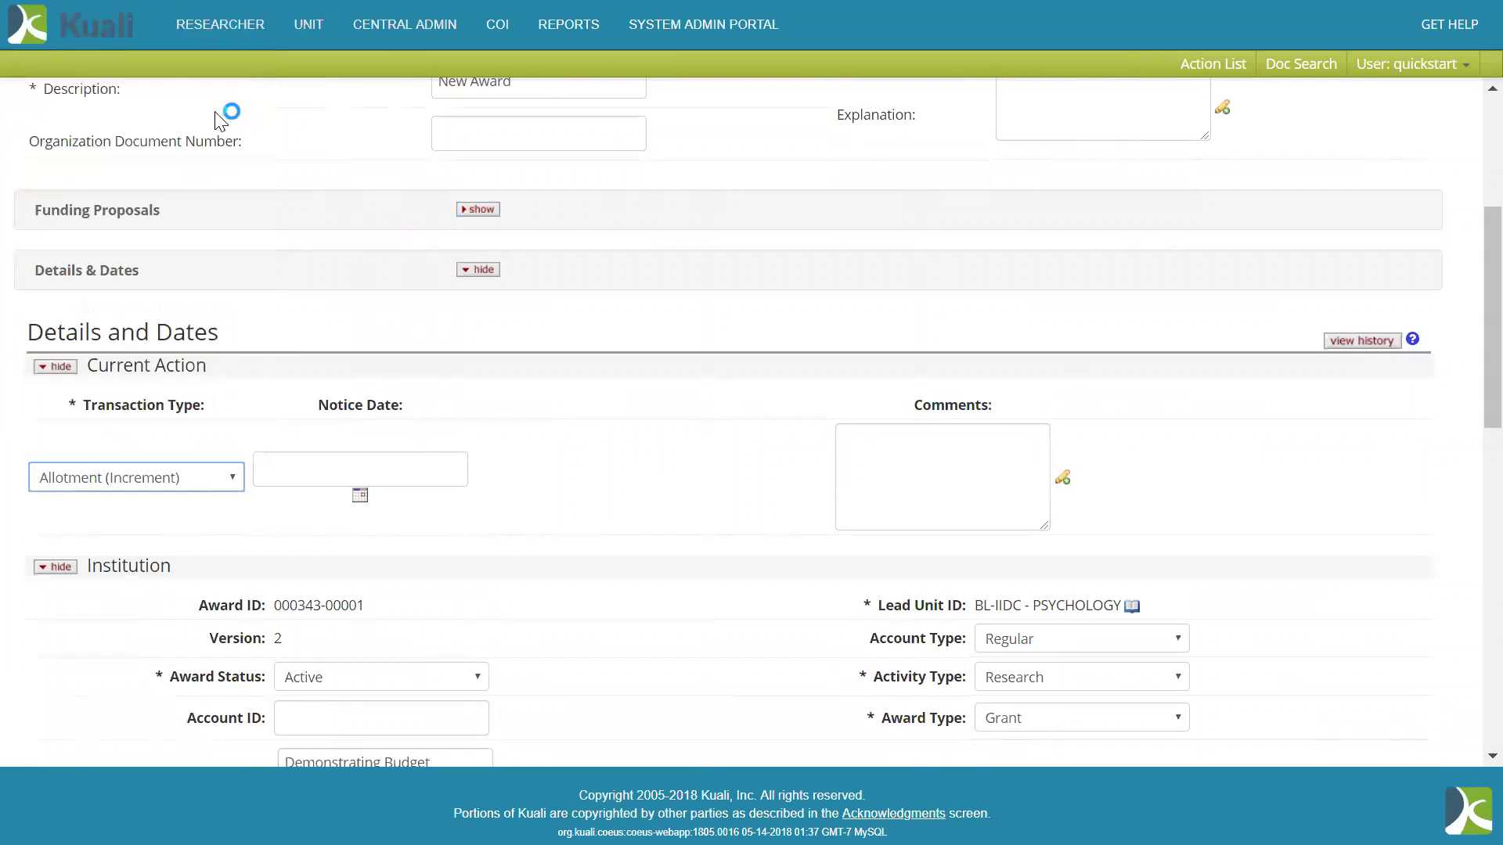
left_click(359, 495)
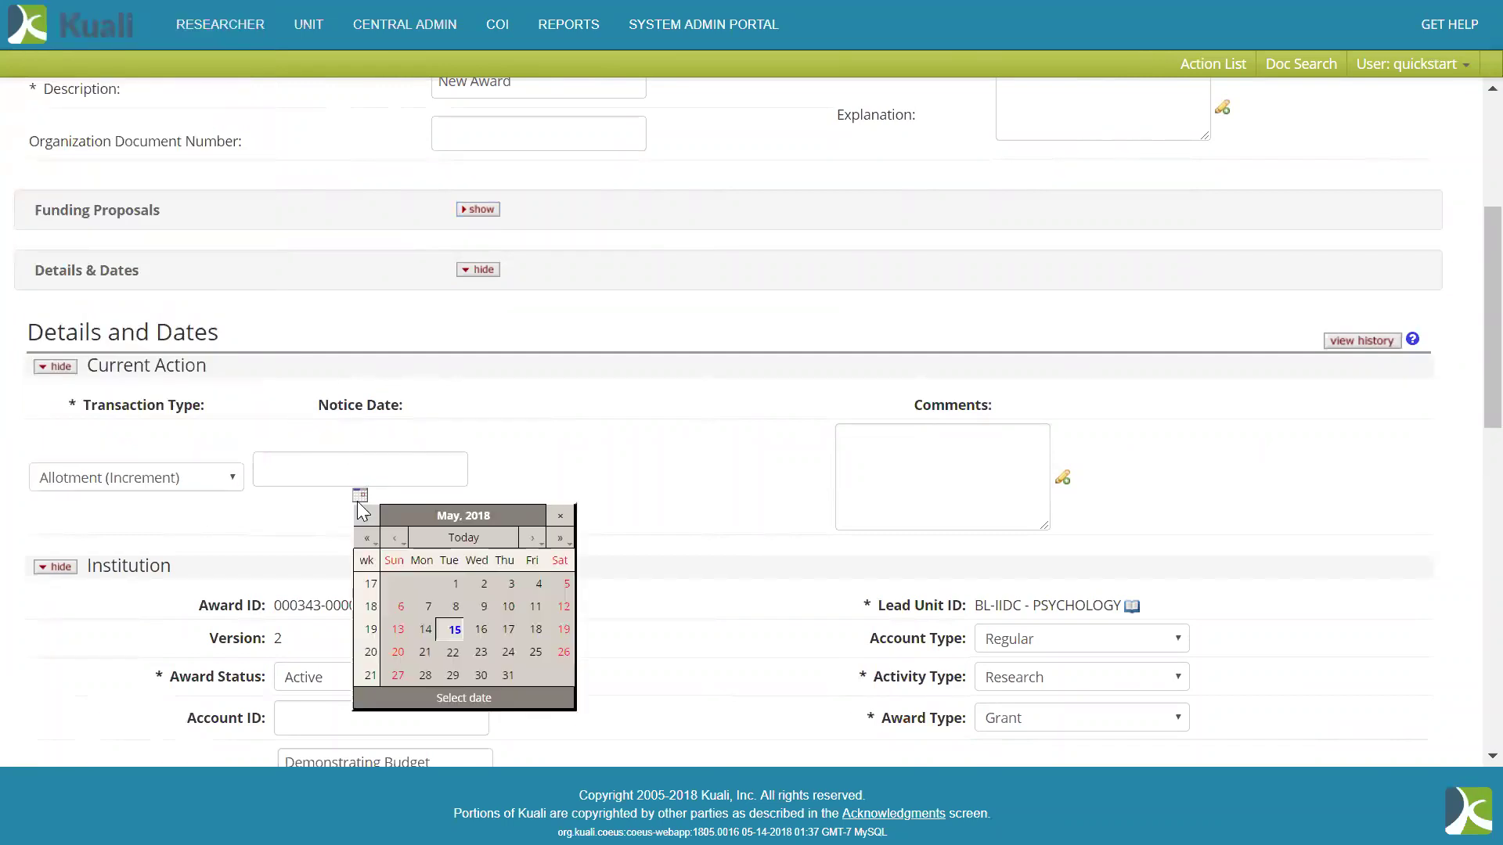
left_click(448, 637)
left_click(982, 472)
type("Year 2 of 5")
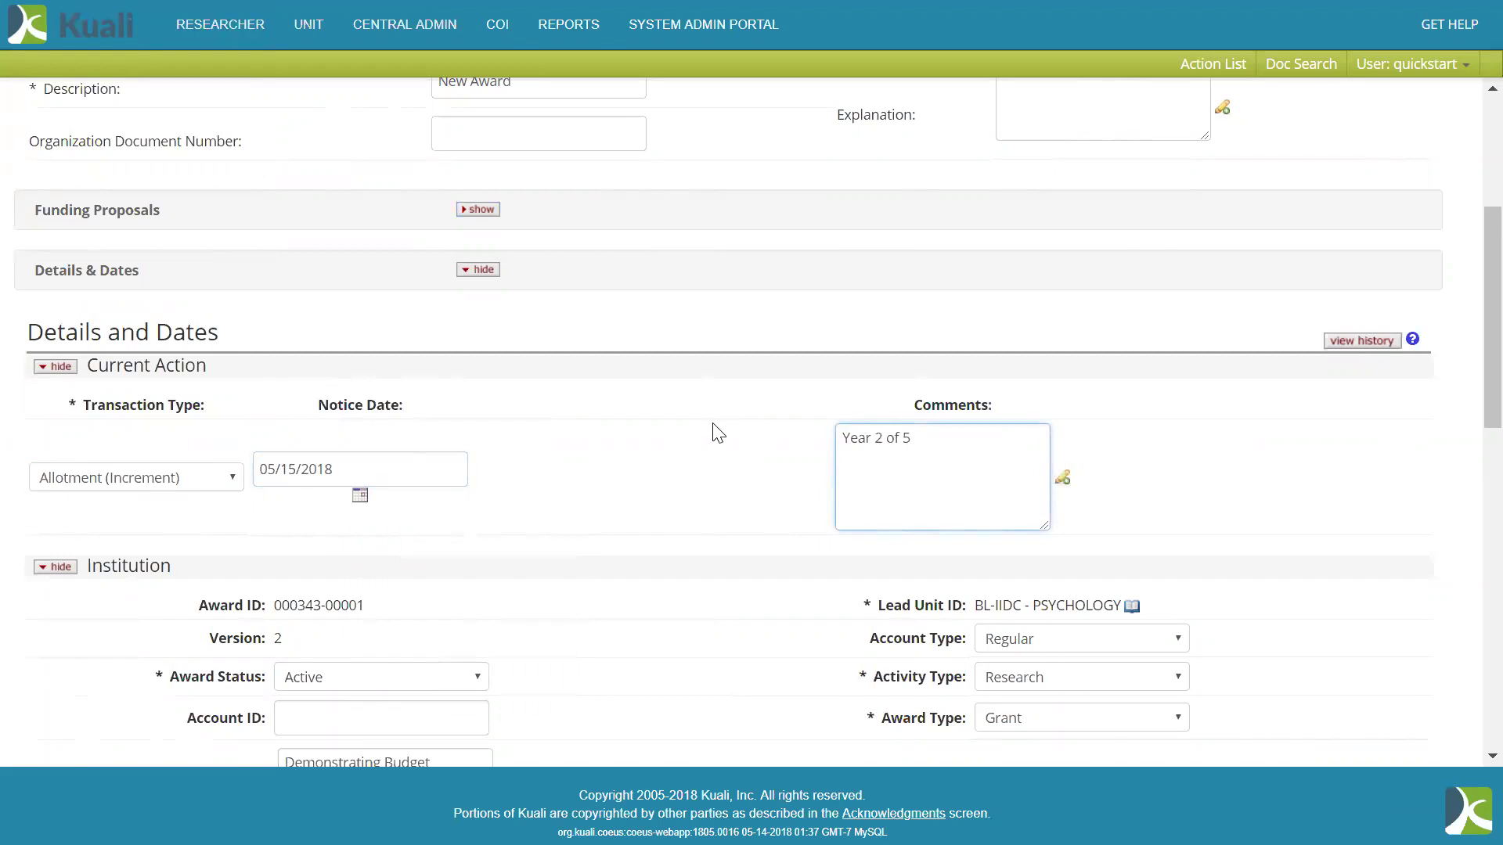
Enter 001 as the Modification ID in the award's sponsor details.
scroll(718, 433, "down", 6)
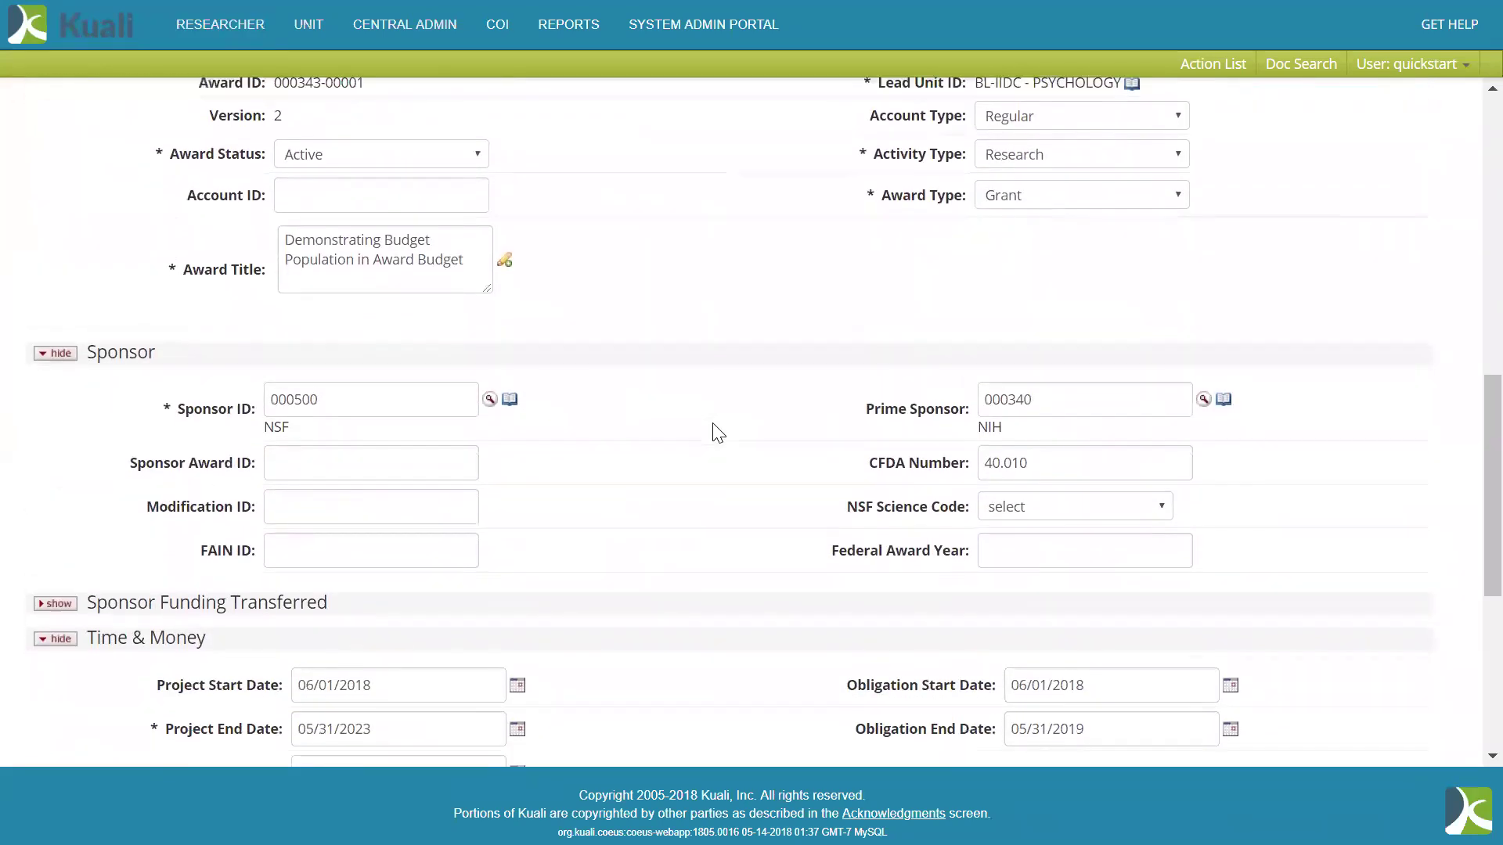
scroll(712, 430, "down", 1)
left_click(376, 409)
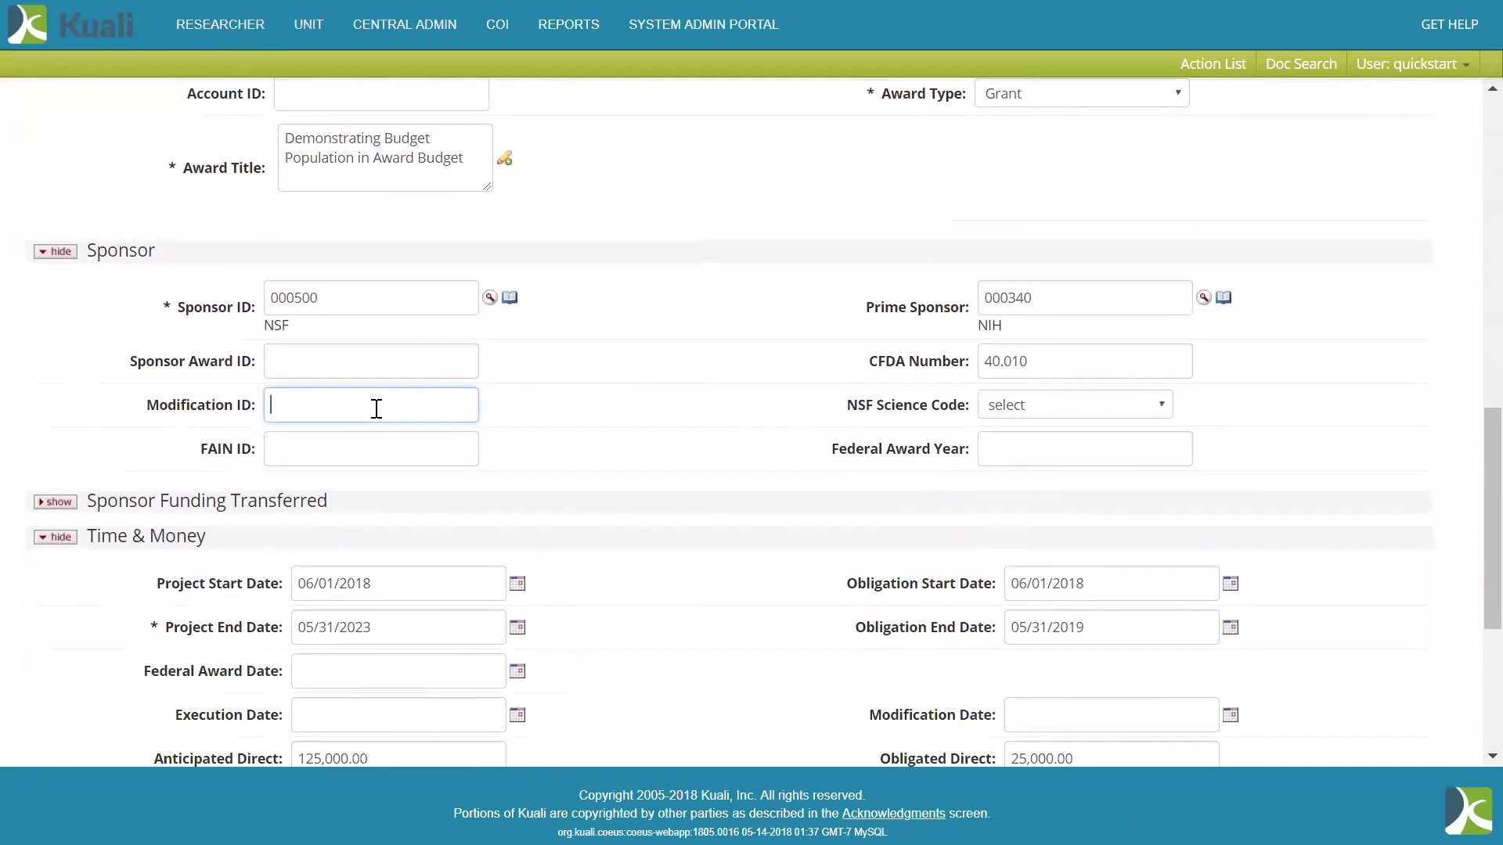
type("001")
Run the data validation for the award from its award actions and submit the award.
scroll(376, 408, "down", 3)
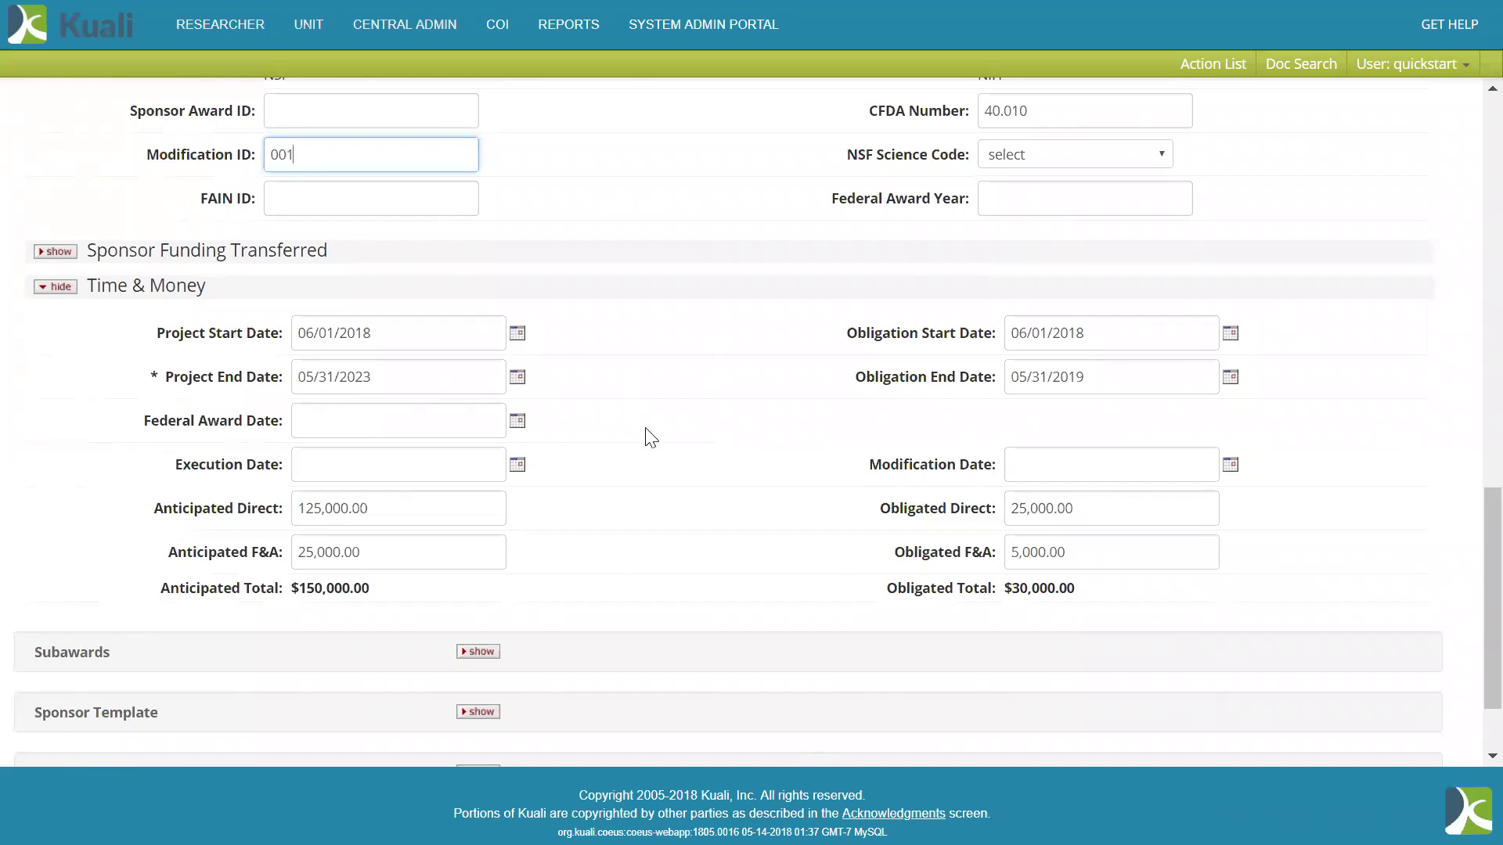
scroll(646, 437, "up", 3)
scroll(645, 428, "up", 10)
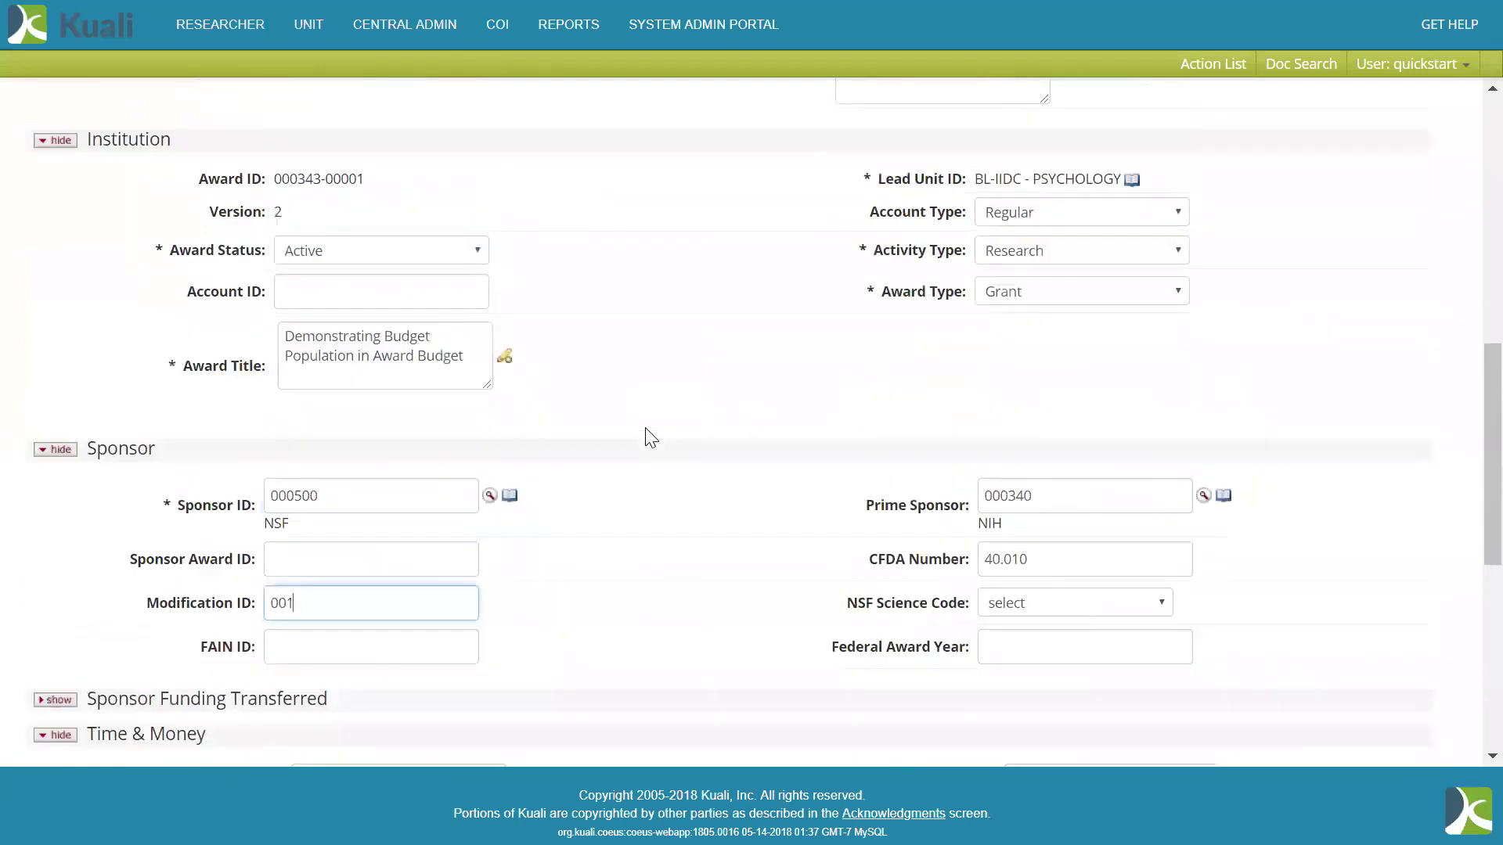
scroll(645, 427, "up", 2)
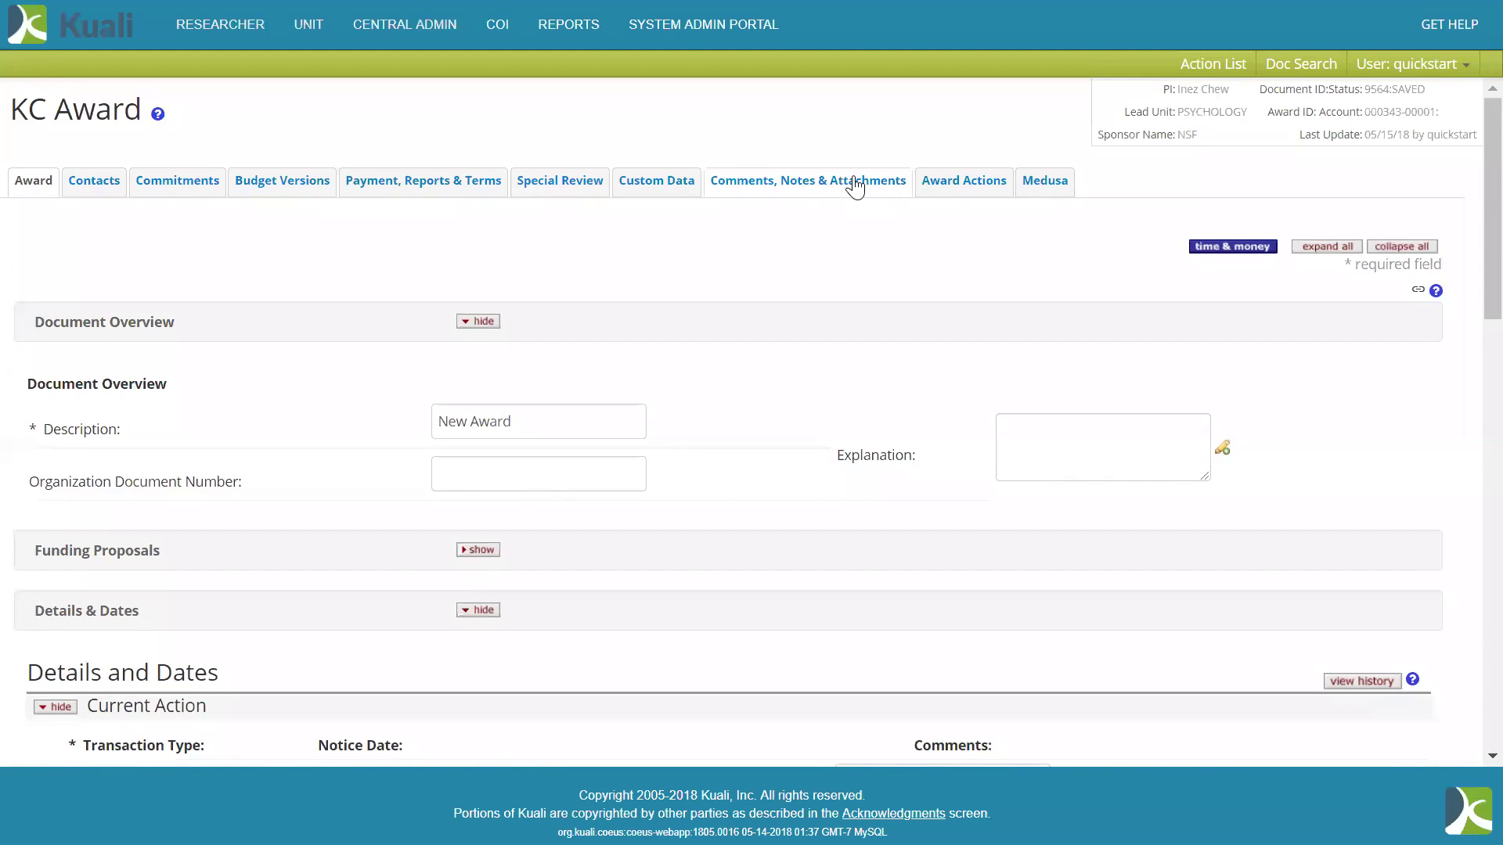
left_click(967, 196)
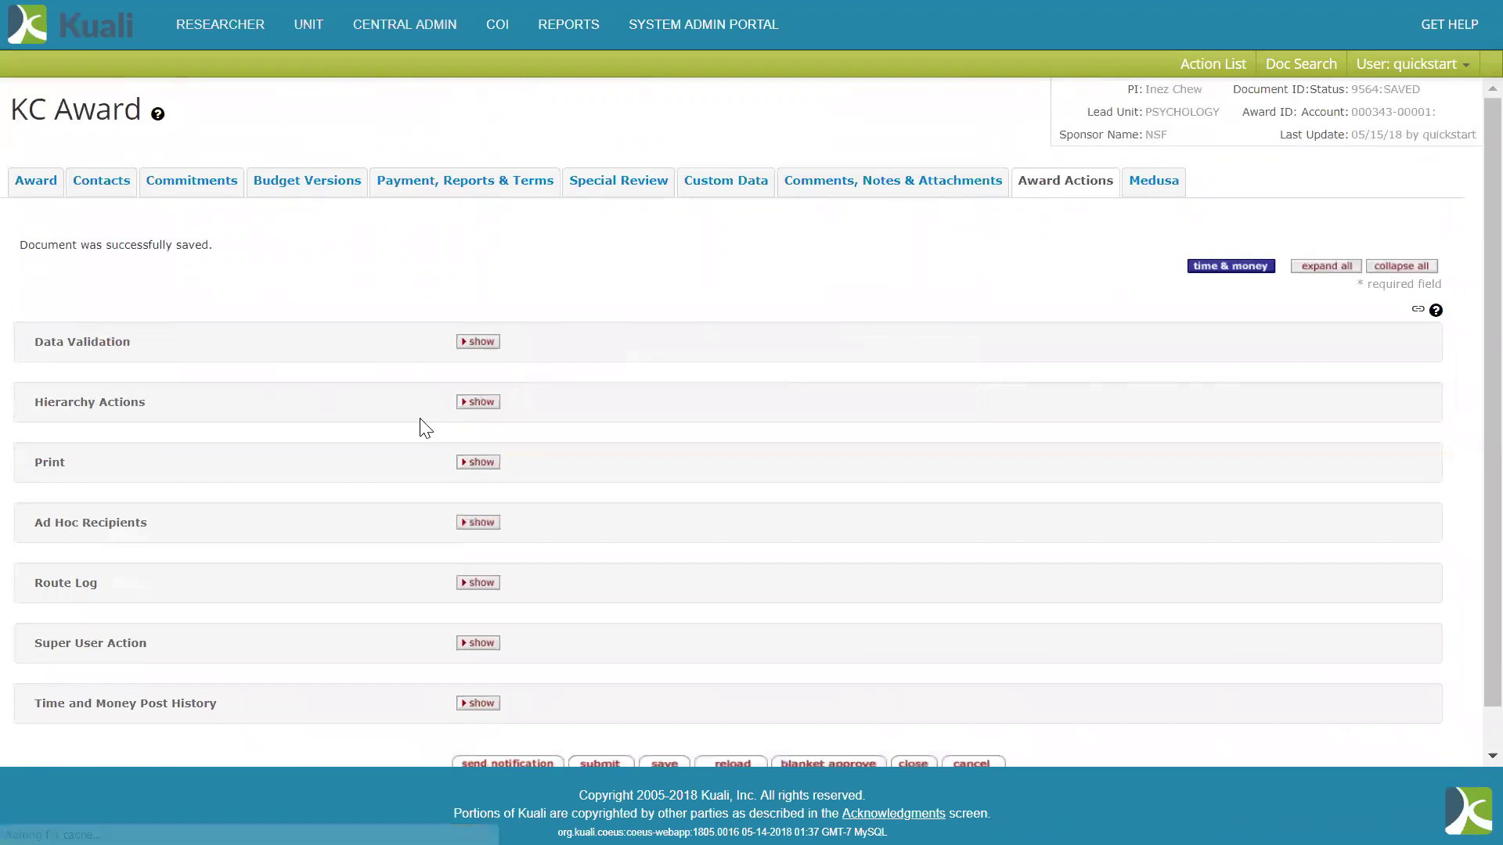
left_click(477, 343)
left_click(720, 557)
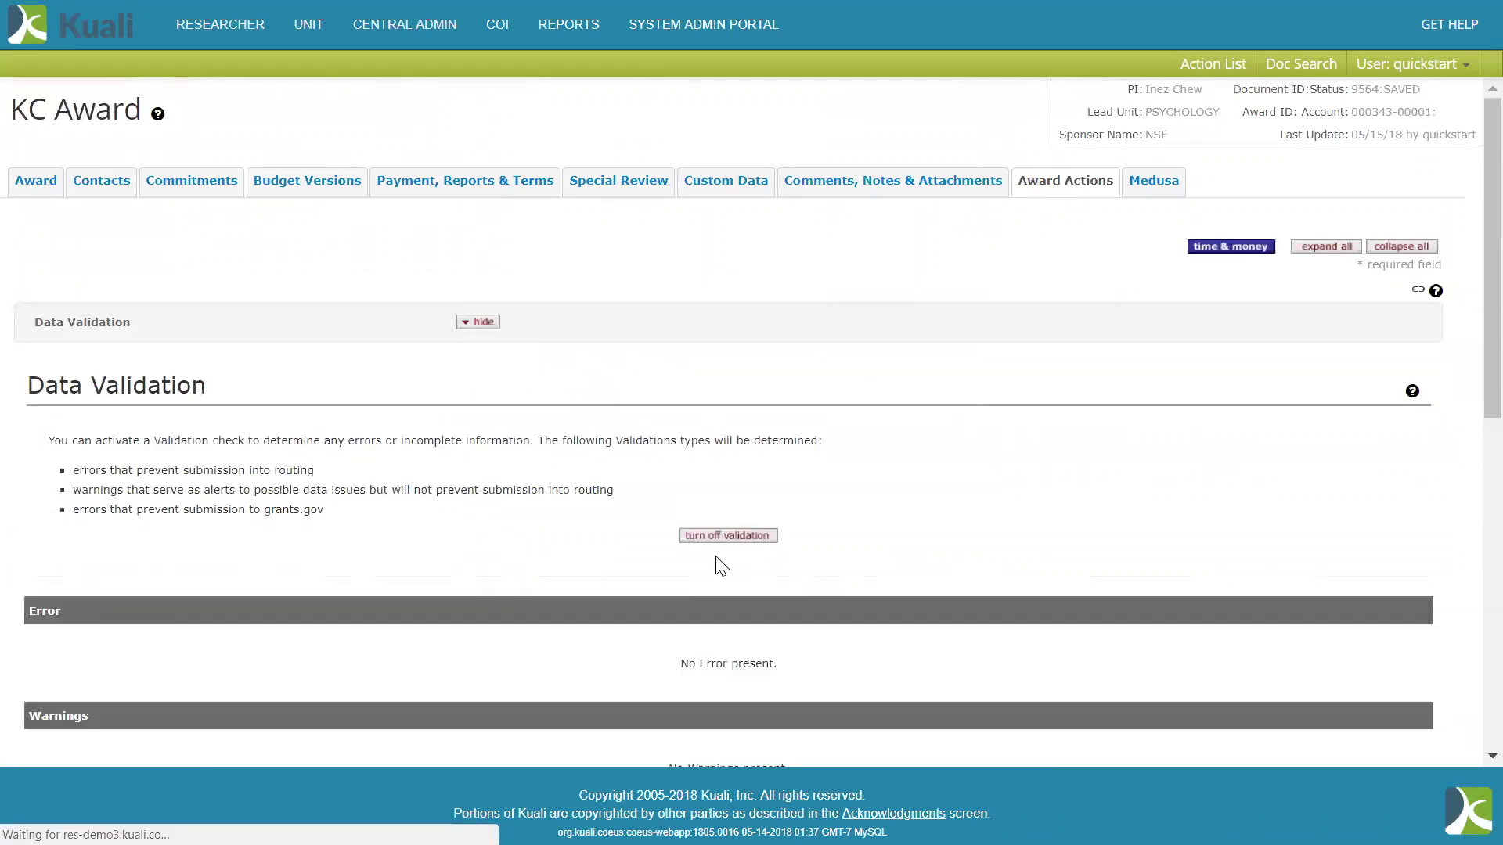
scroll(715, 556, "down", 5)
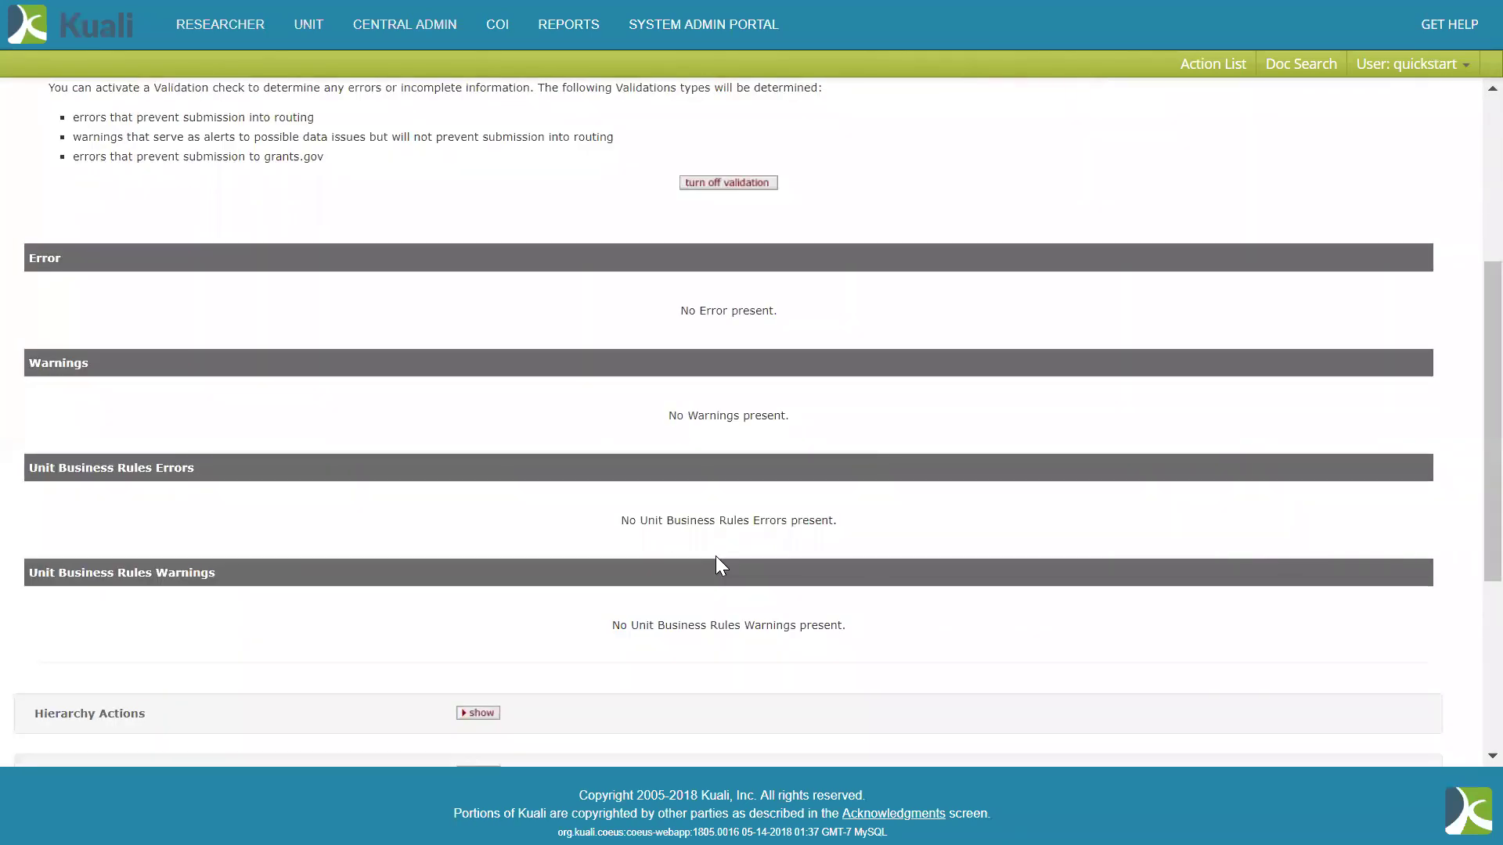
scroll(716, 557, "down", 5)
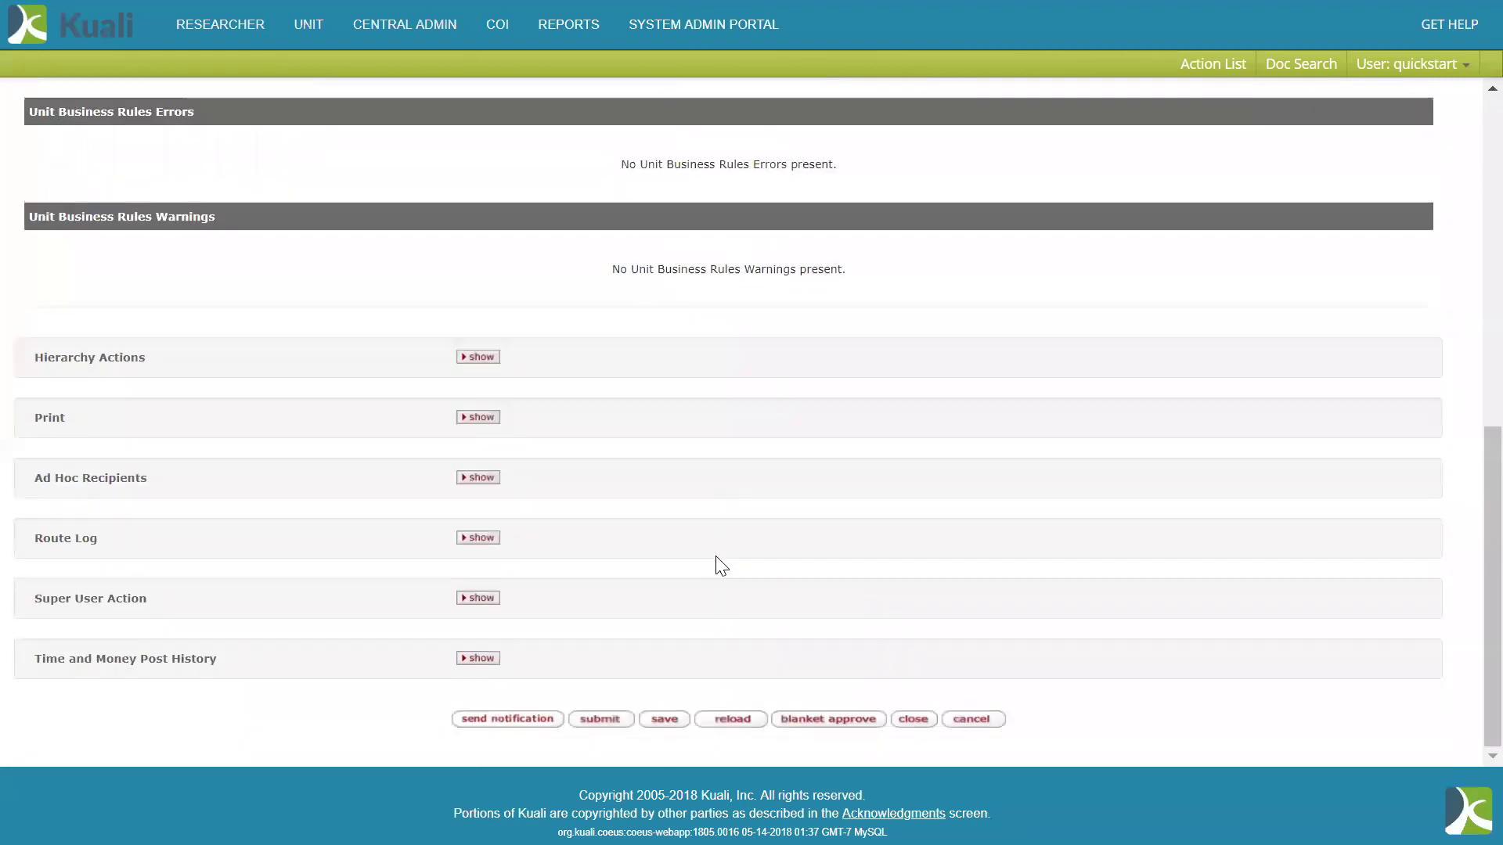
left_click(598, 720)
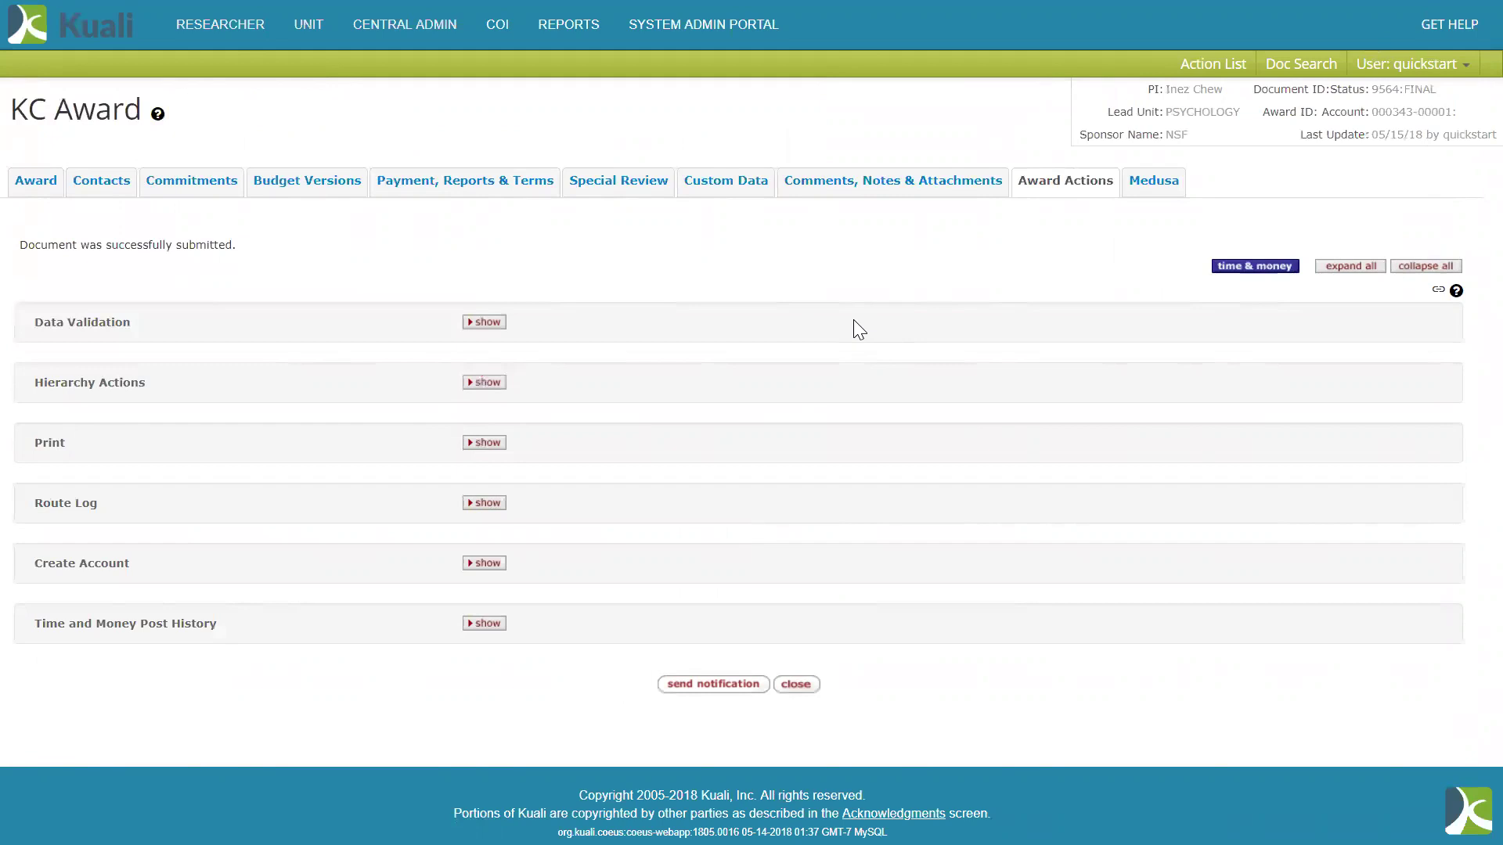
Open the award's Time and Money document and start editing it.
left_click(1260, 275)
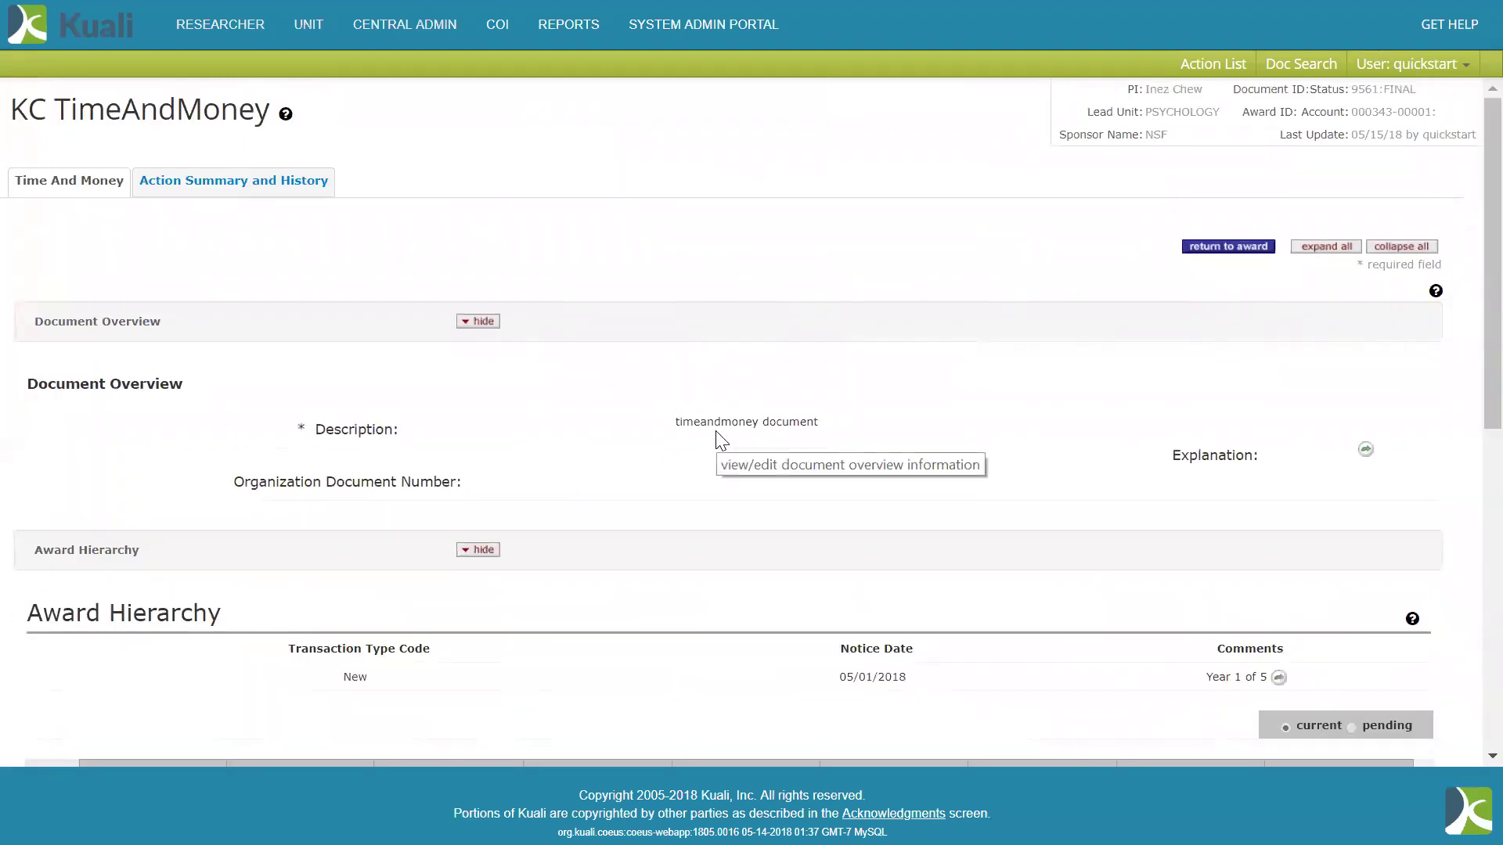
scroll(715, 430, "down", 3)
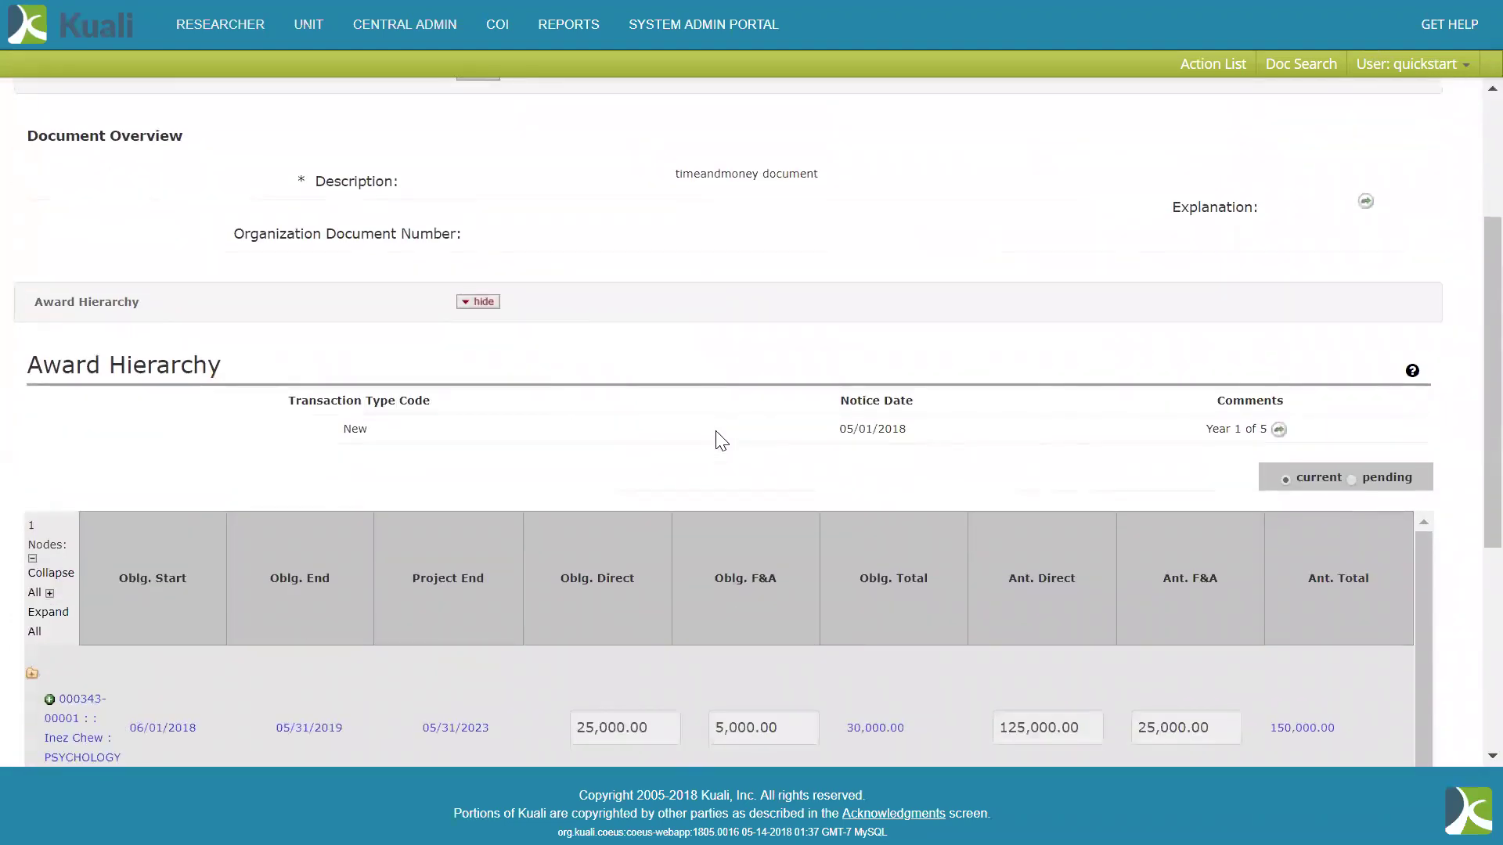
scroll(721, 440, "down", 5)
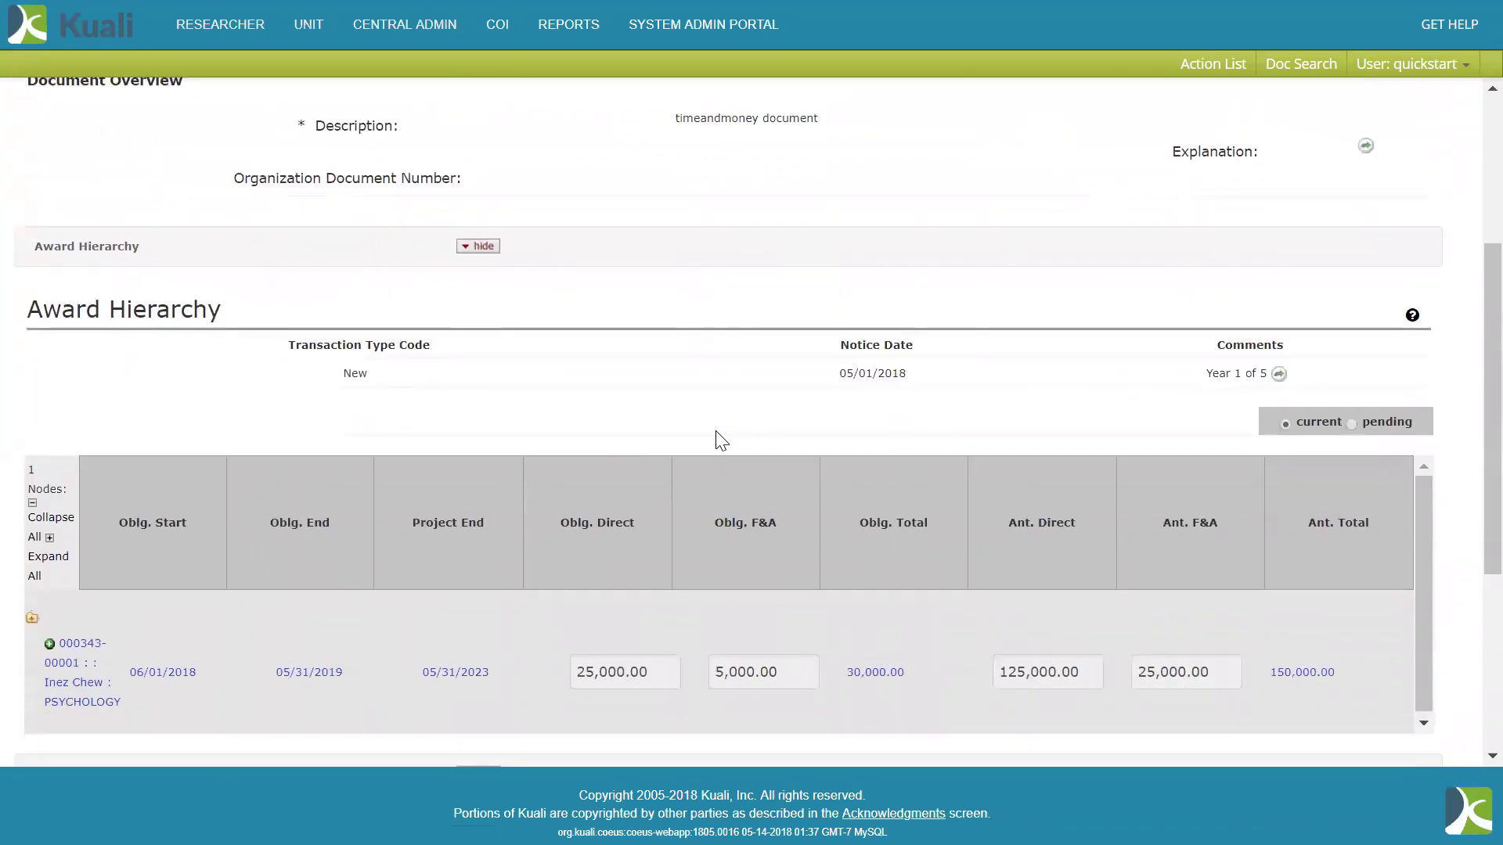
left_click(563, 720)
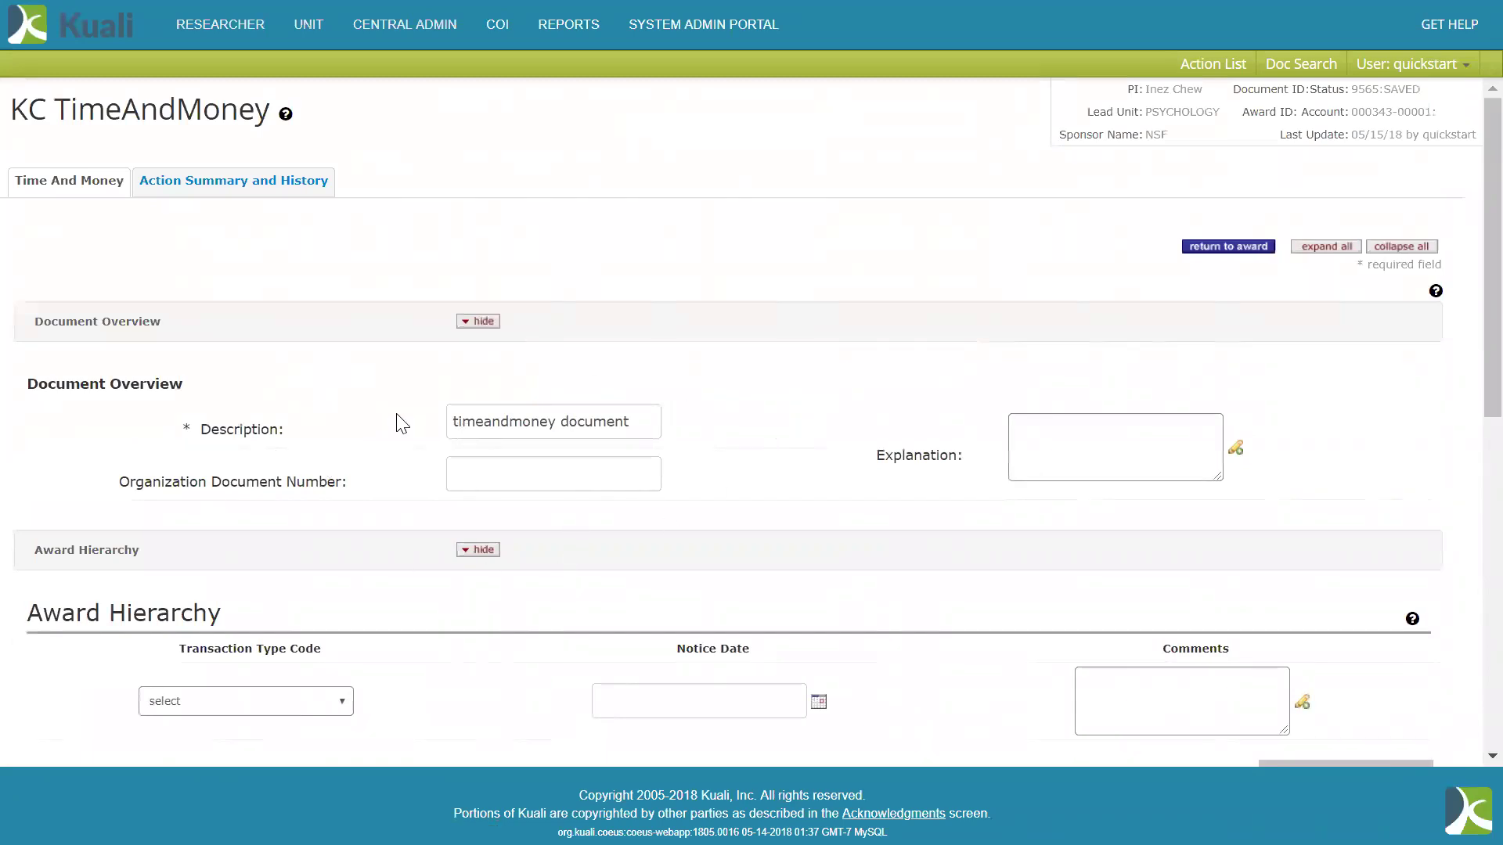
Set the award hierarchy's transaction type to Allotment (Increment), notice date to 05/15/2018 and comments to "Year 2 of 5".
scroll(402, 423, "down", 3)
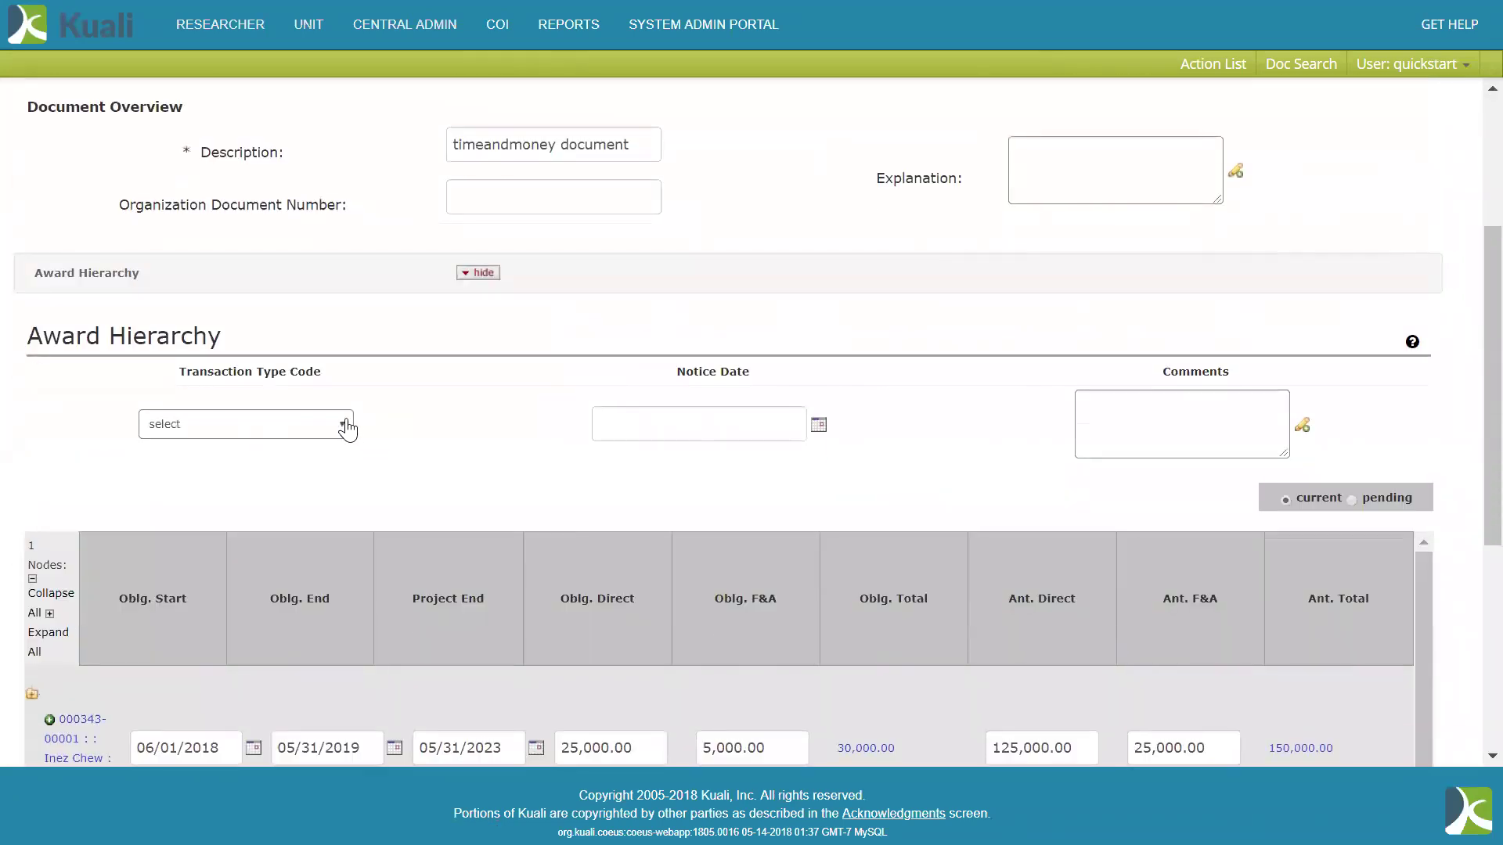
left_click(347, 427)
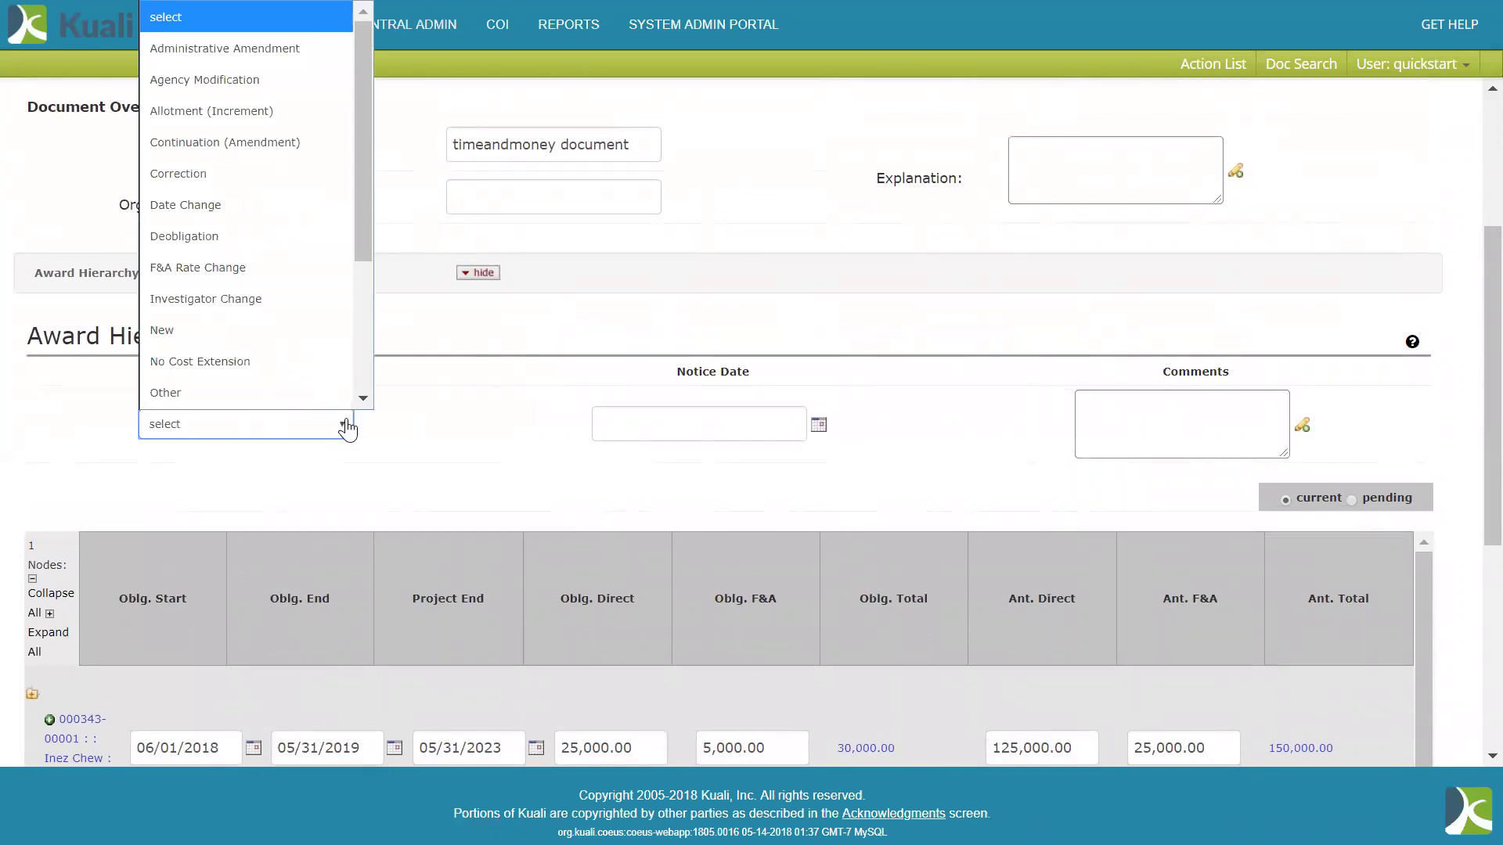
left_click(310, 111)
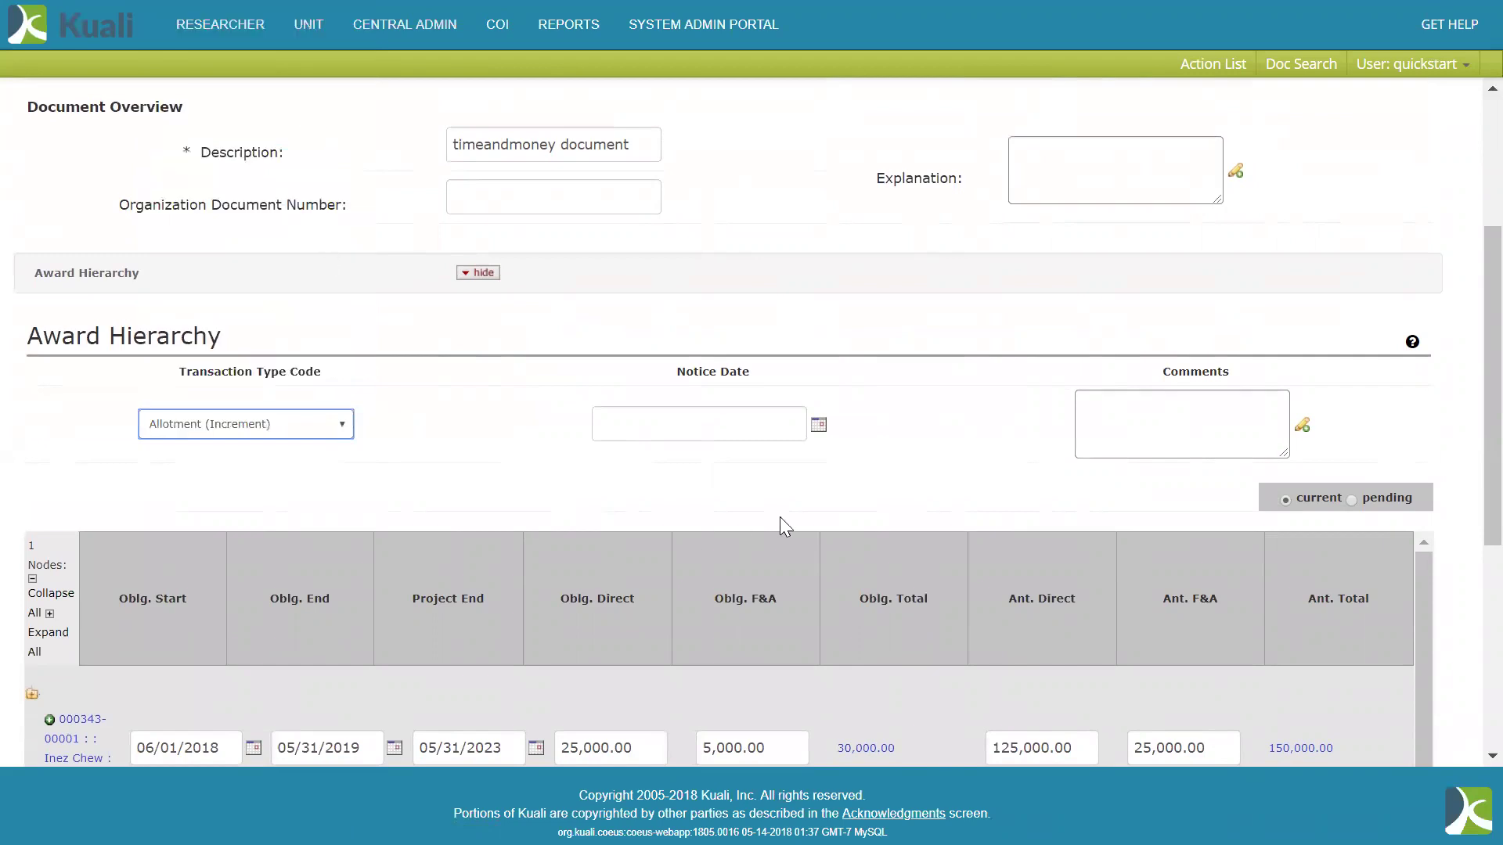
left_click(819, 425)
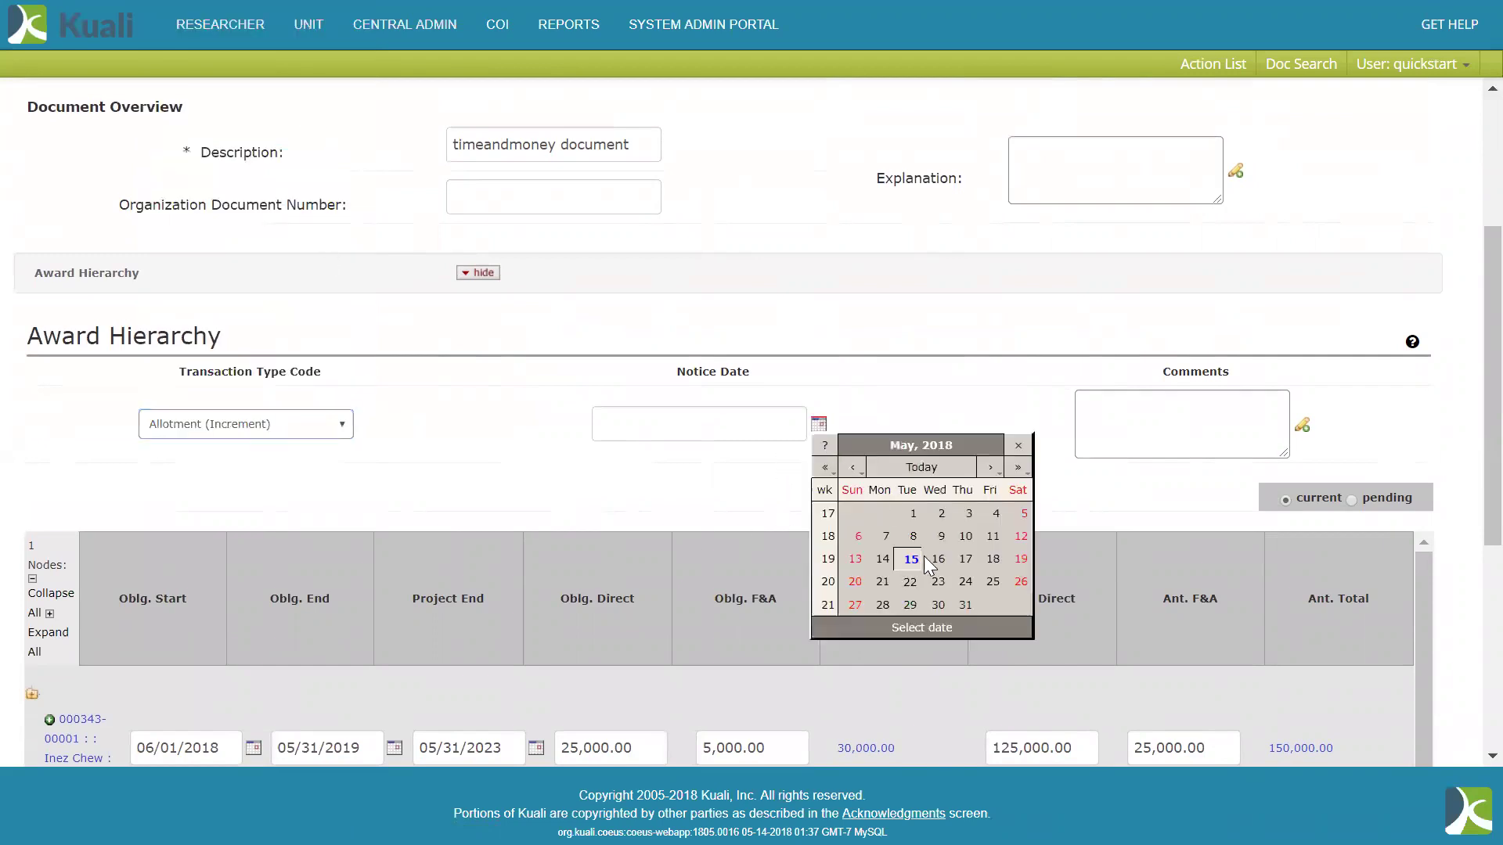
left_click(908, 560)
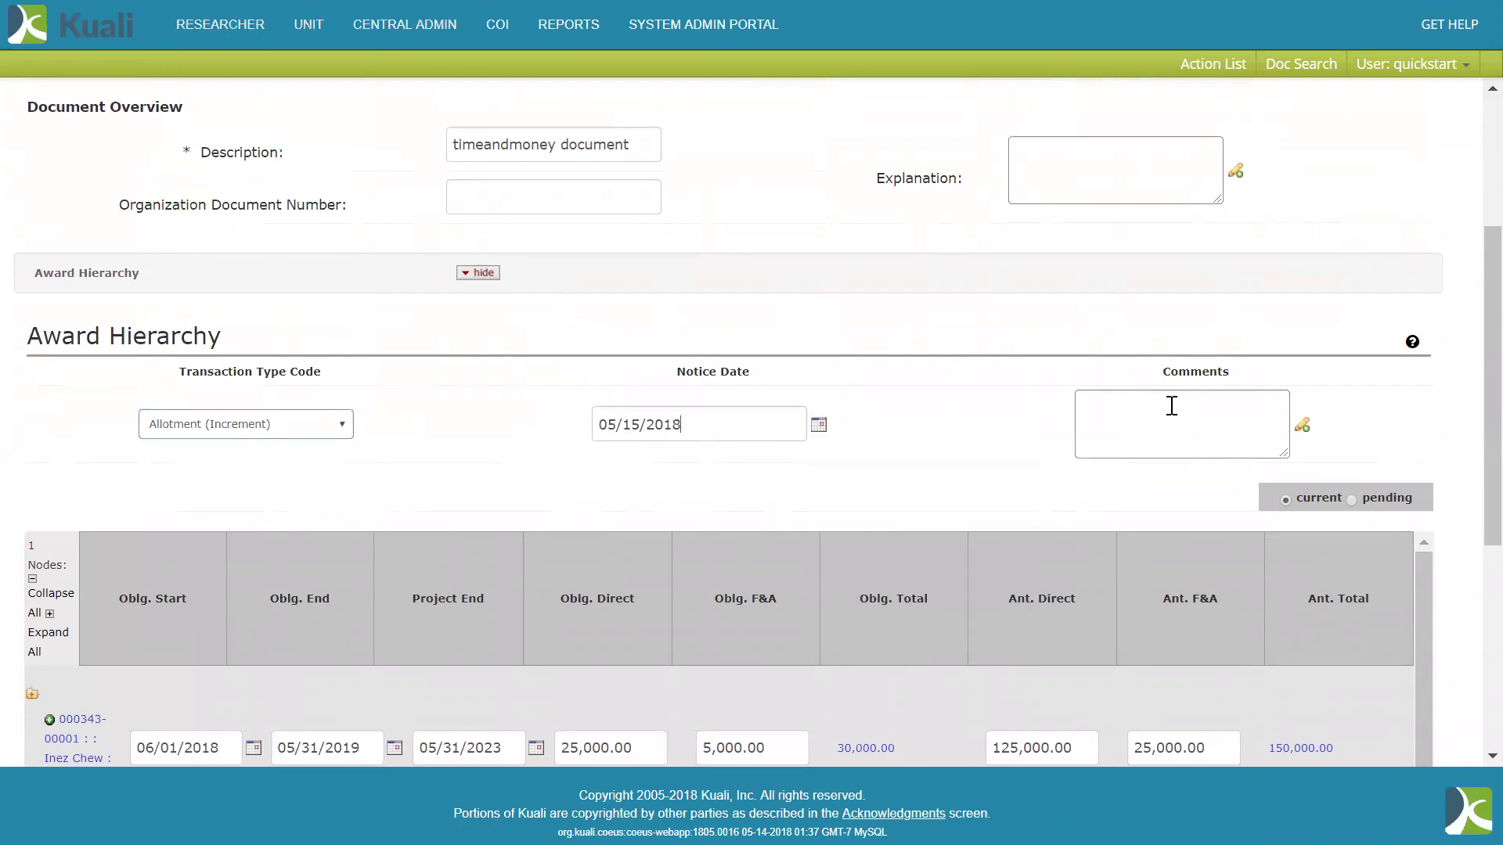
left_click(1237, 408)
type("Year 2 of 5")
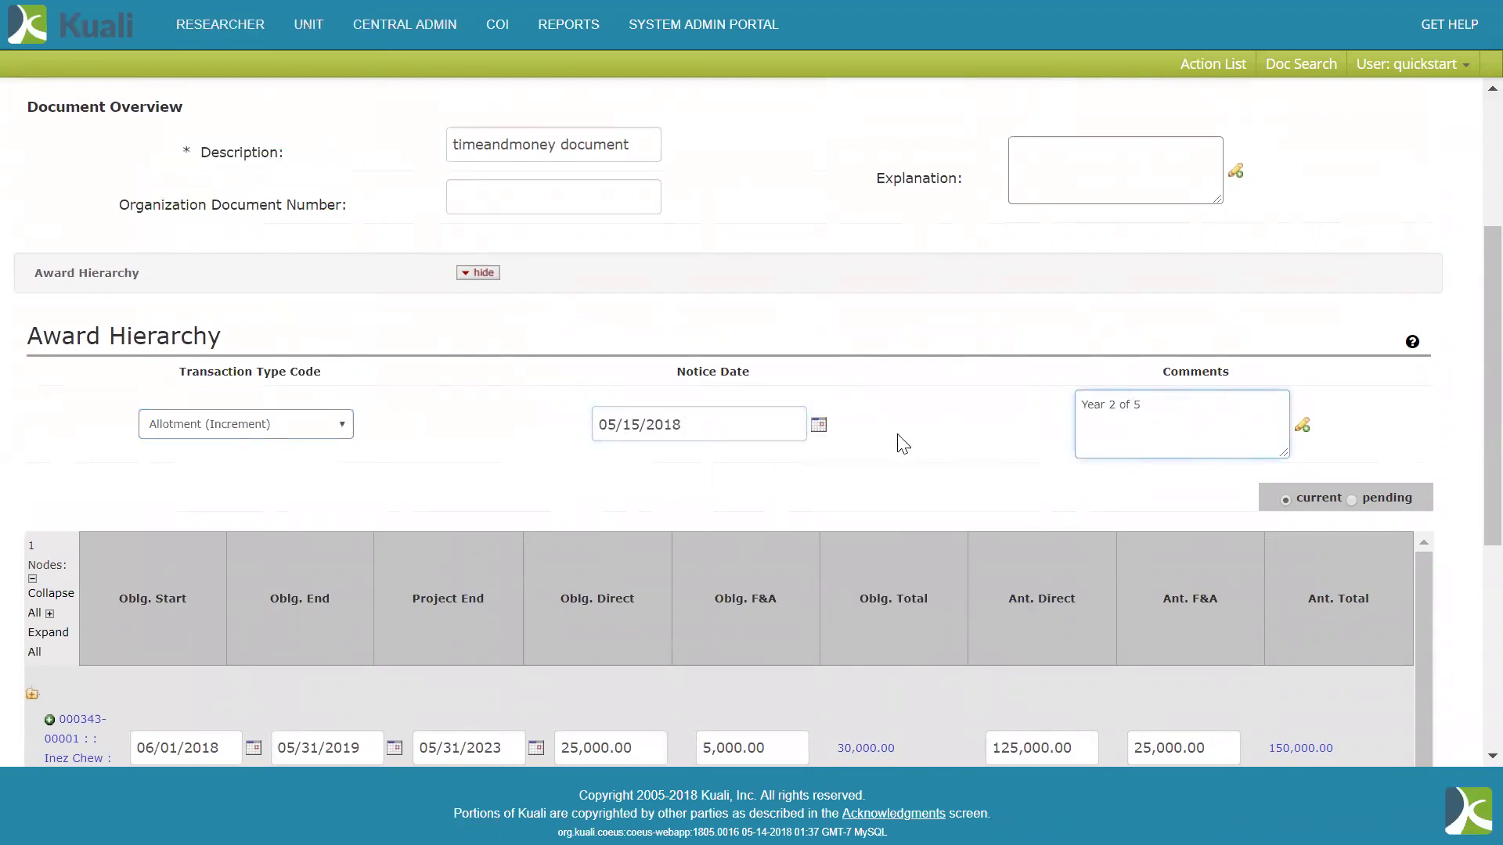
left_click(899, 443)
scroll(899, 444, "down", 3)
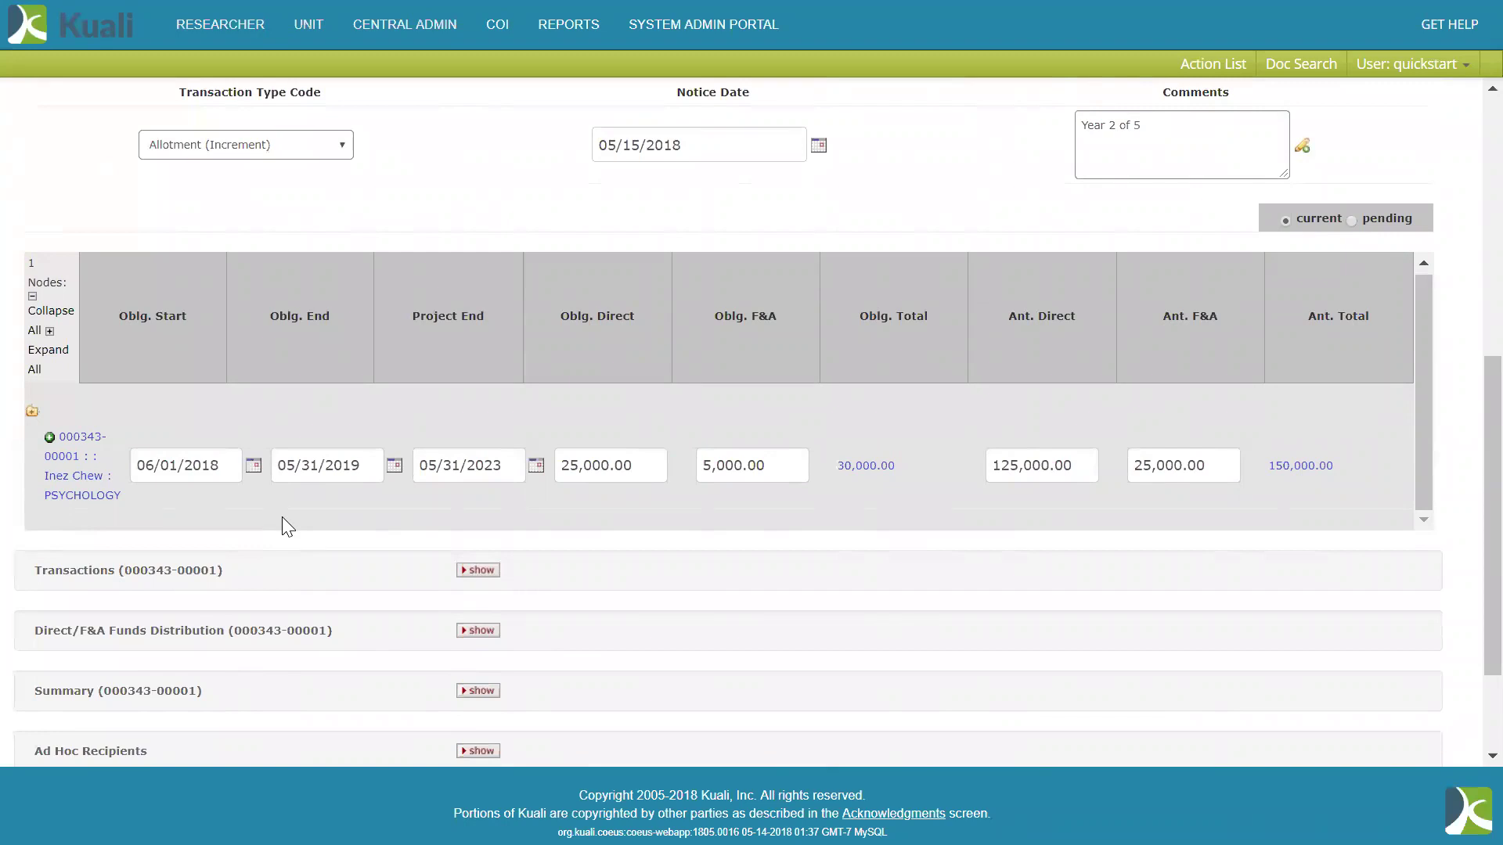
left_click(364, 466)
key("BackSpace")
key("BackSpace")
type("20")
left_click(477, 570)
scroll(476, 577, "down", 3)
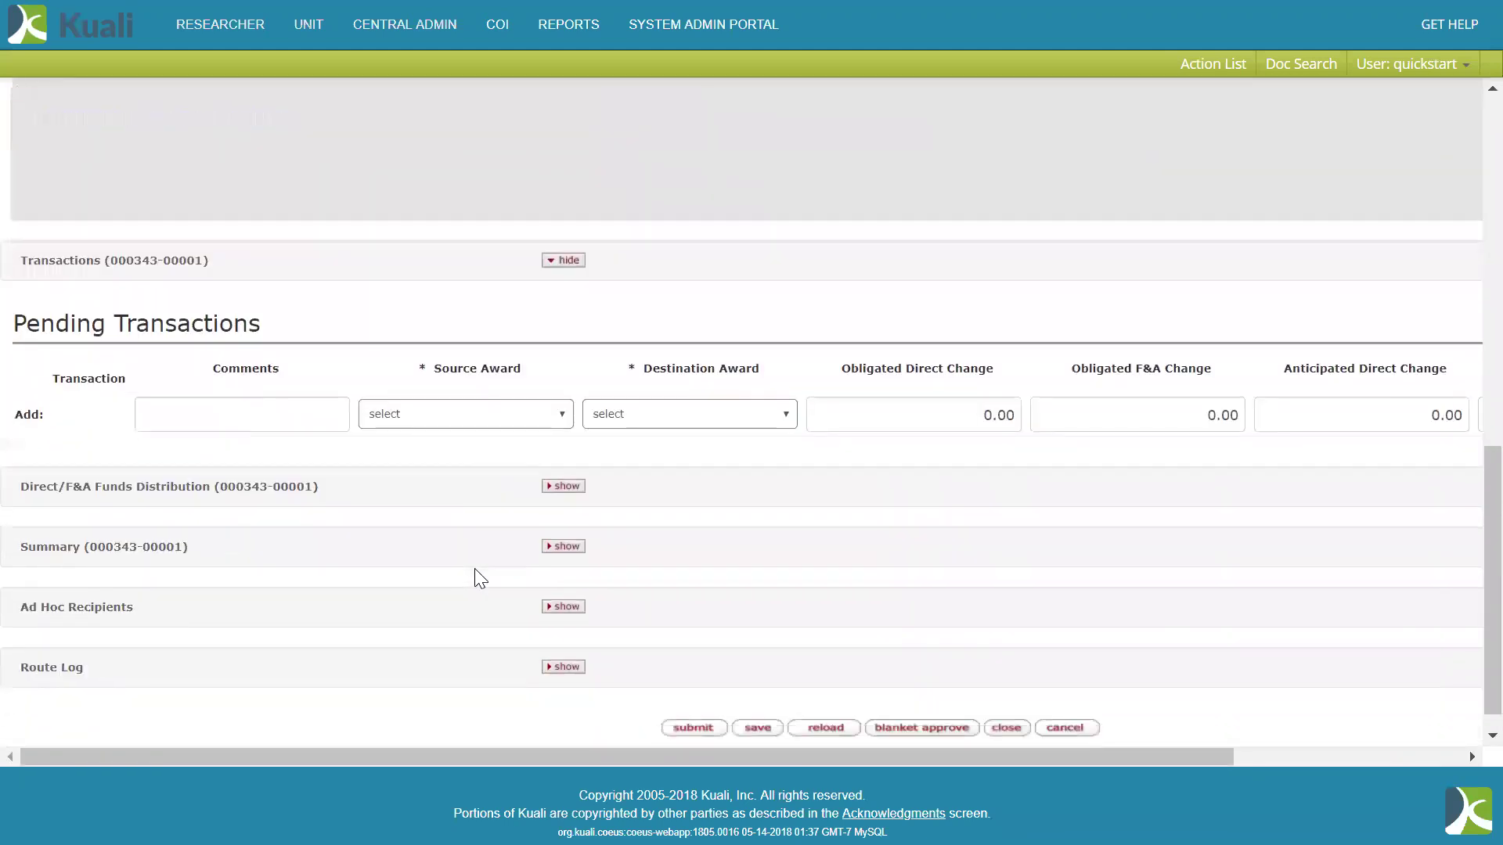
left_click(493, 415)
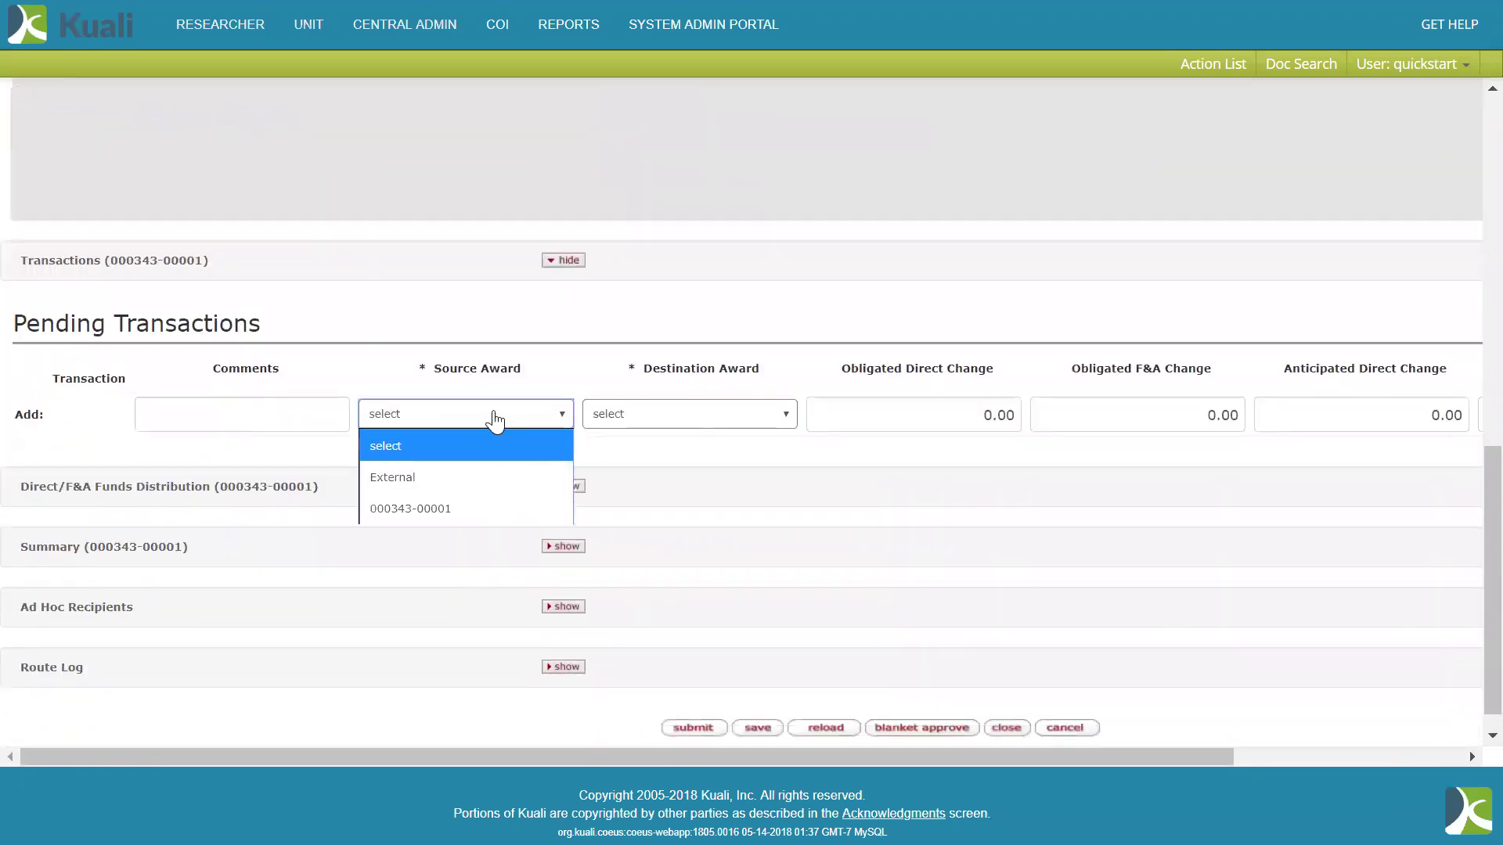
left_click(498, 476)
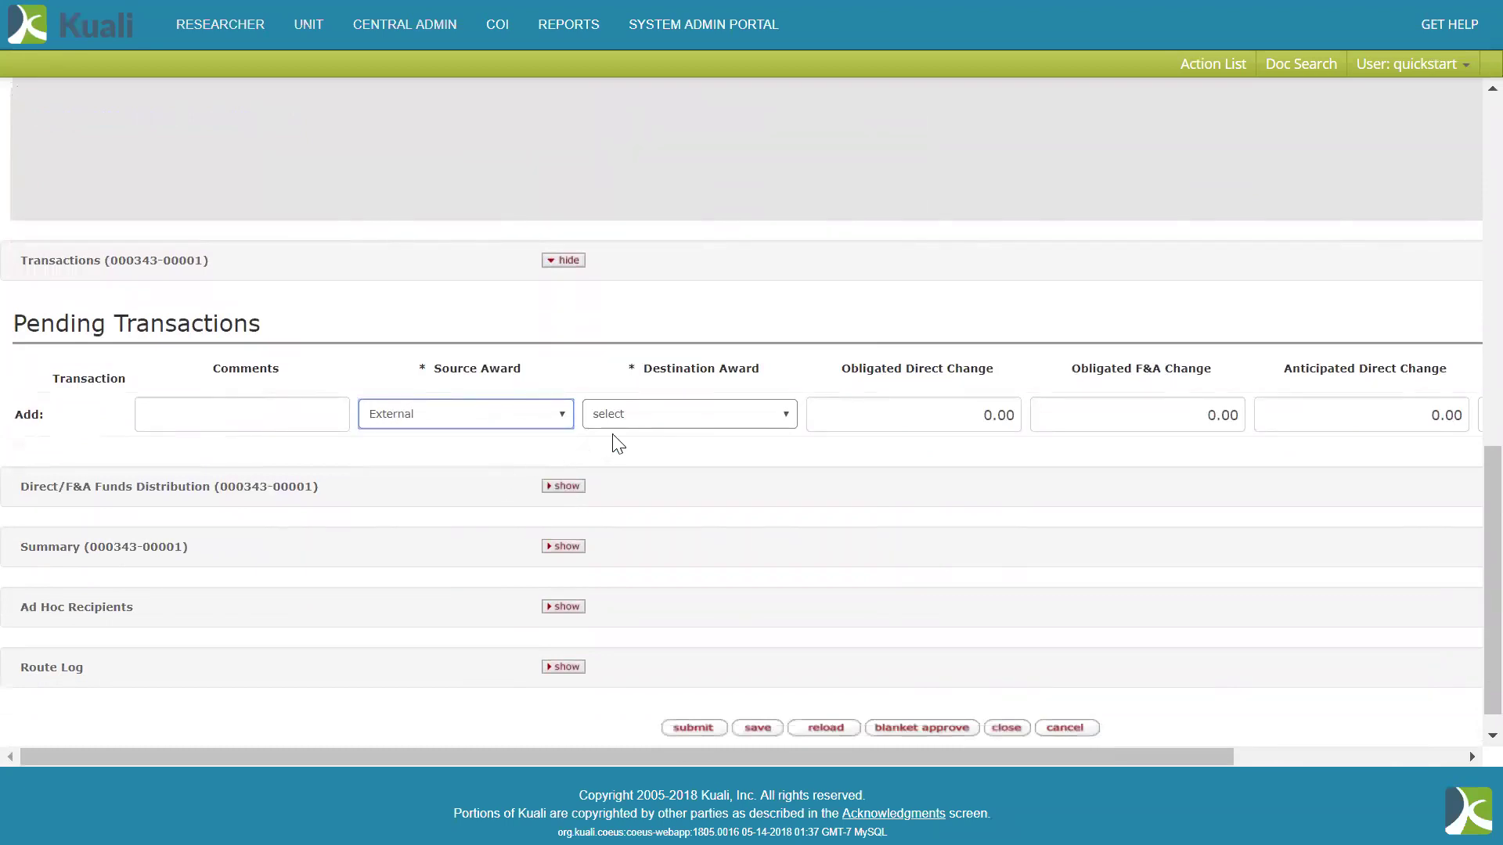
left_click(631, 429)
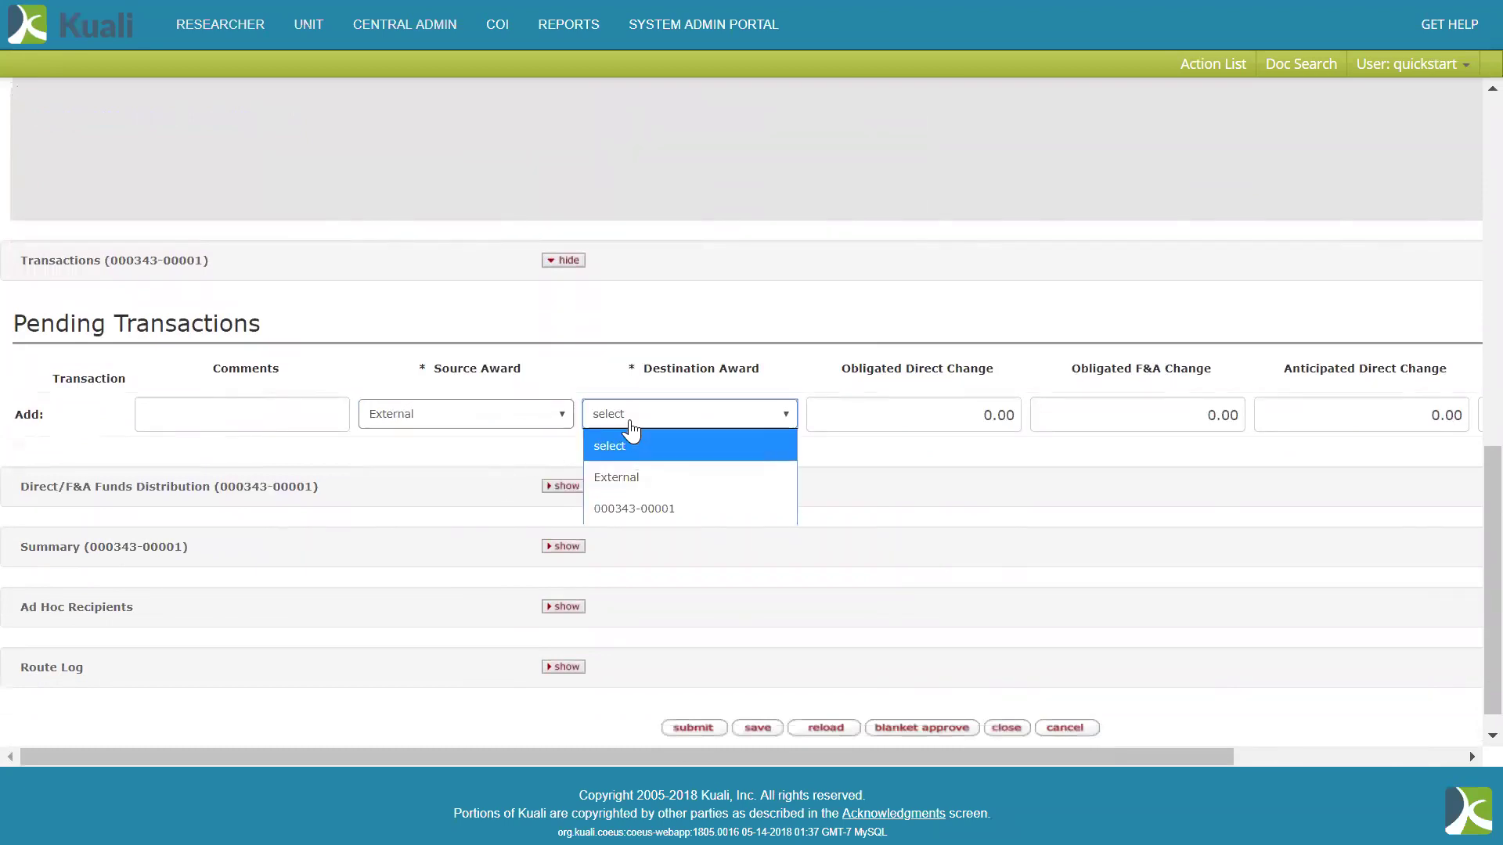
left_click(642, 503)
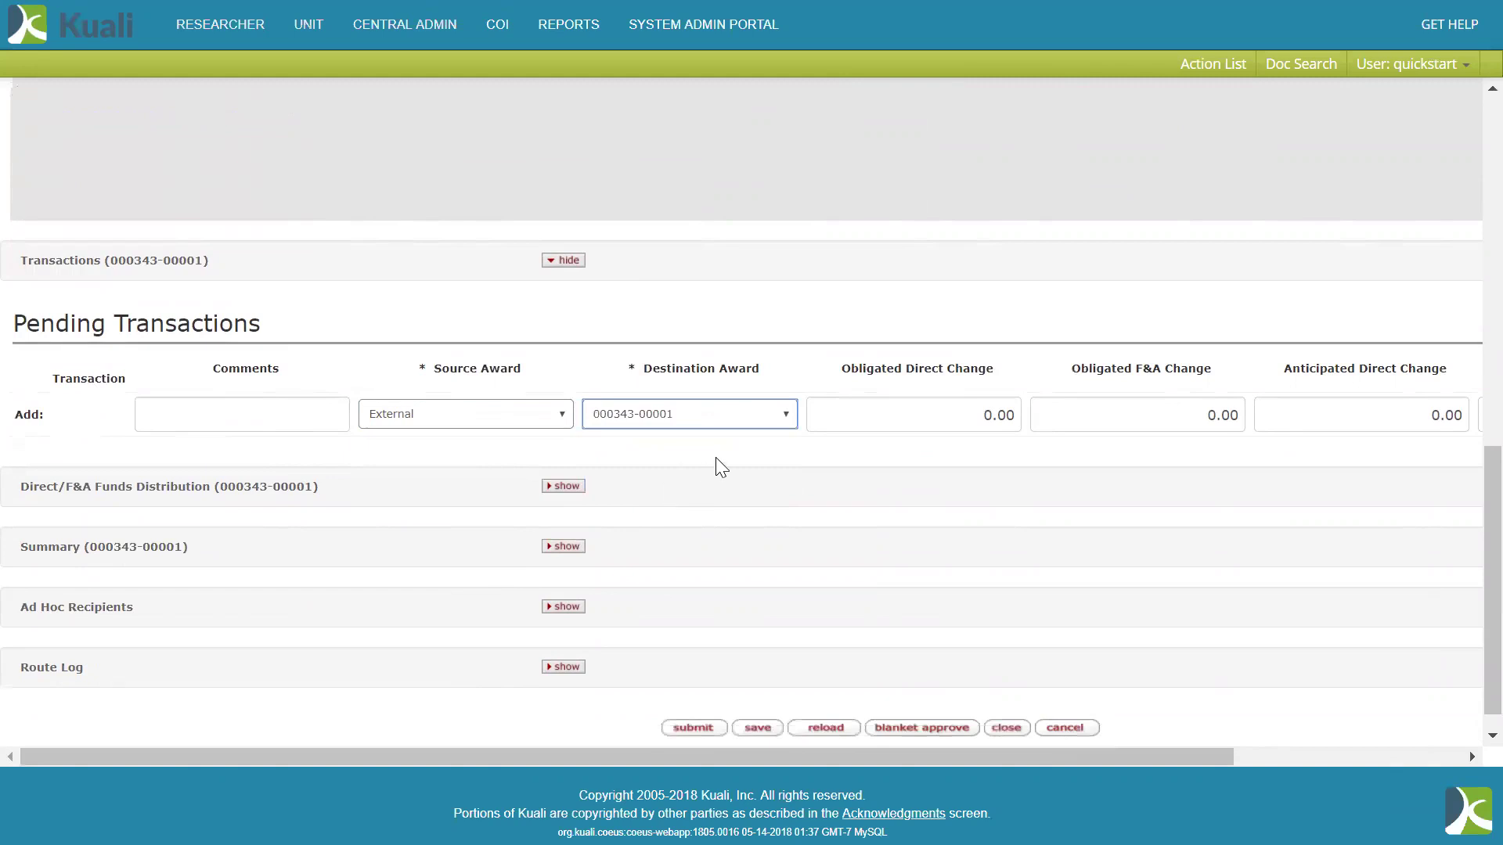
Enter an obligated direct change of 25000 and an obligated F&A change of 5000, and add the pending transaction.
scroll(716, 458, "right", 4)
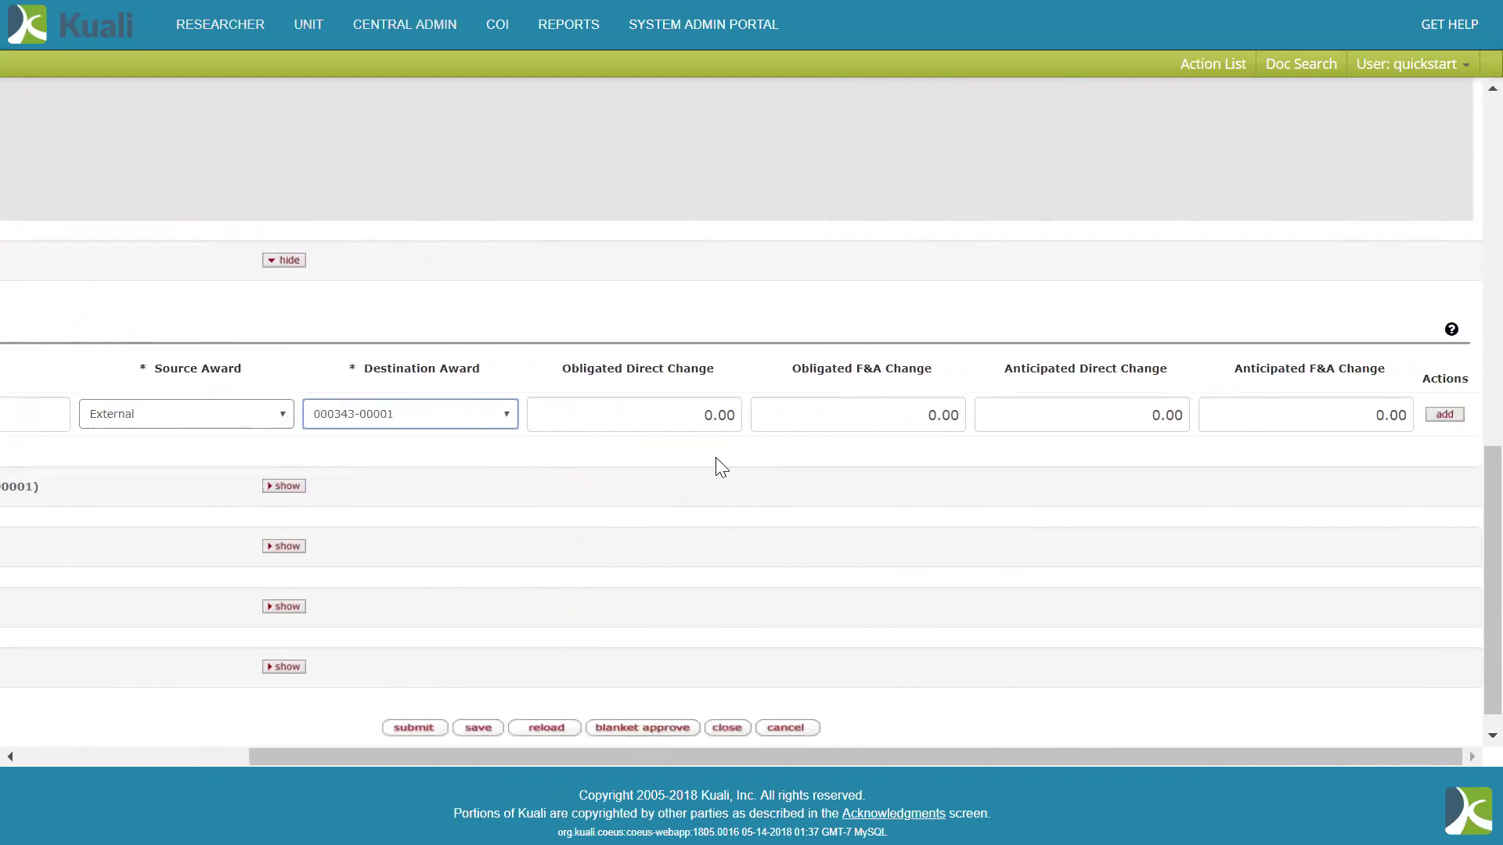
scroll(721, 467, "up", 2)
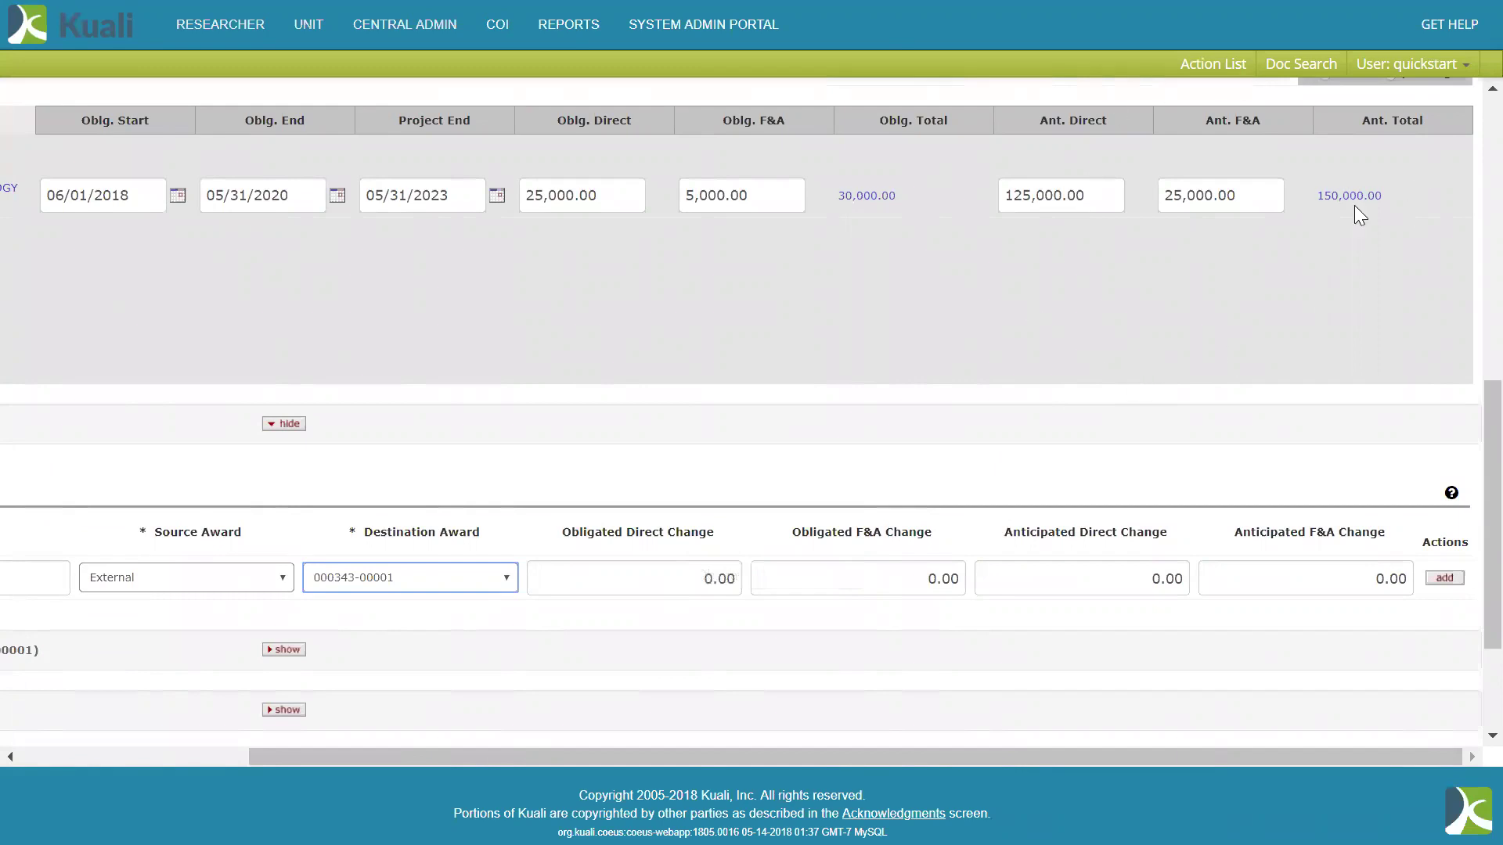
key("Tab")
type("25")
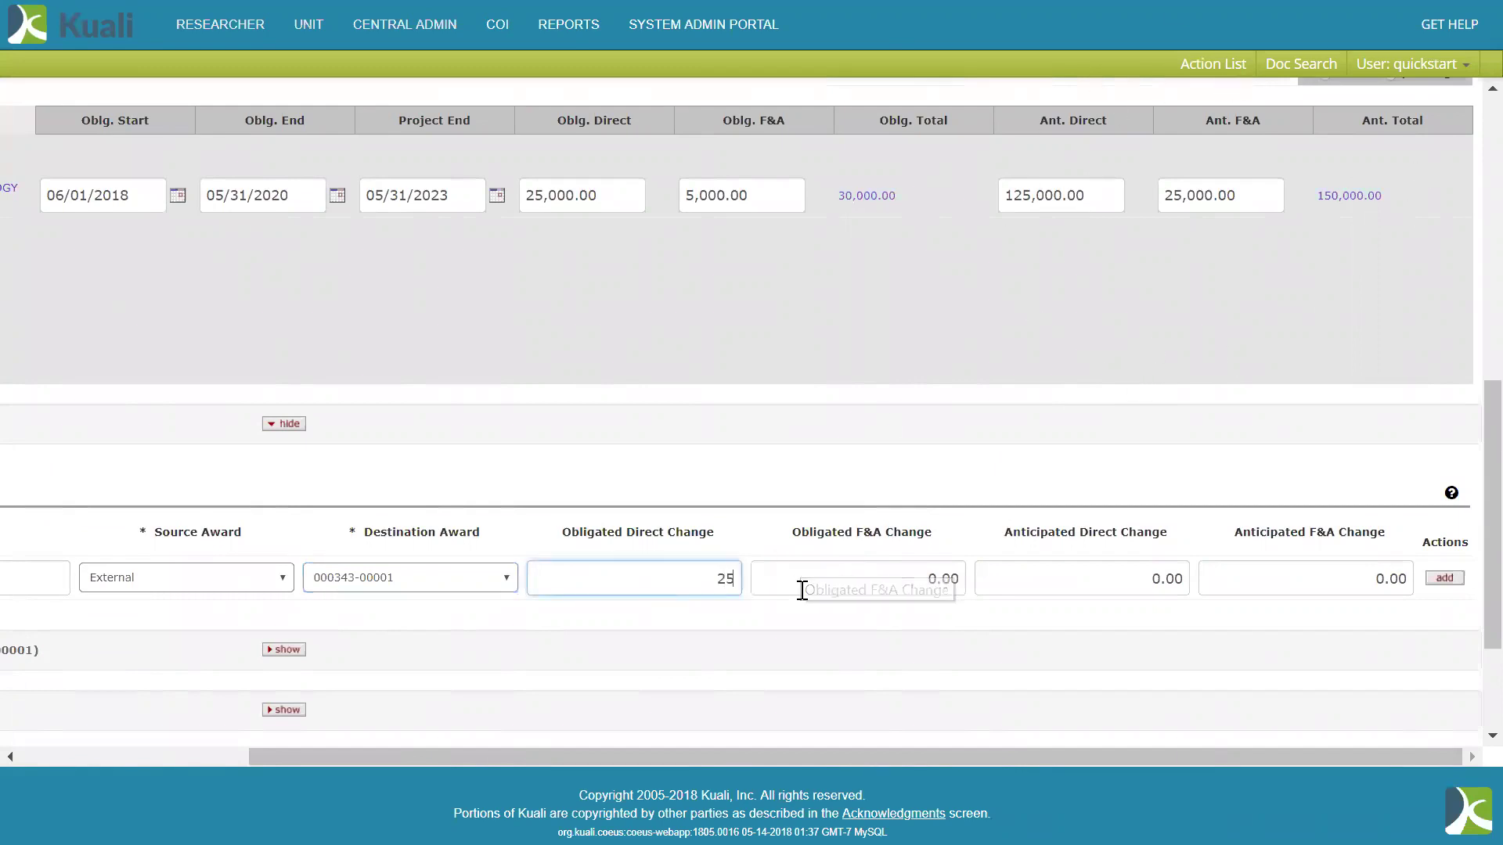
type("000")
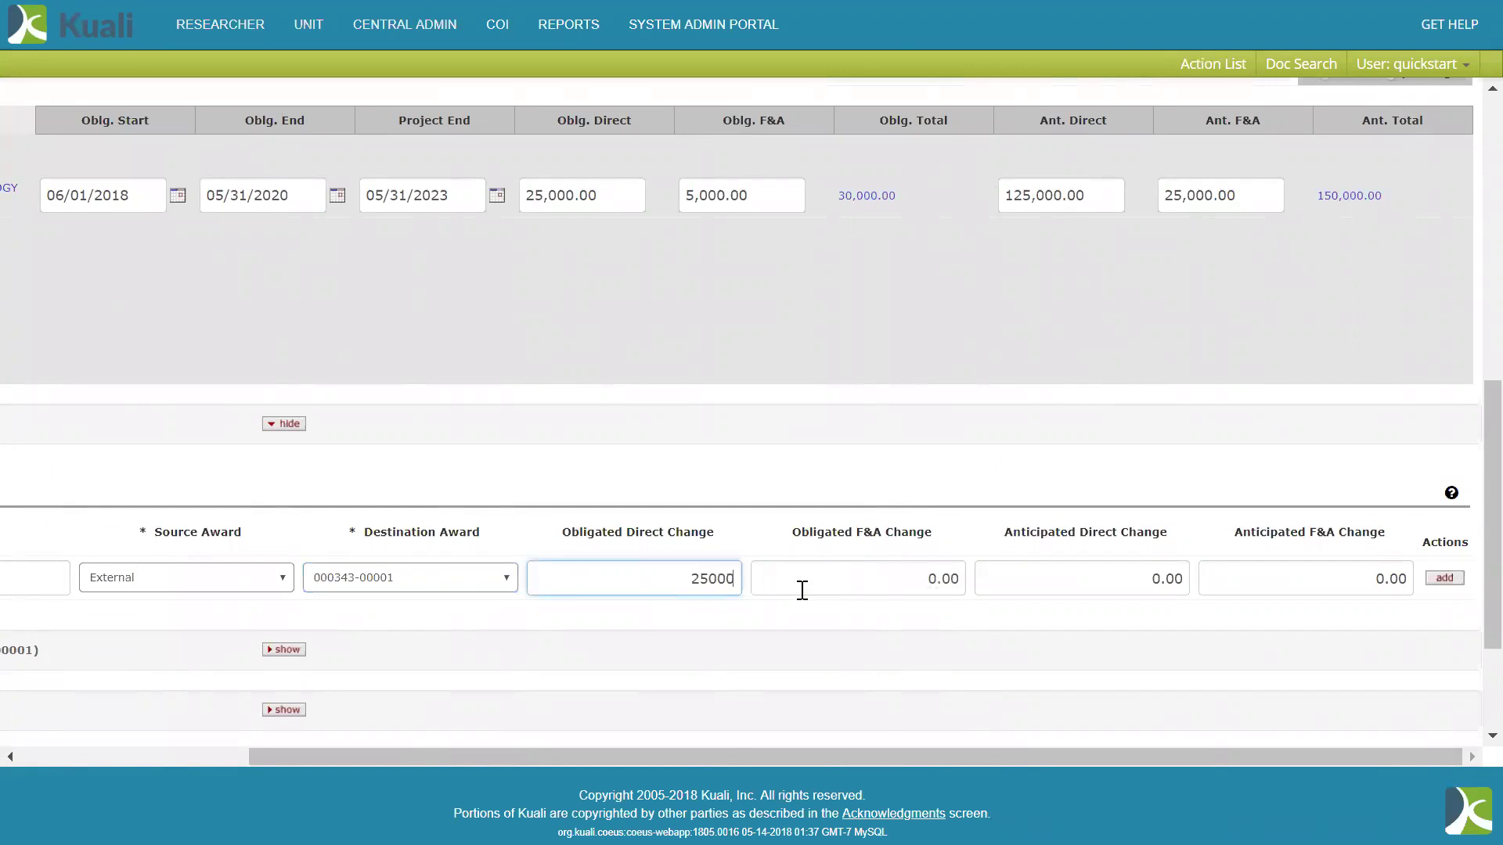
key("Tab")
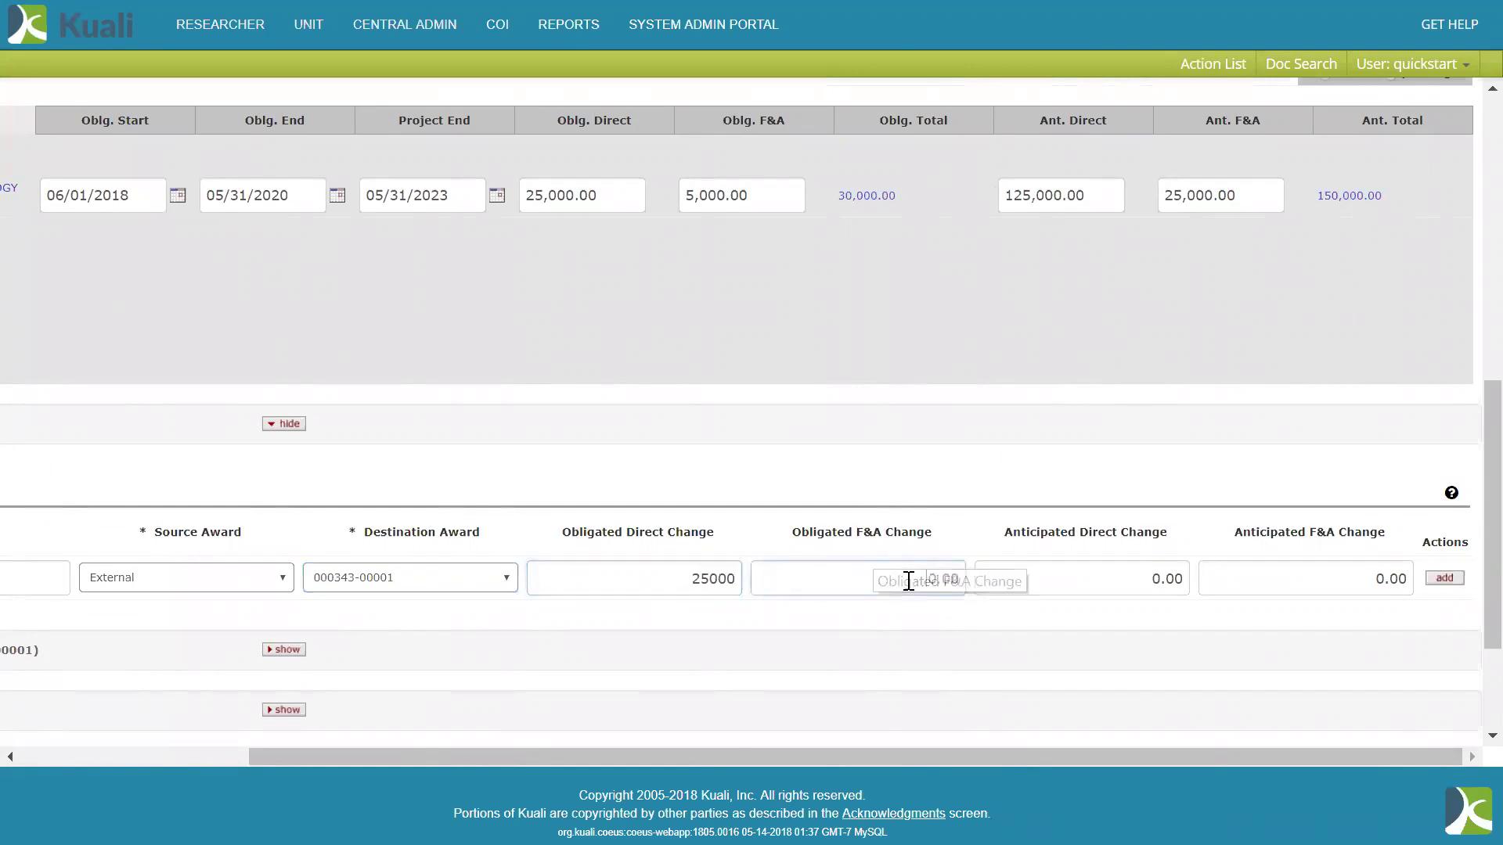
type("5000")
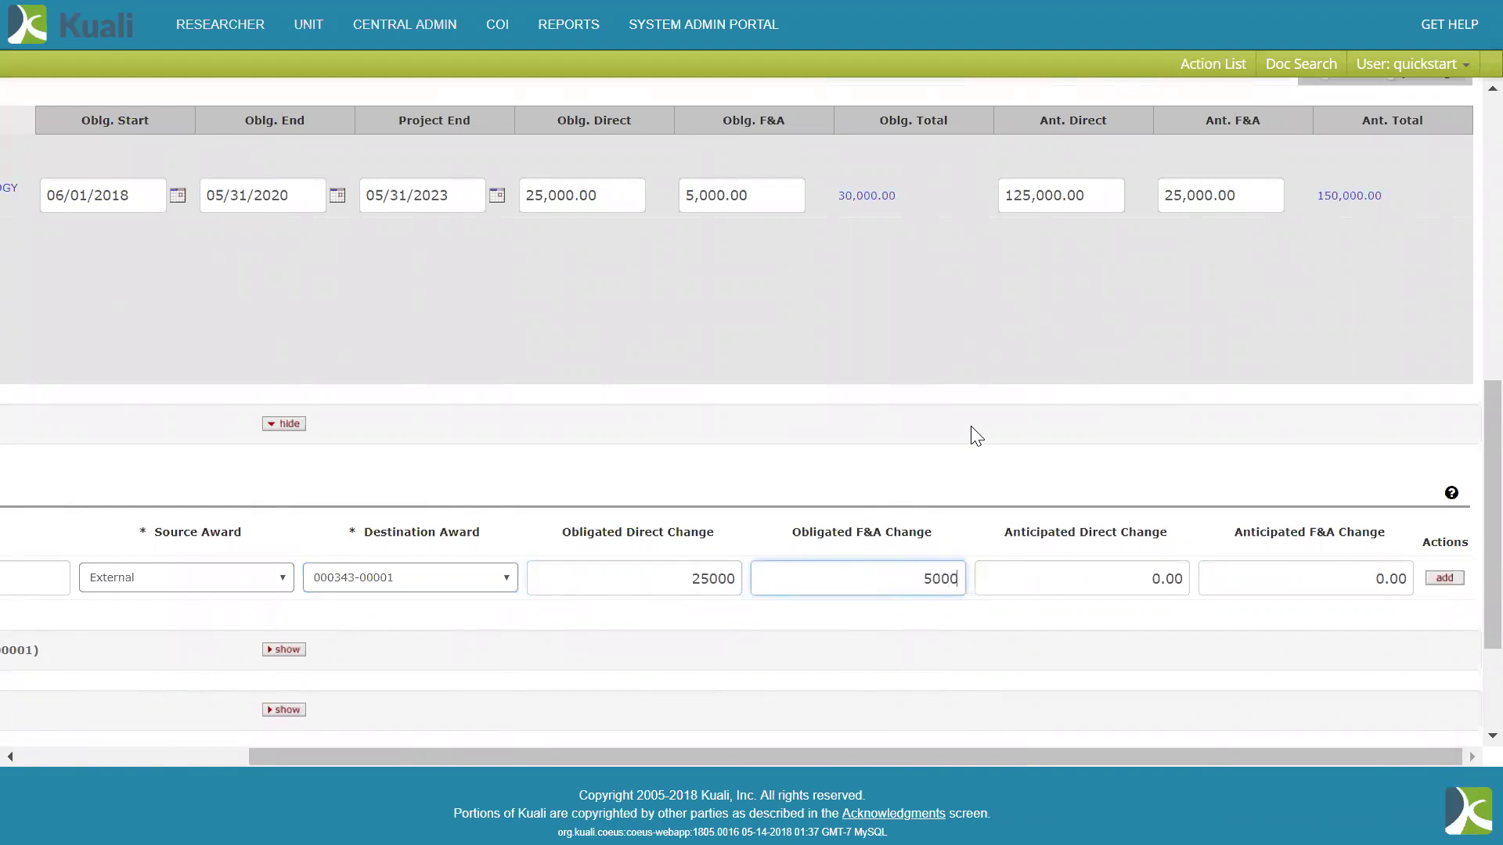
left_click(992, 433)
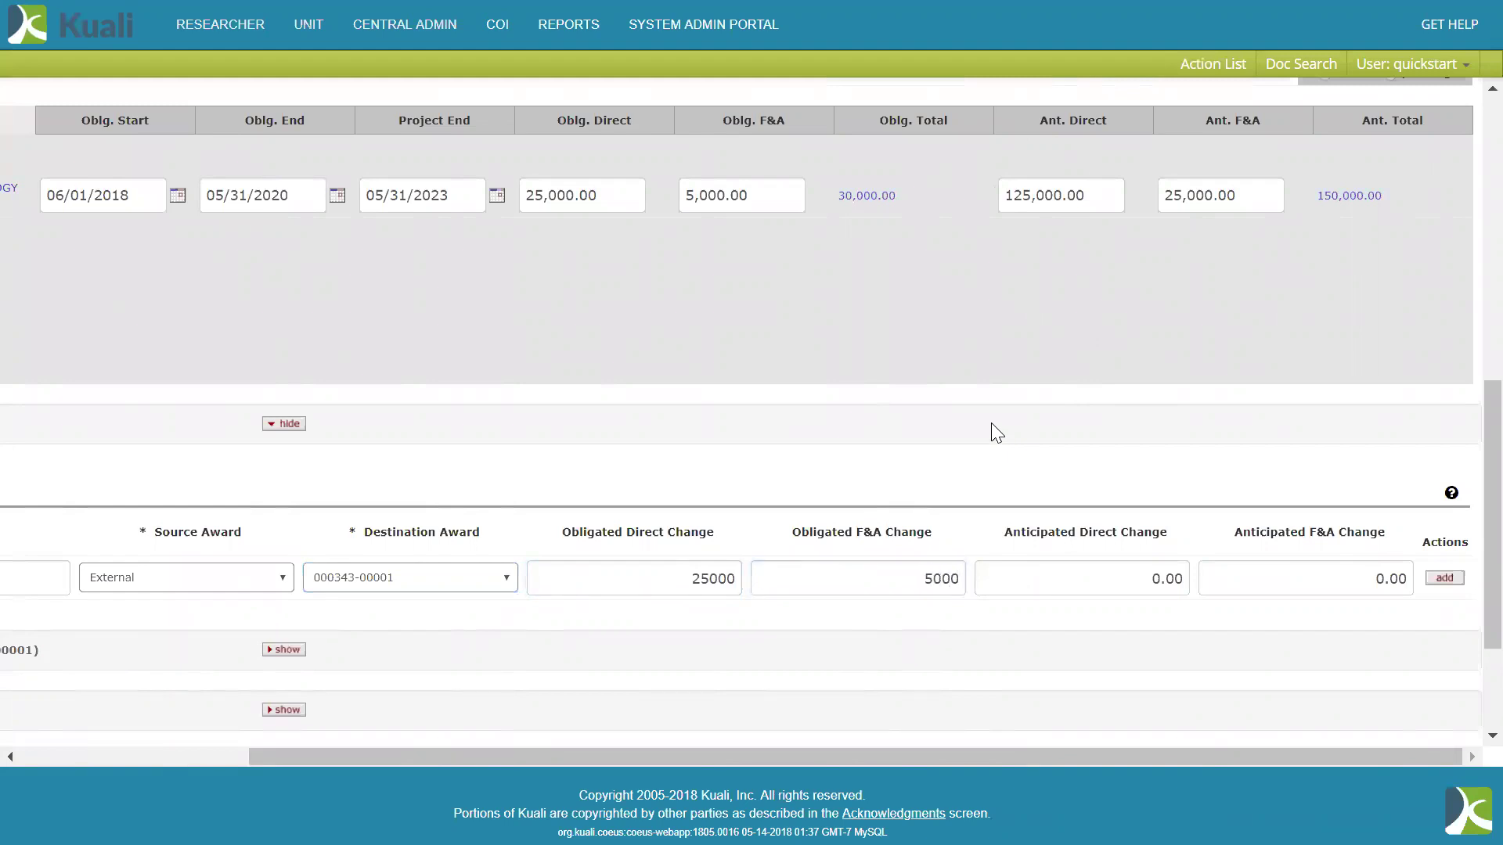
left_click(1443, 583)
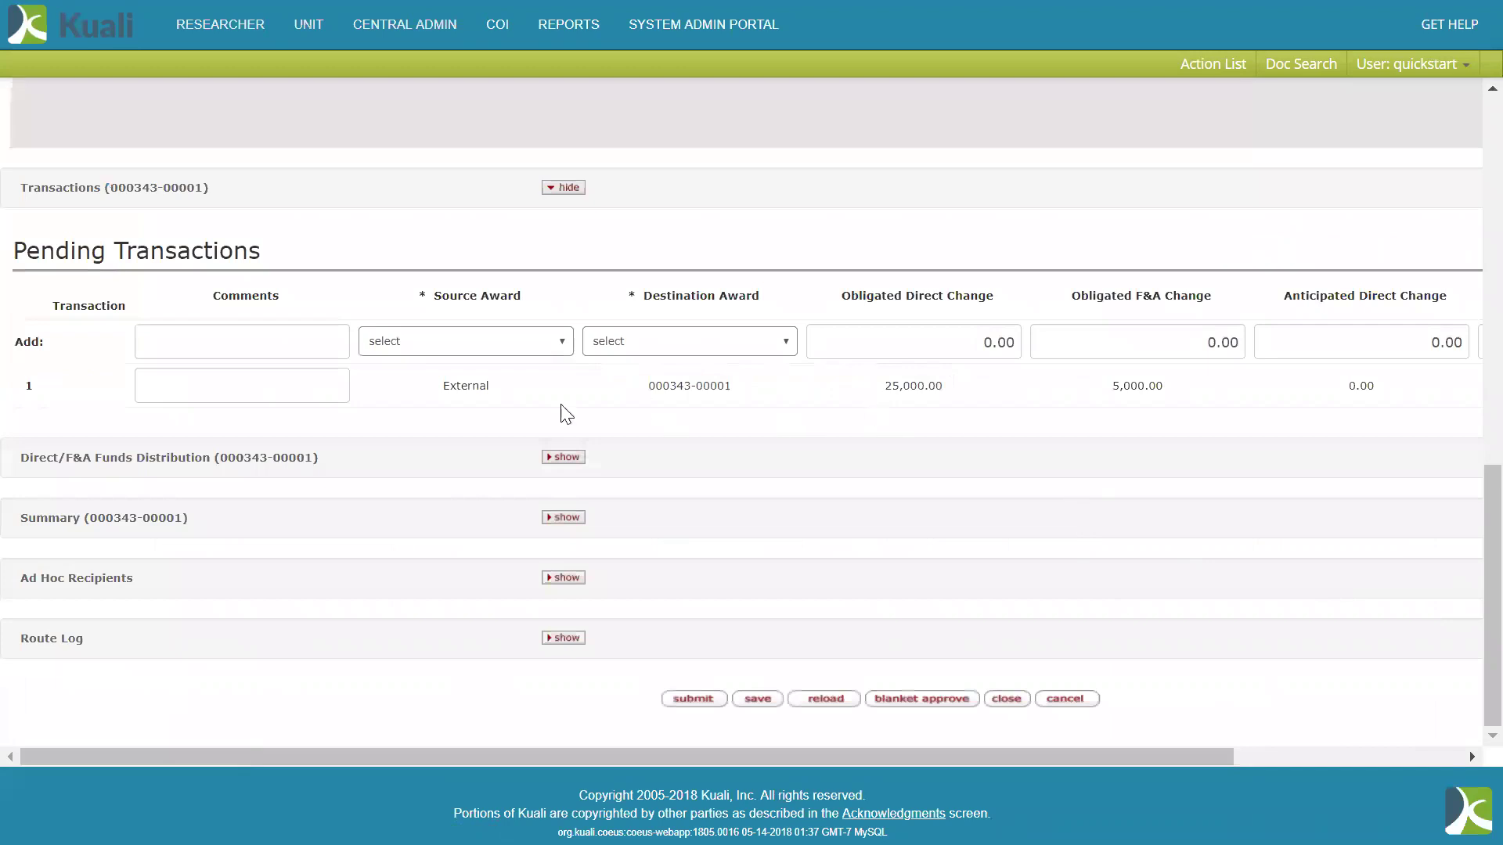
Compare the obligated and anticipated amounts in the current and pending views of the award hierarchy.
scroll(691, 323, "up", 5)
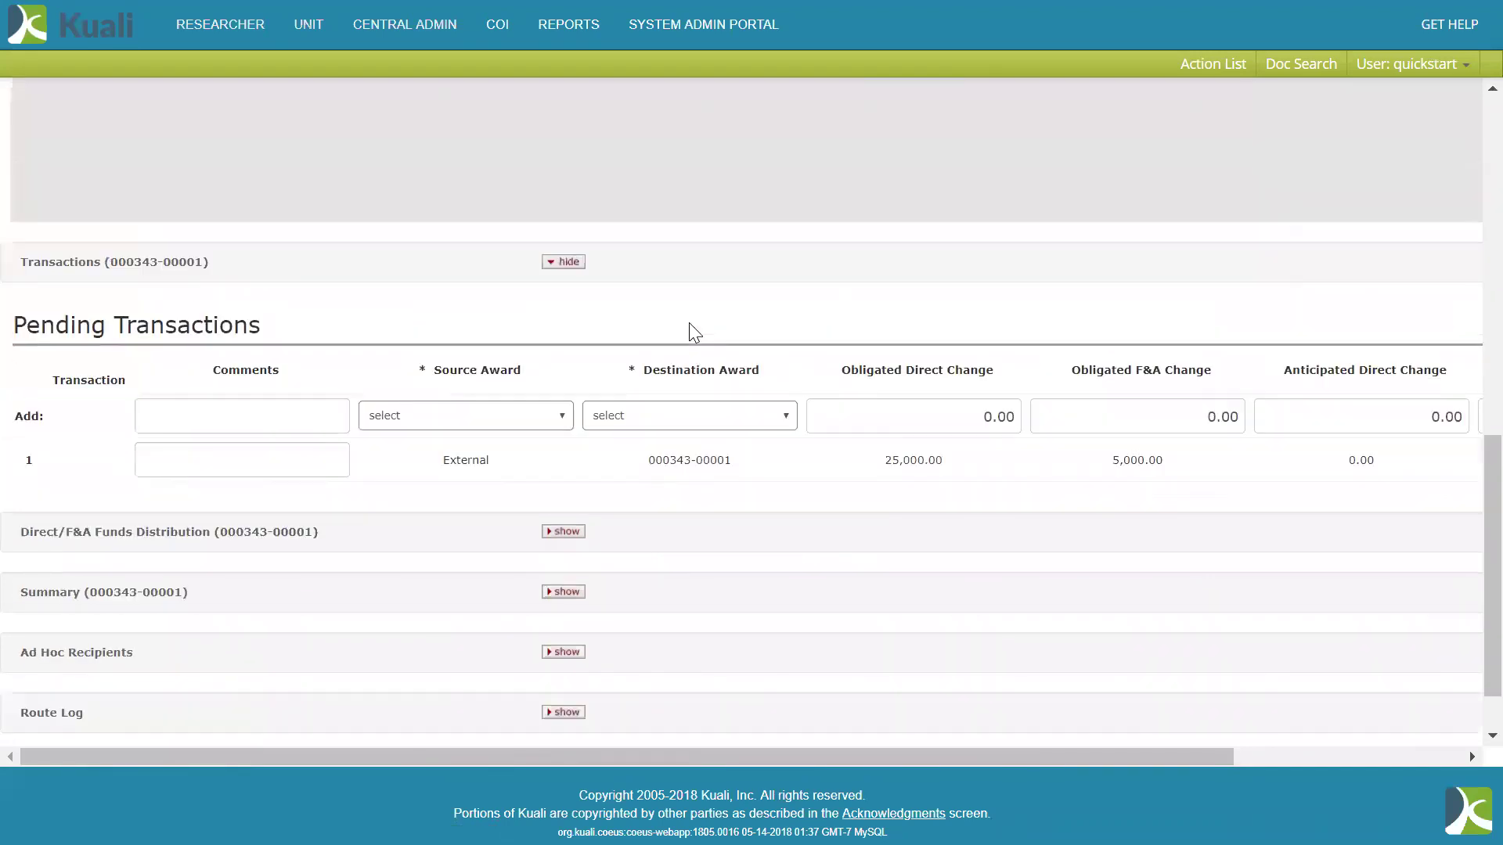
scroll(691, 323, "up", 1)
scroll(691, 323, "right", 4)
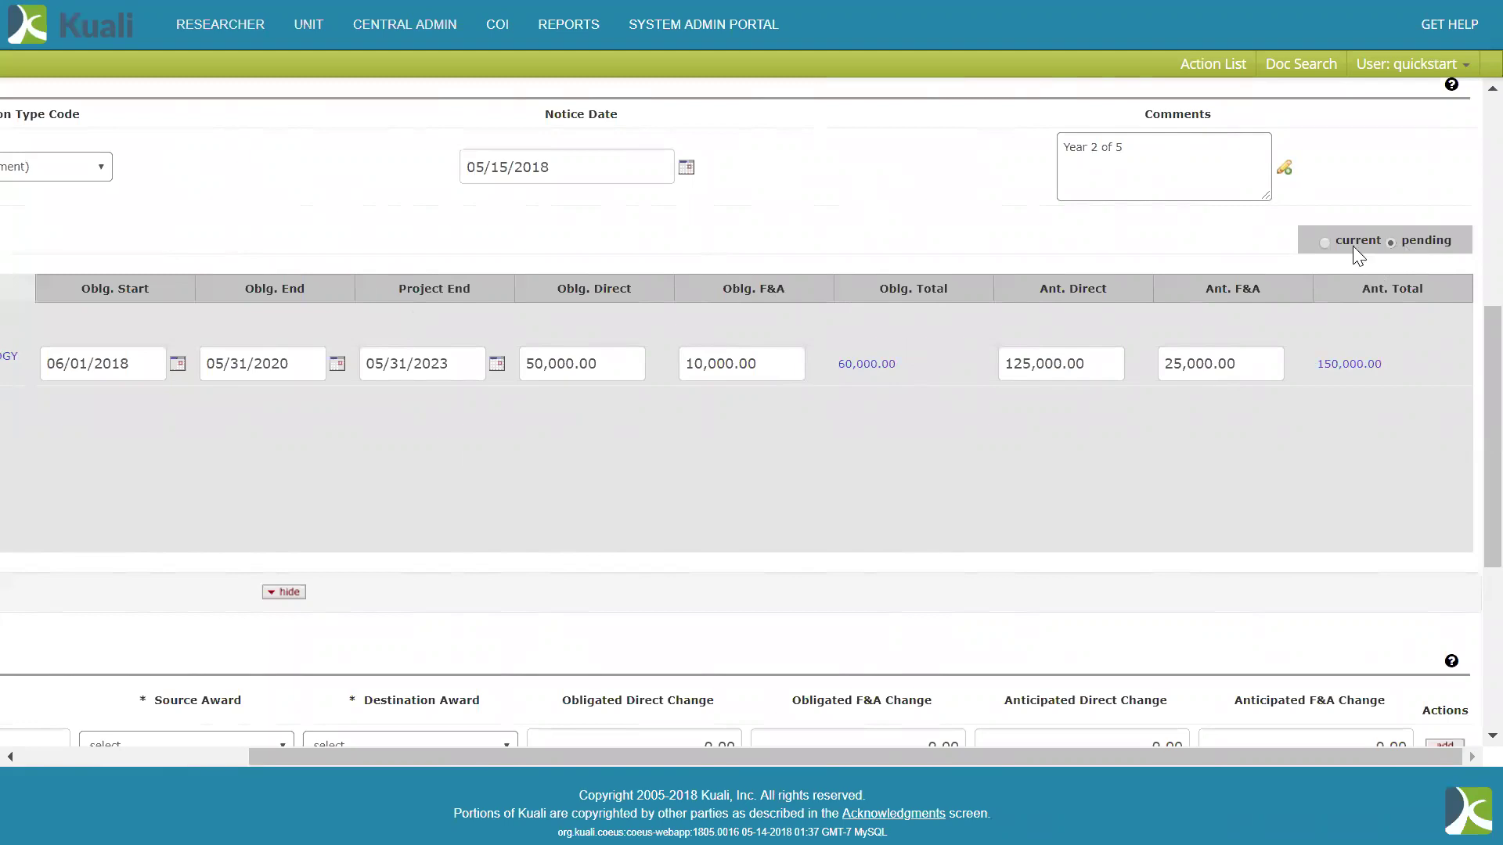
left_click(1325, 243)
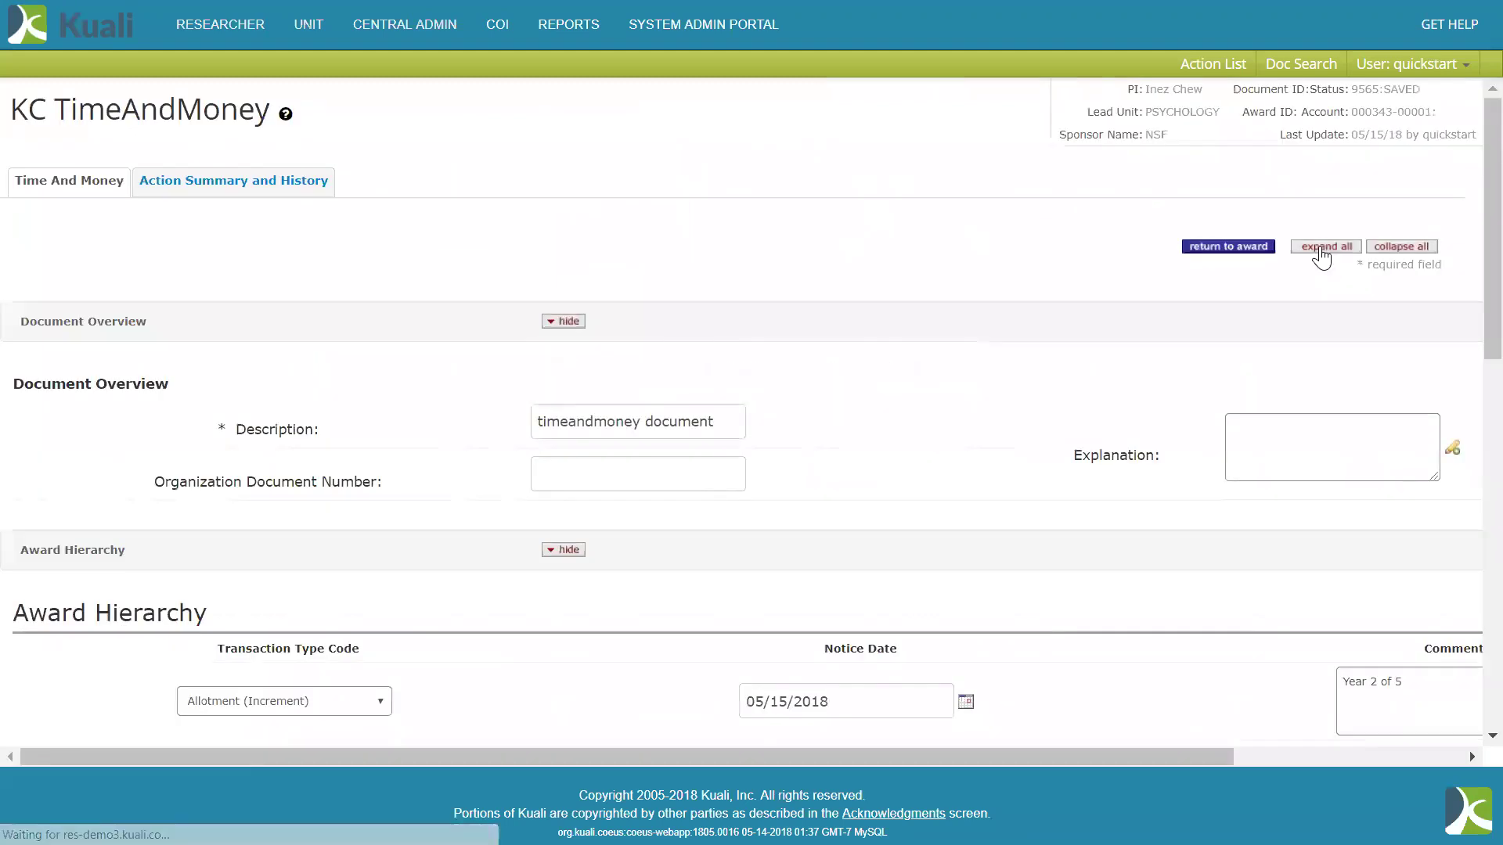
scroll(1323, 257, "down", 7)
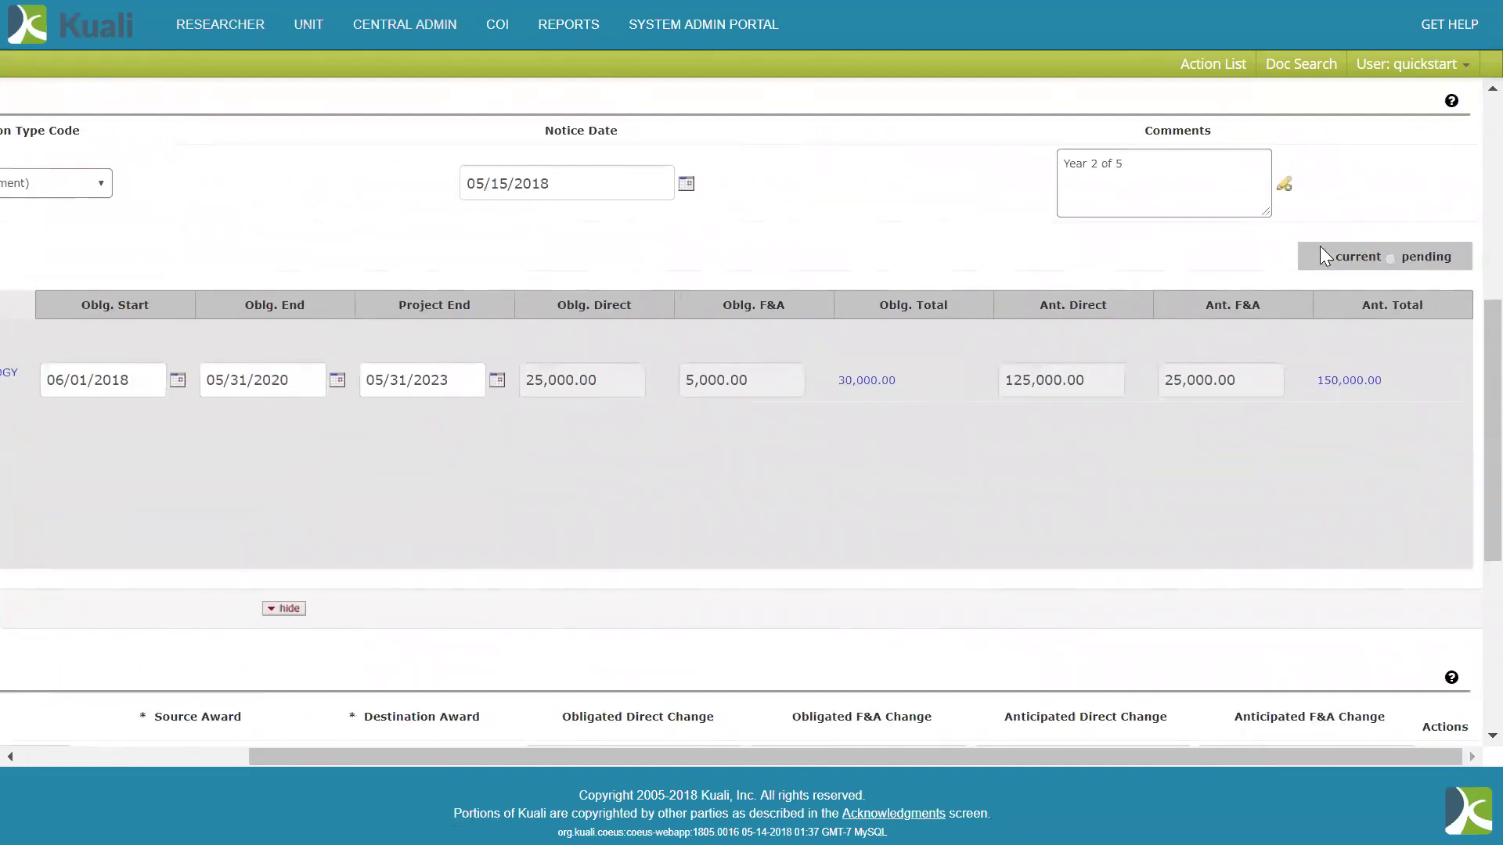
scroll(1320, 247, "down", 2)
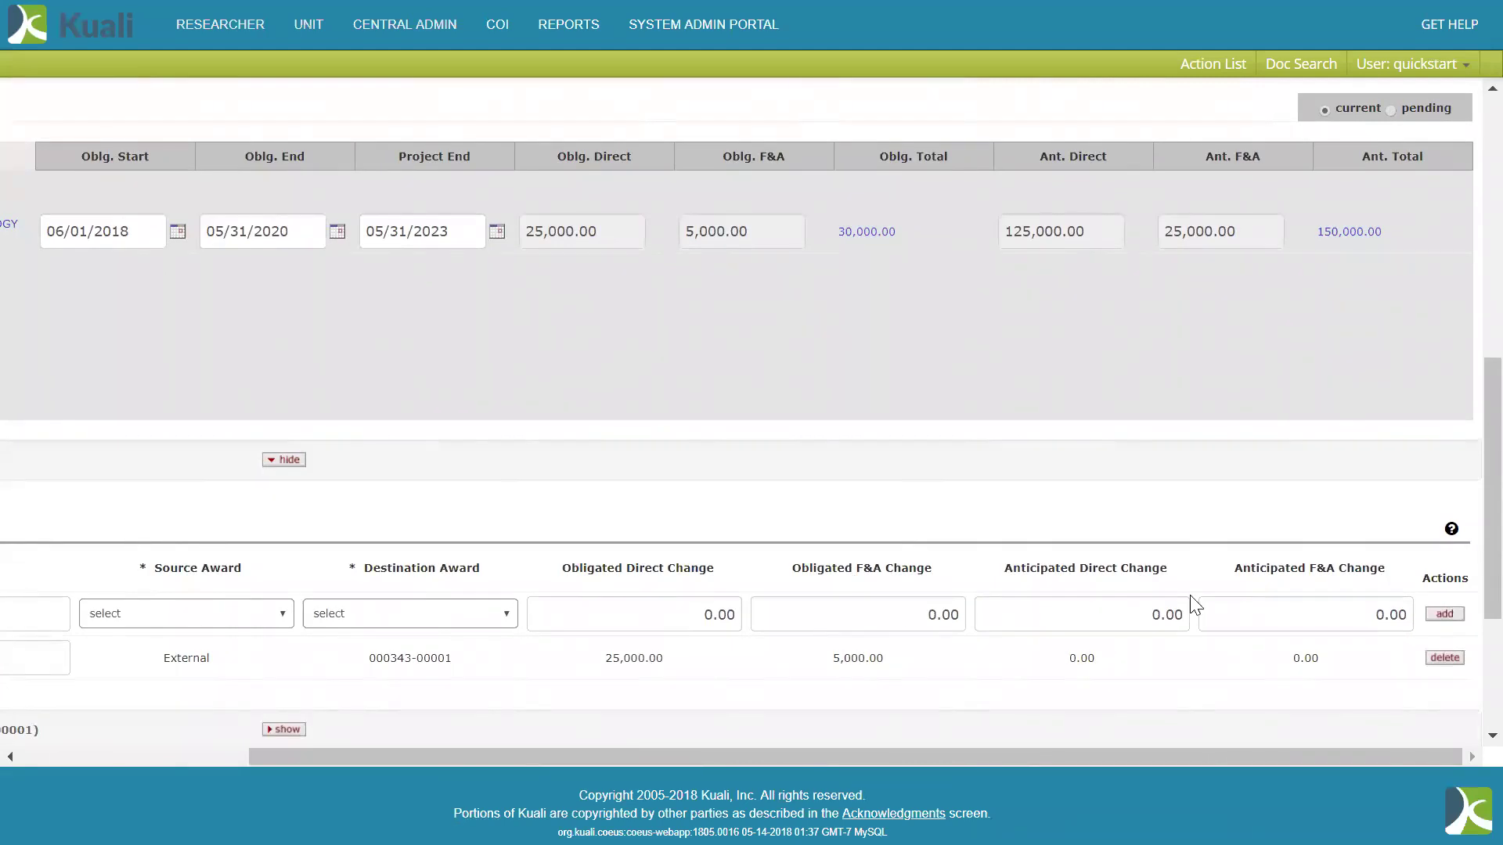
left_click(1391, 111)
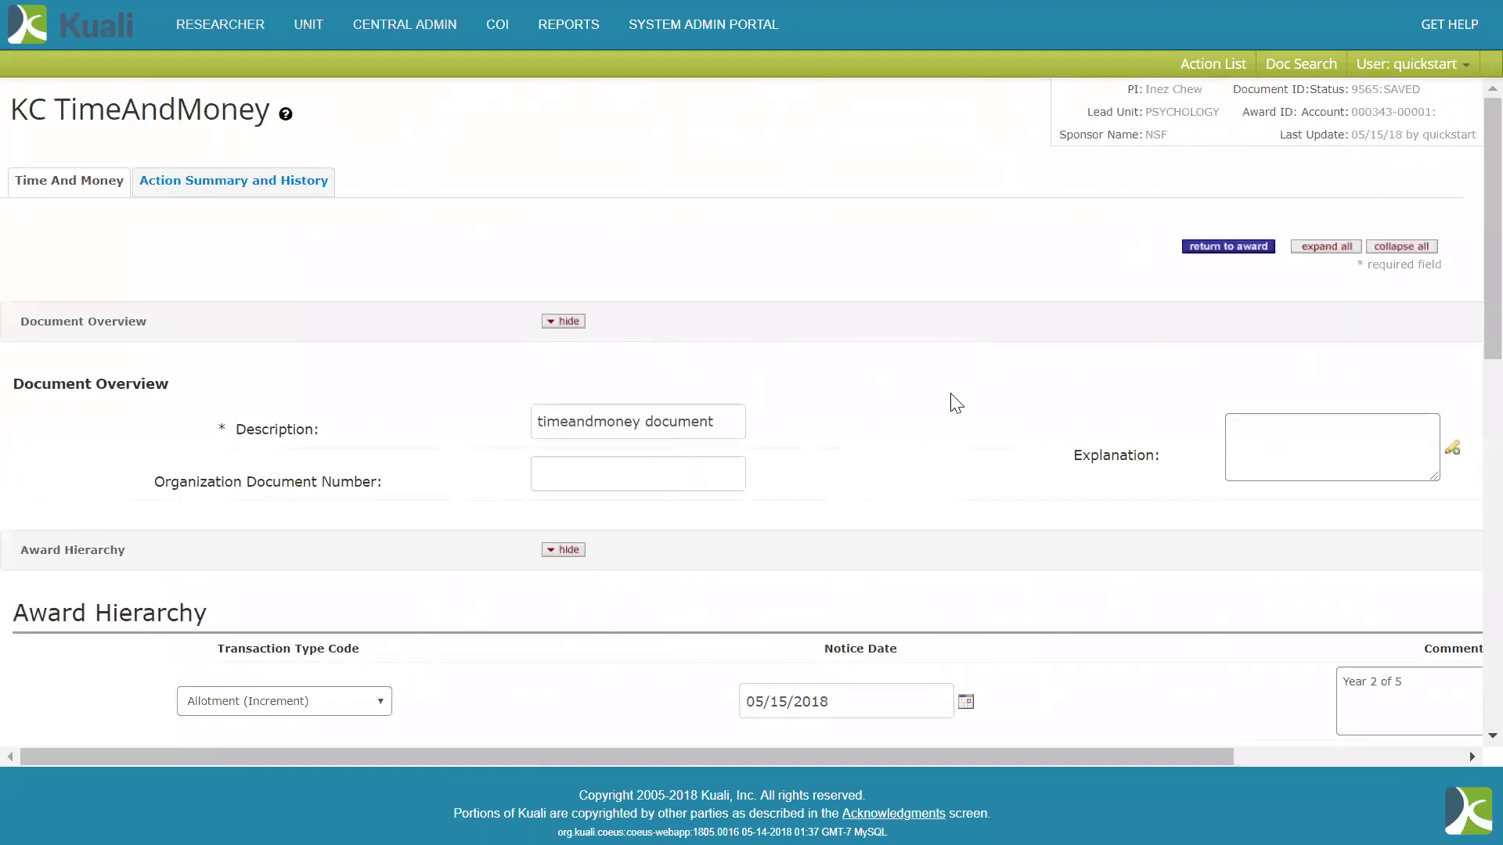
scroll(961, 391, "down", 7)
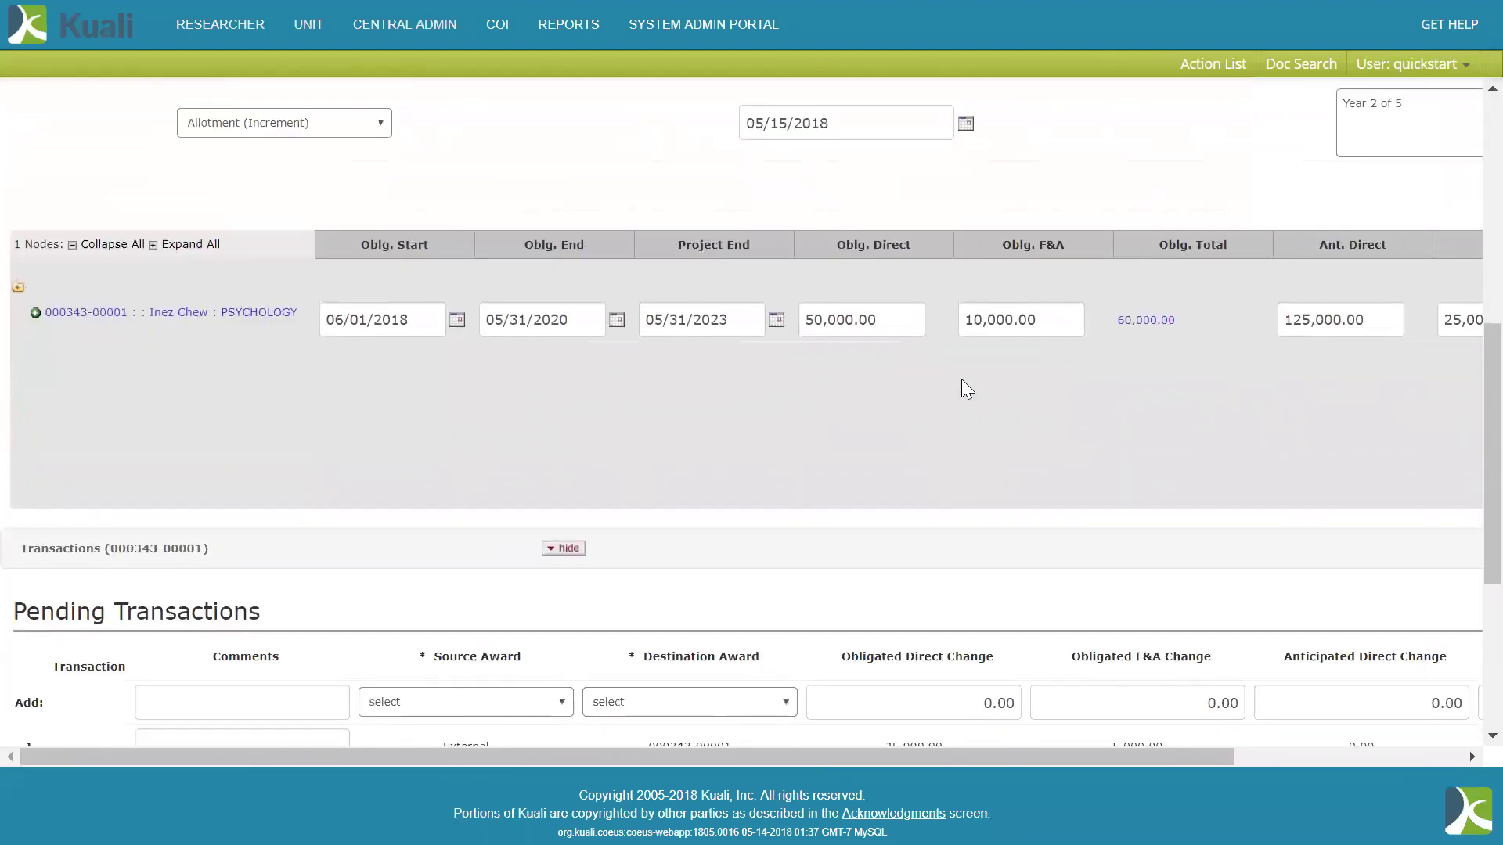
scroll(962, 381, "right", 4)
scroll(963, 380, "left", 3)
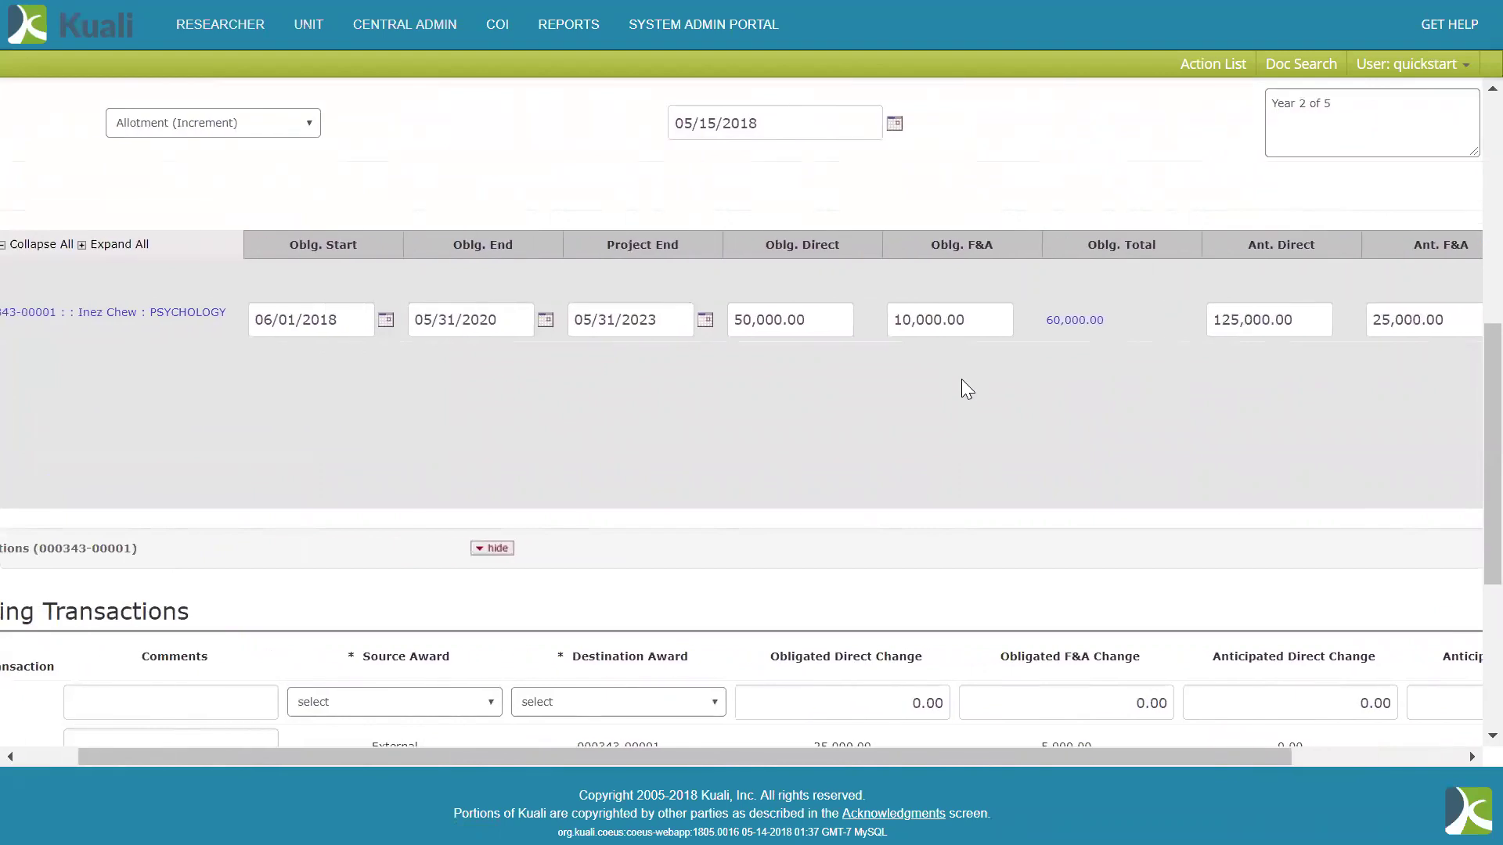
scroll(962, 381, "left", 1)
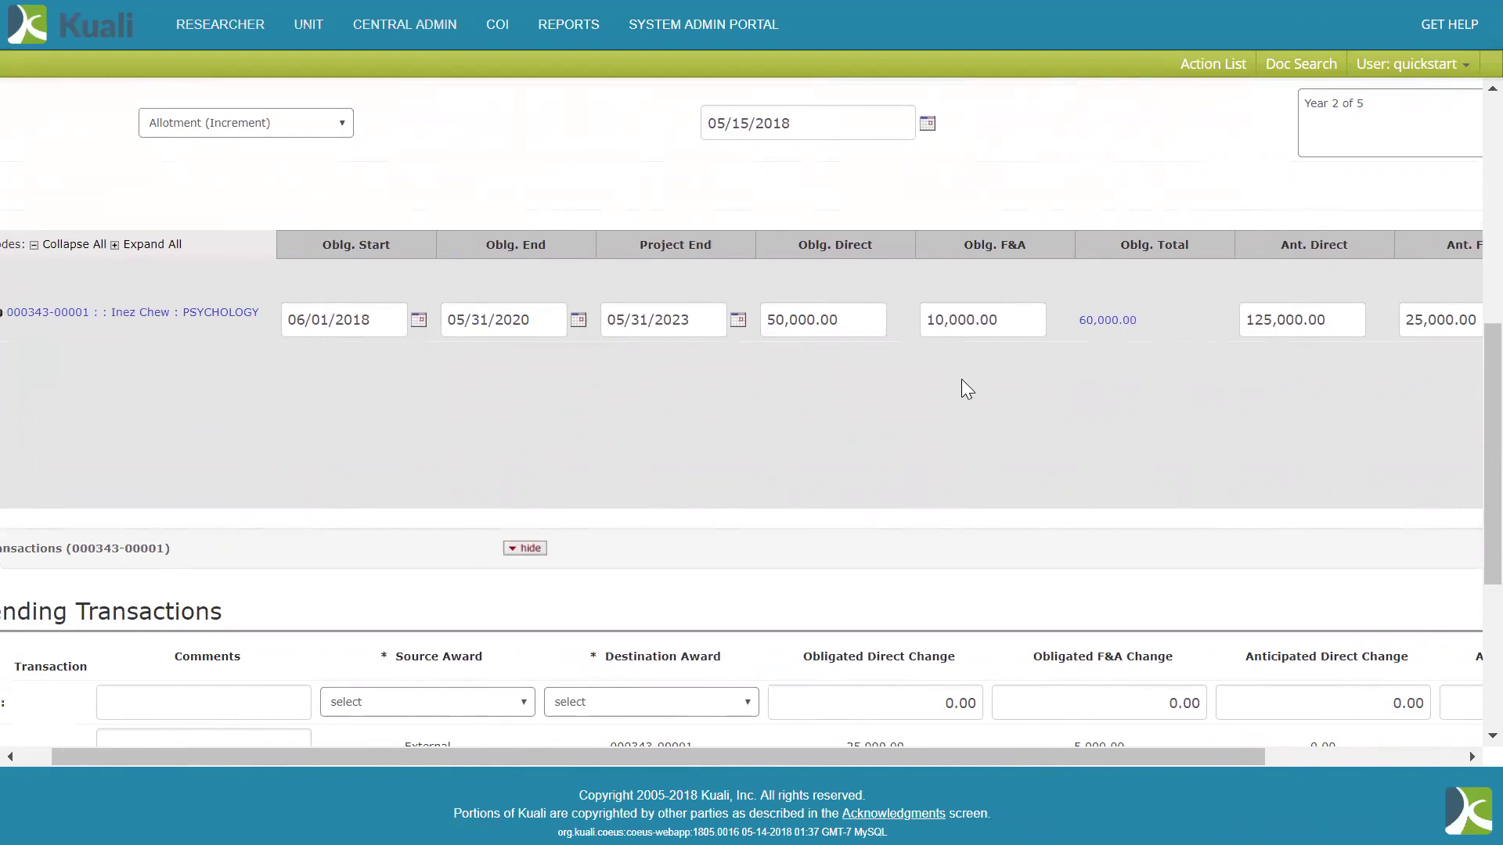
Submit the Time and Money document, check its award hierarchy amounts and return to the award.
scroll(961, 378, "down", 5)
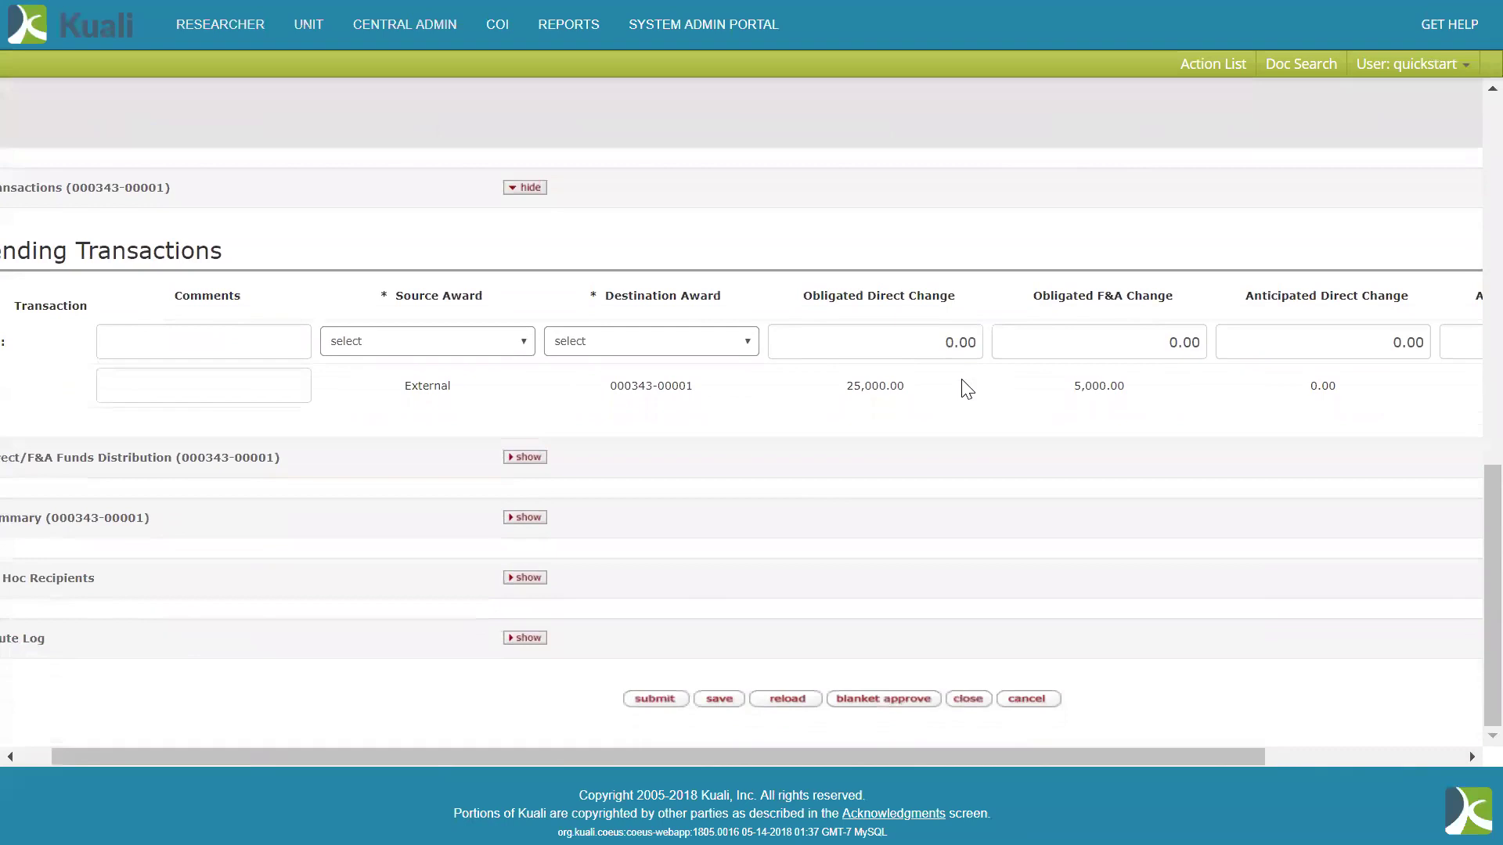
left_click(646, 699)
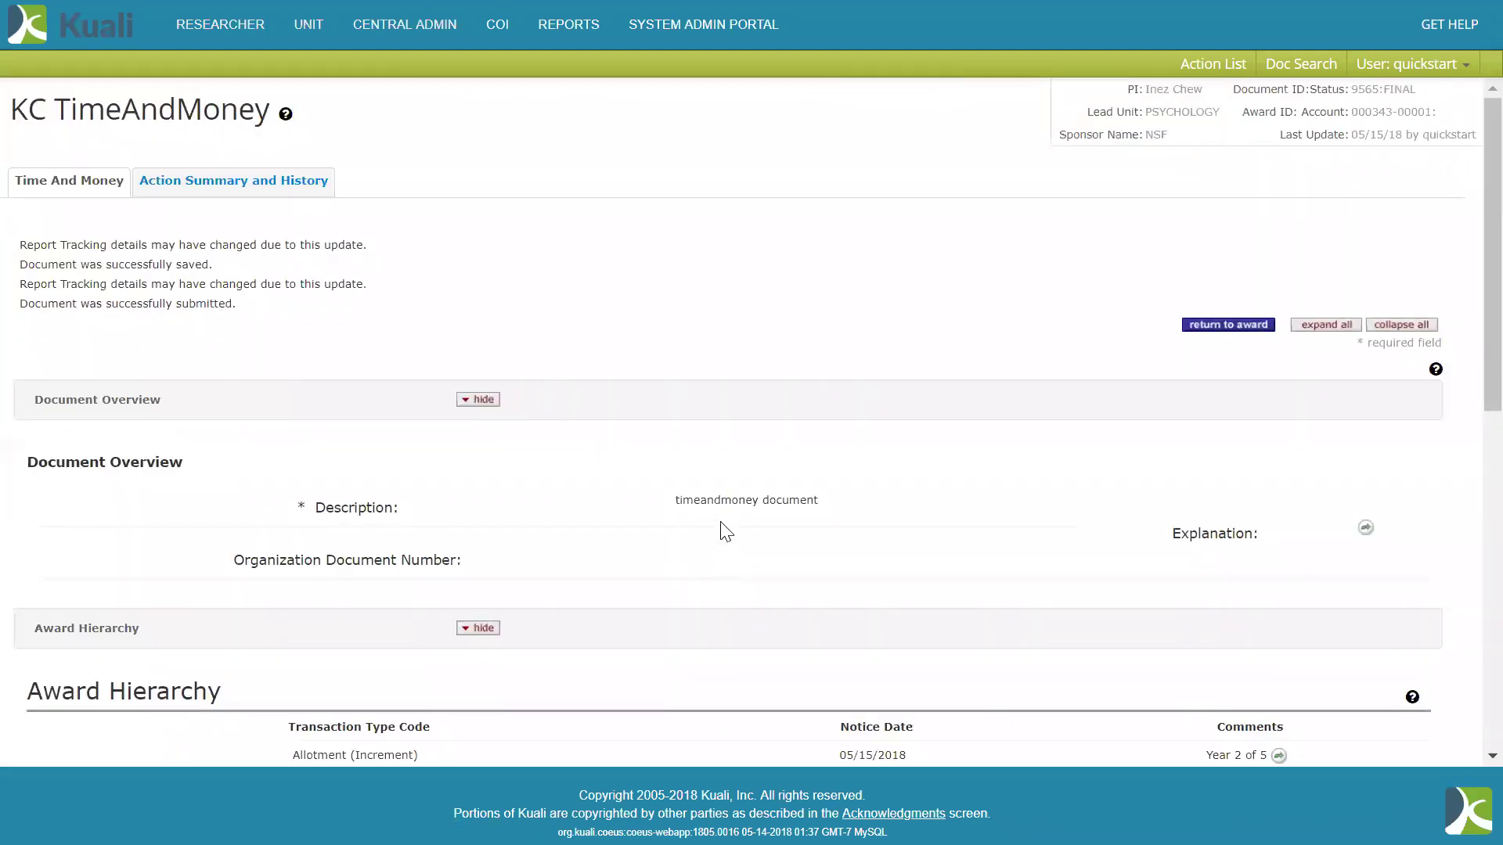
scroll(727, 532, "down", 5)
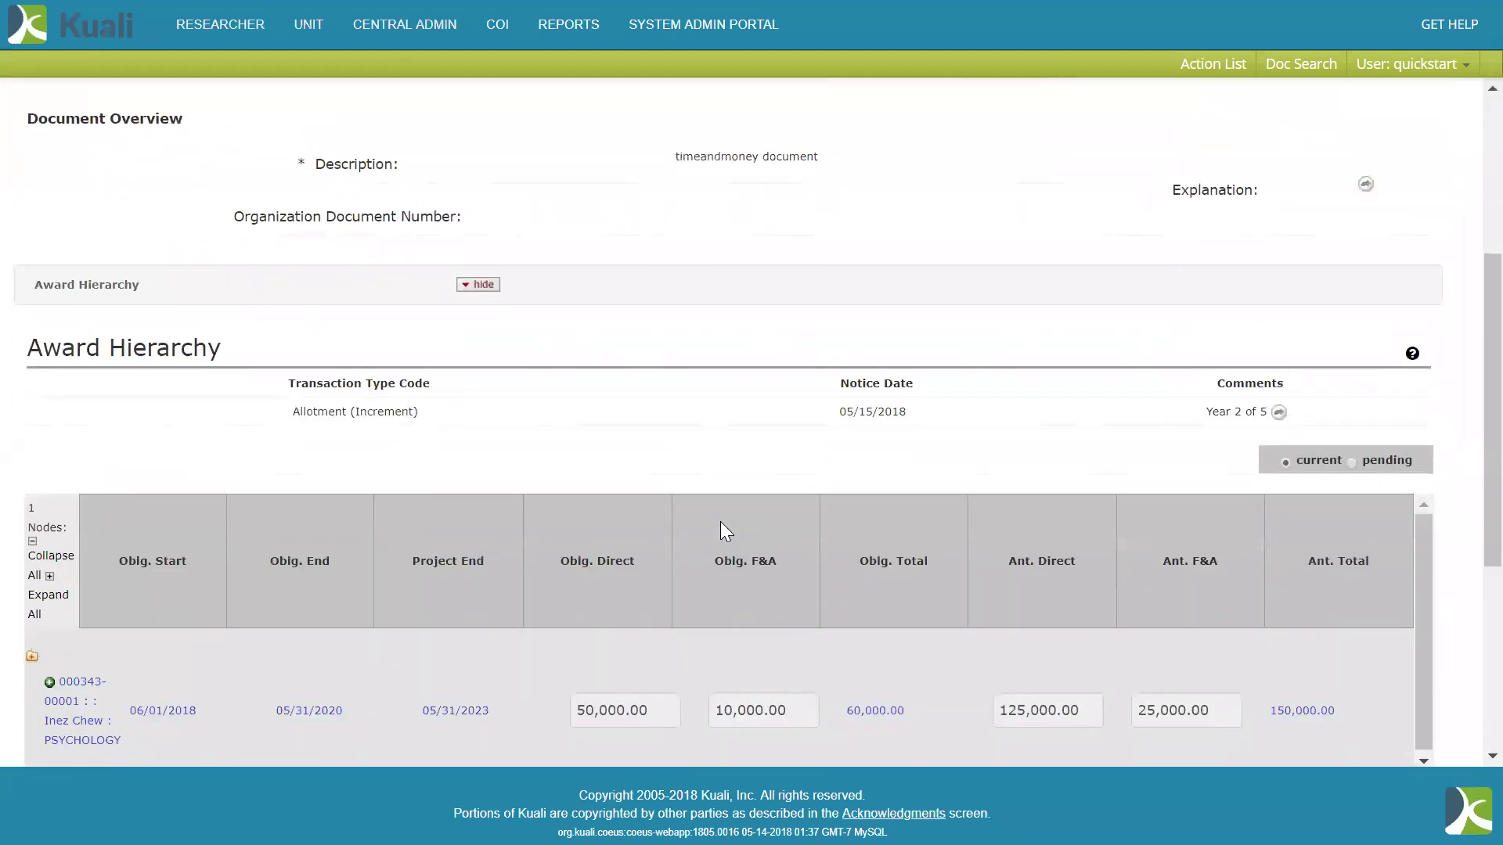
scroll(720, 521, "up", 5)
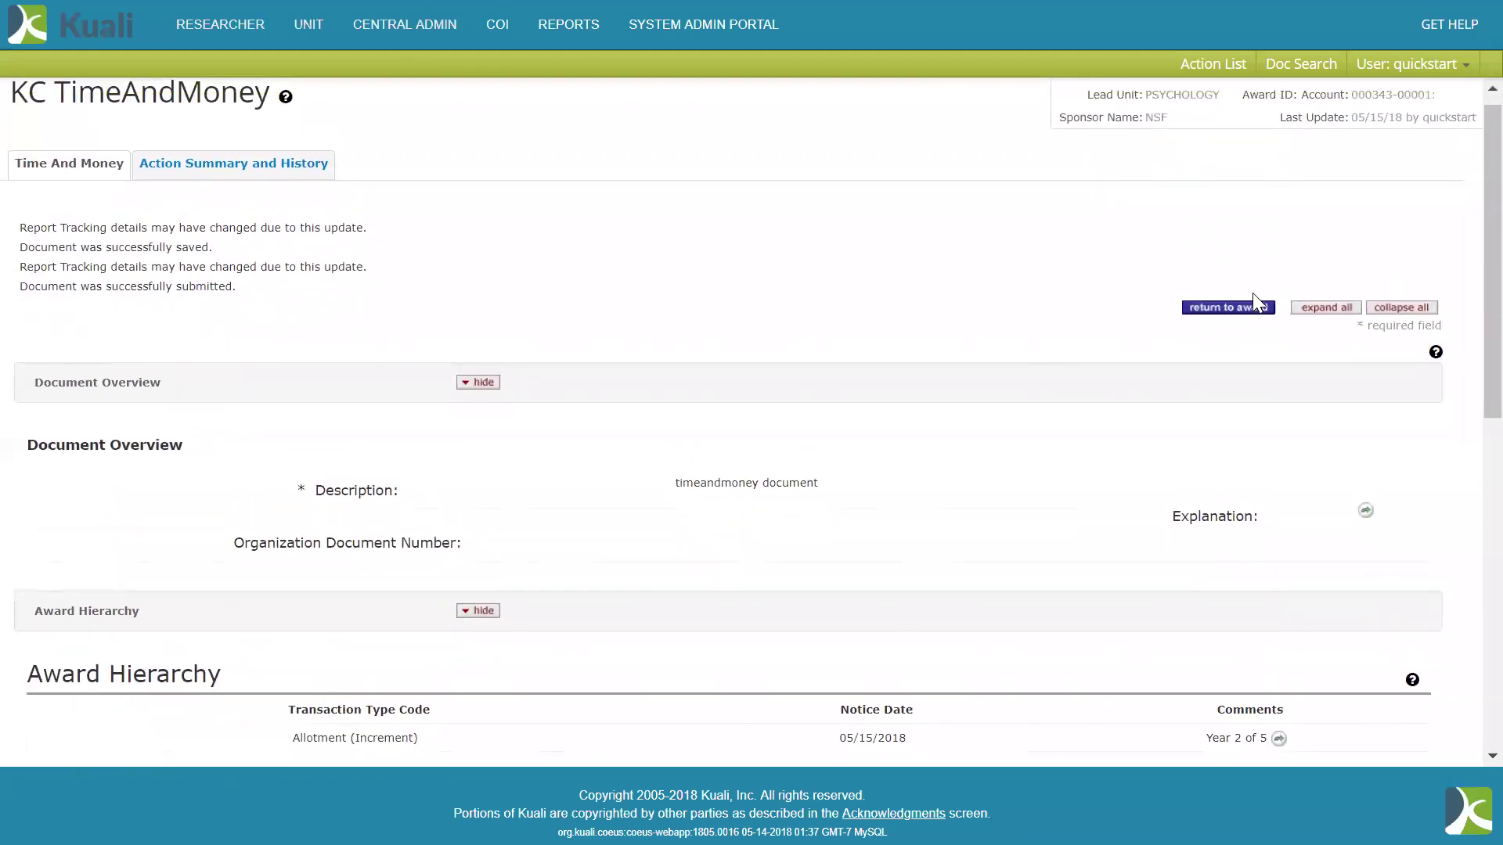
left_click(1248, 313)
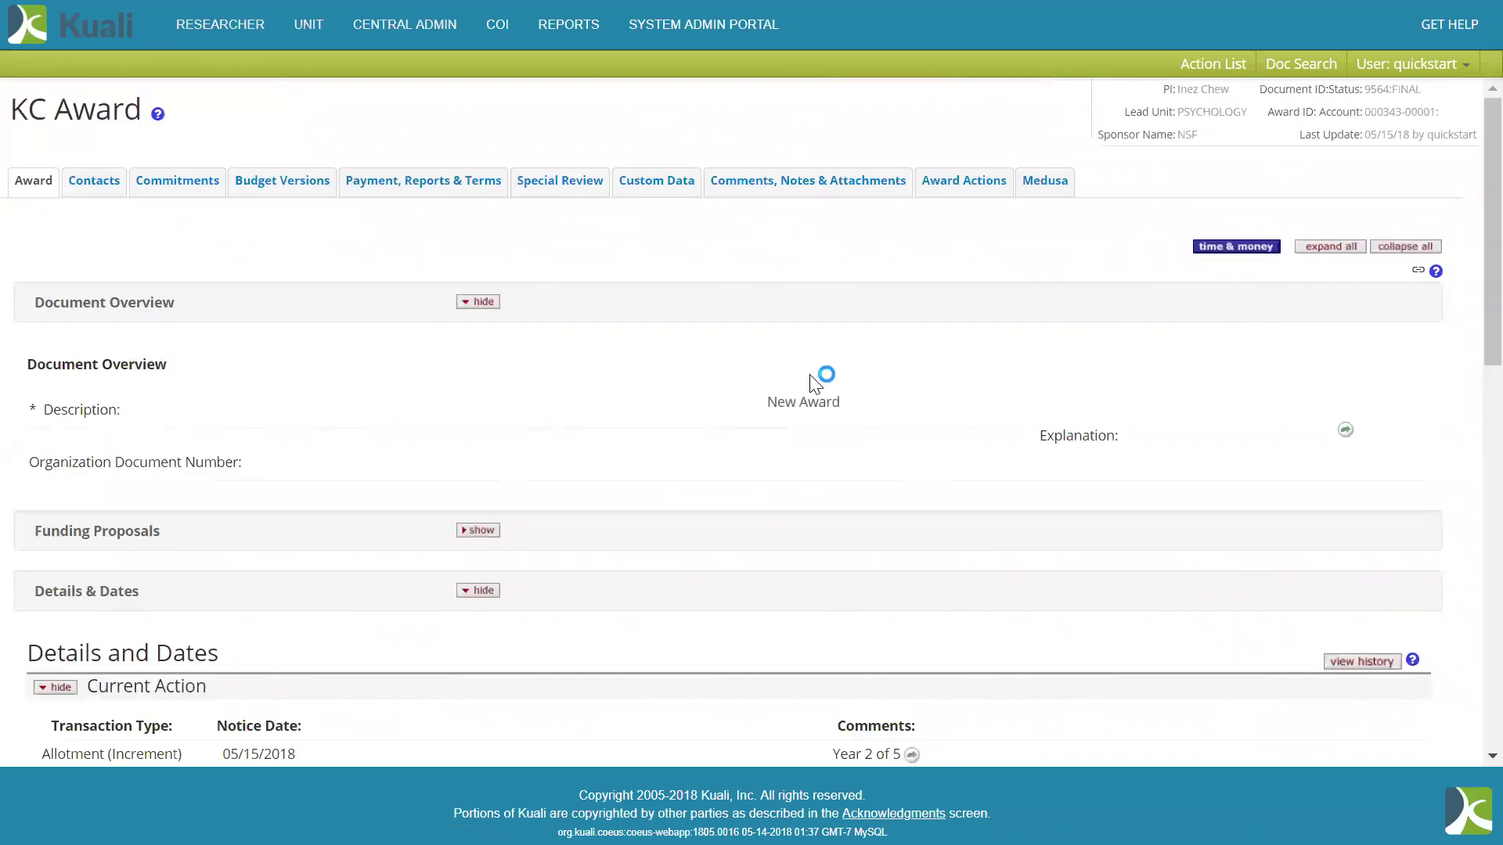
Review the award's Details and Dates, including its Time & Money figures, and view the award history by version.
scroll(814, 384, "down", 5)
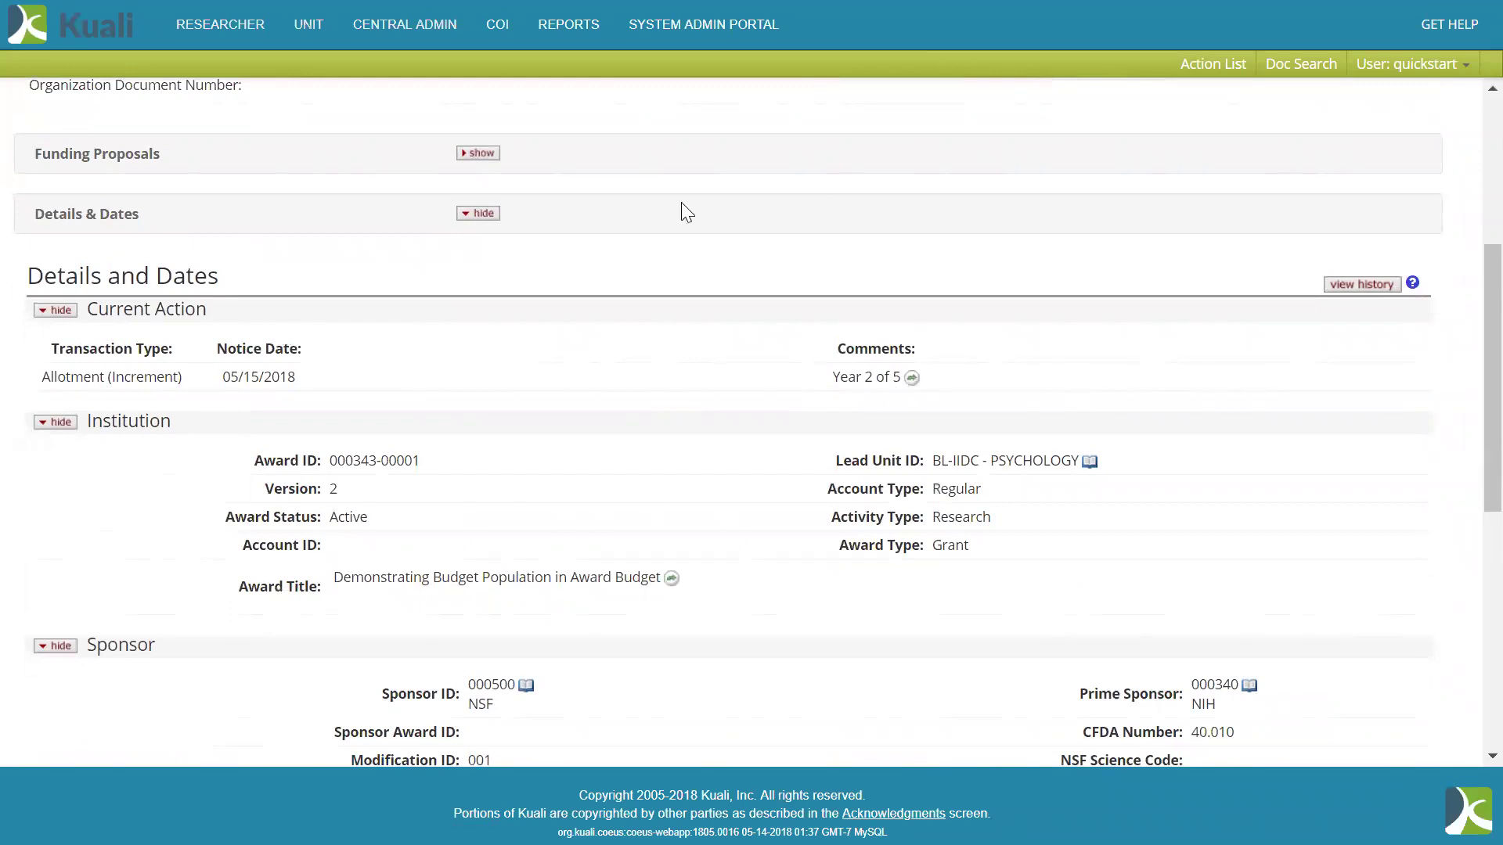
scroll(630, 404, "down", 6)
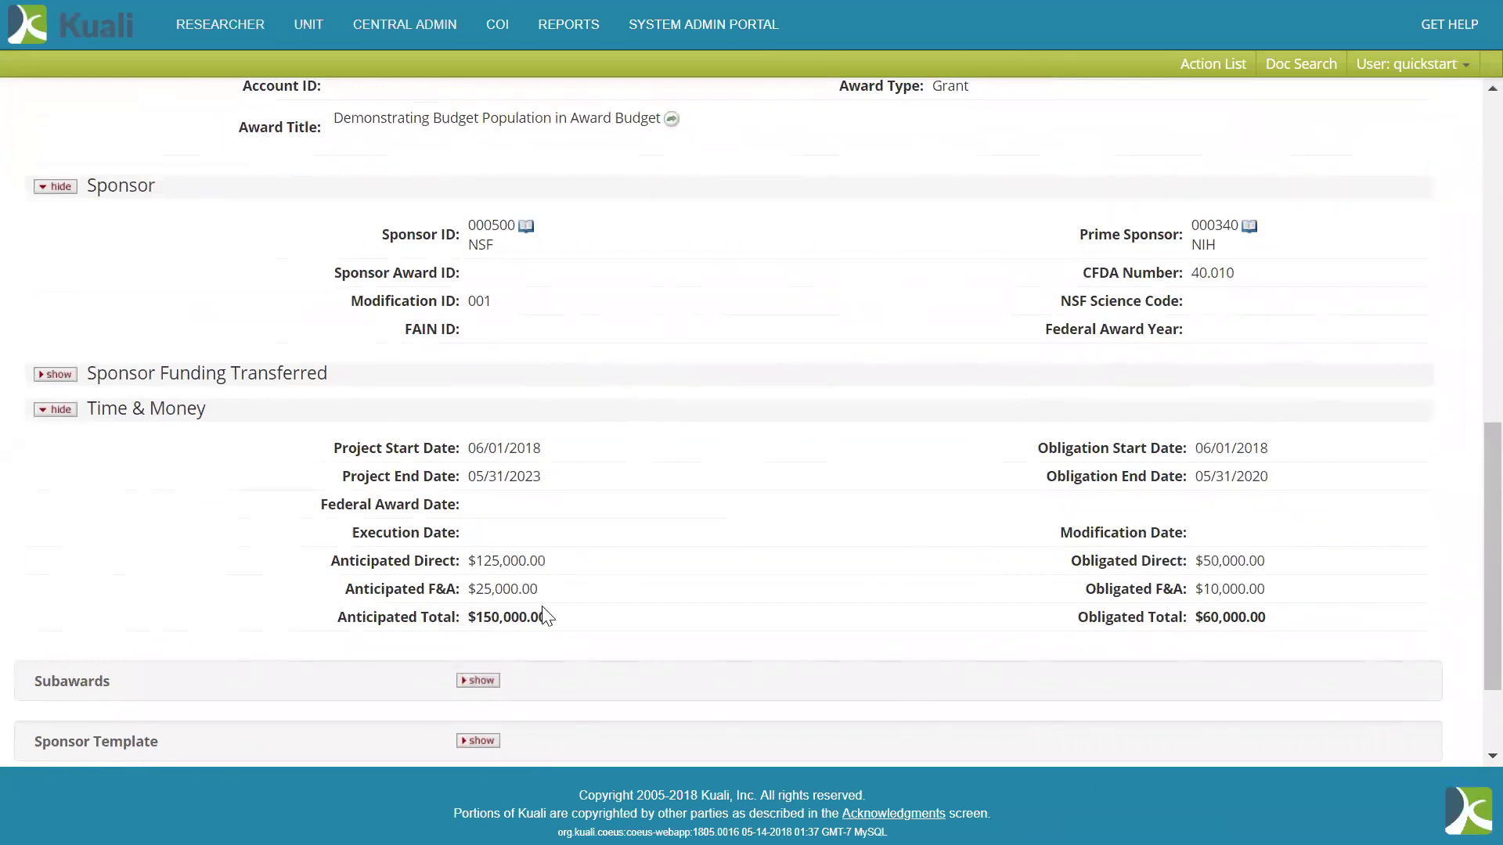
scroll(545, 617, "down", 2)
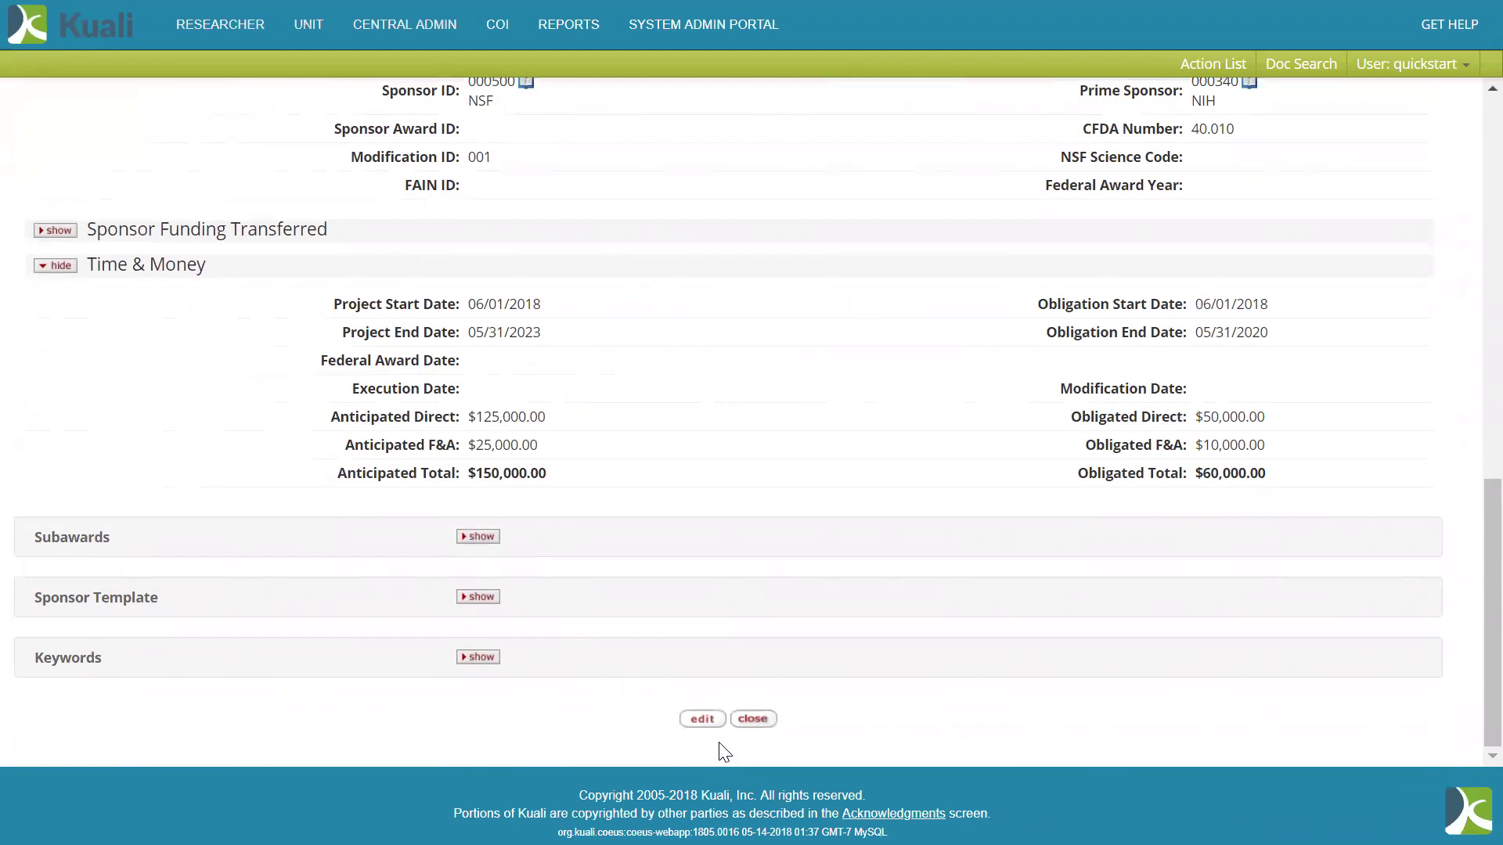
scroll(725, 753, "up", 8)
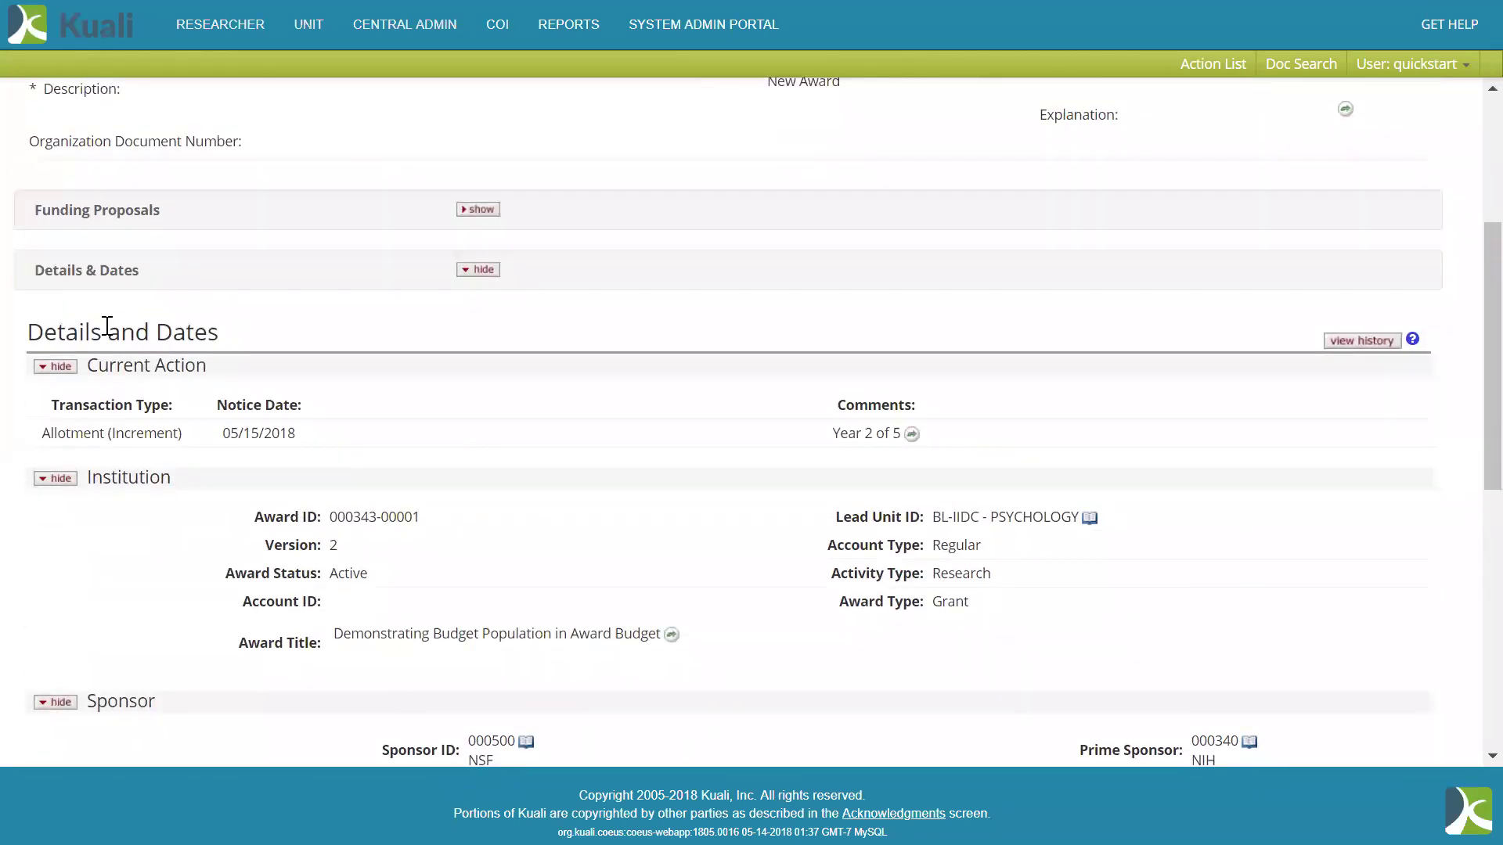
left_click(1379, 351)
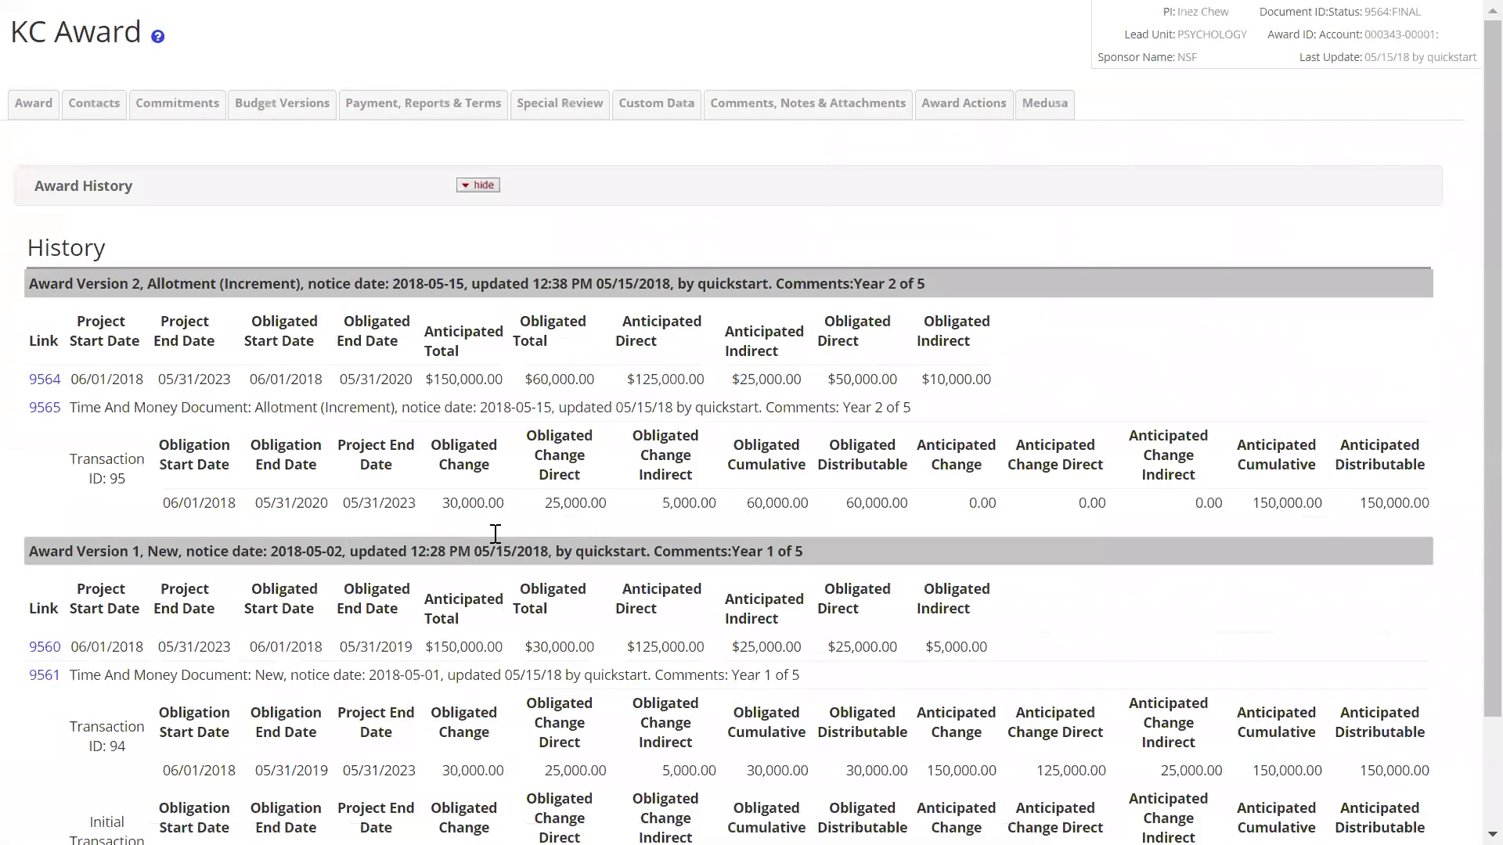
scroll(495, 533, "down", 2)
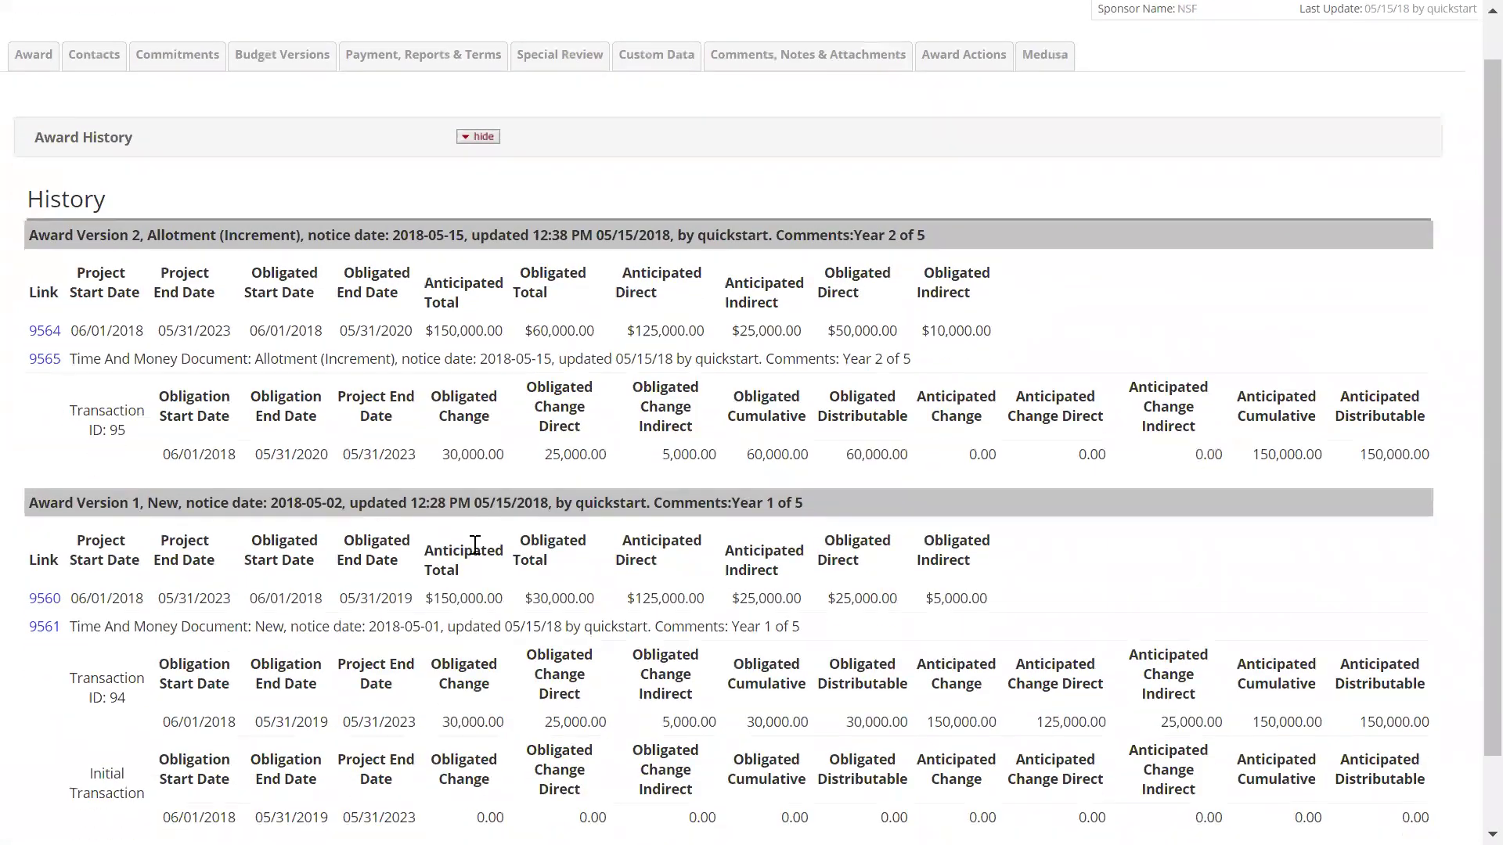